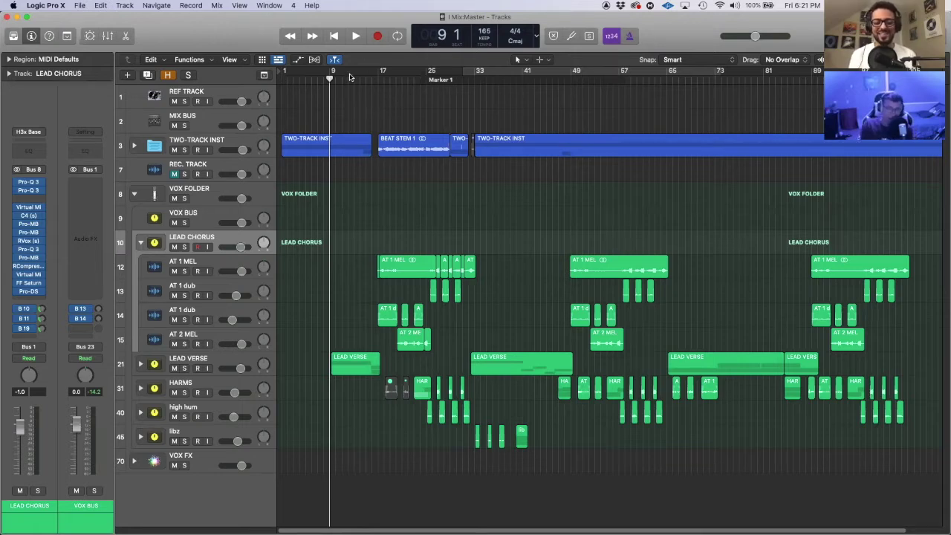
# Play the song from bar 9 through the first chorus and look inside the TWO-TRACK INST folder.
pyautogui.press('space')
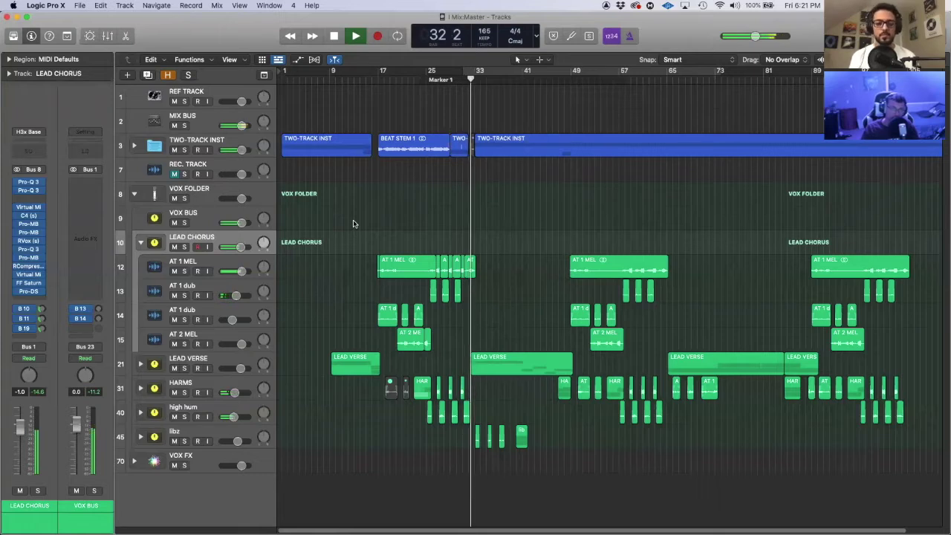
pyautogui.press('space')
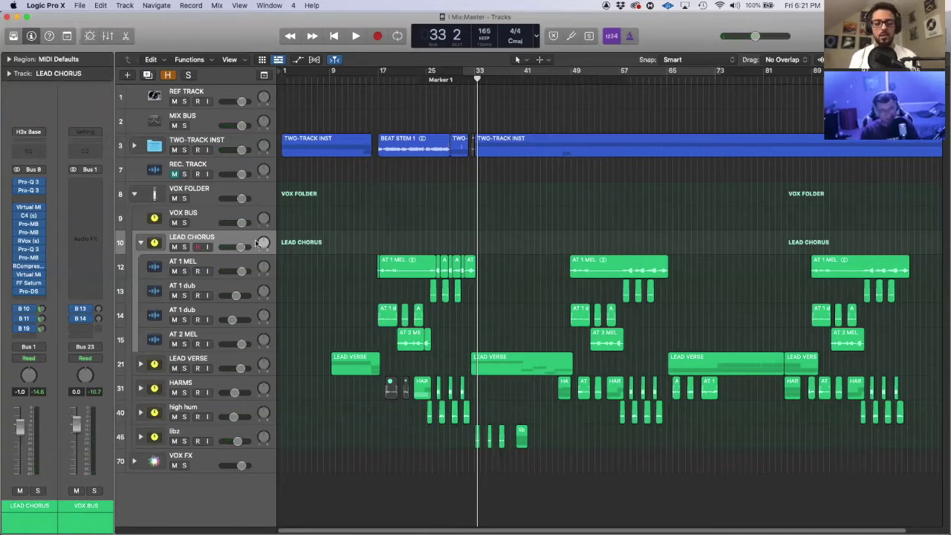
pyautogui.scroll(5, 281, 256)
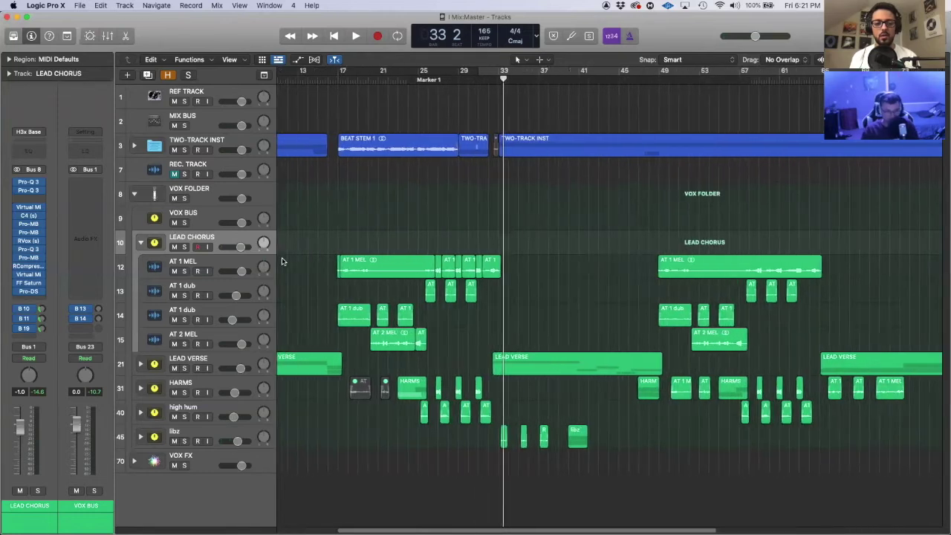
pyautogui.scroll(3, 329, 261)
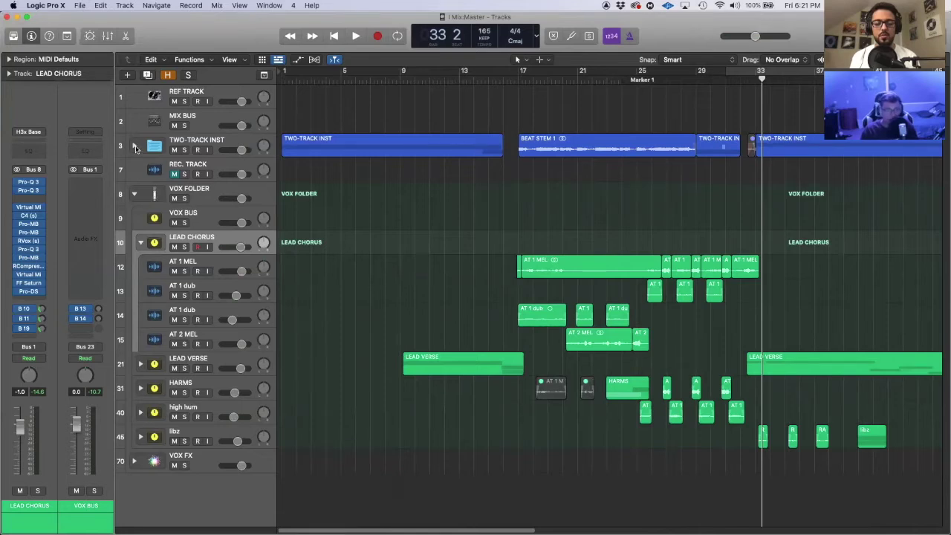
pyautogui.click(134, 147)
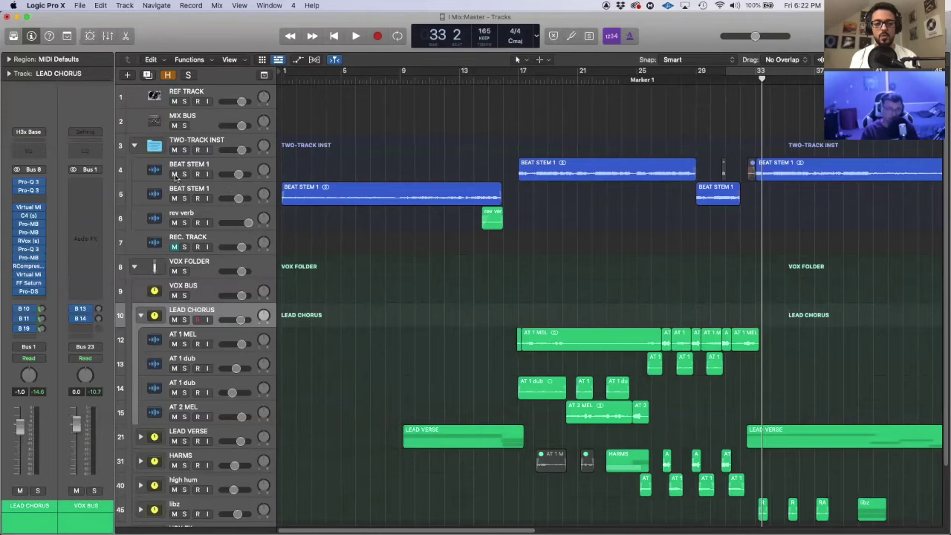
pyautogui.click(133, 146)
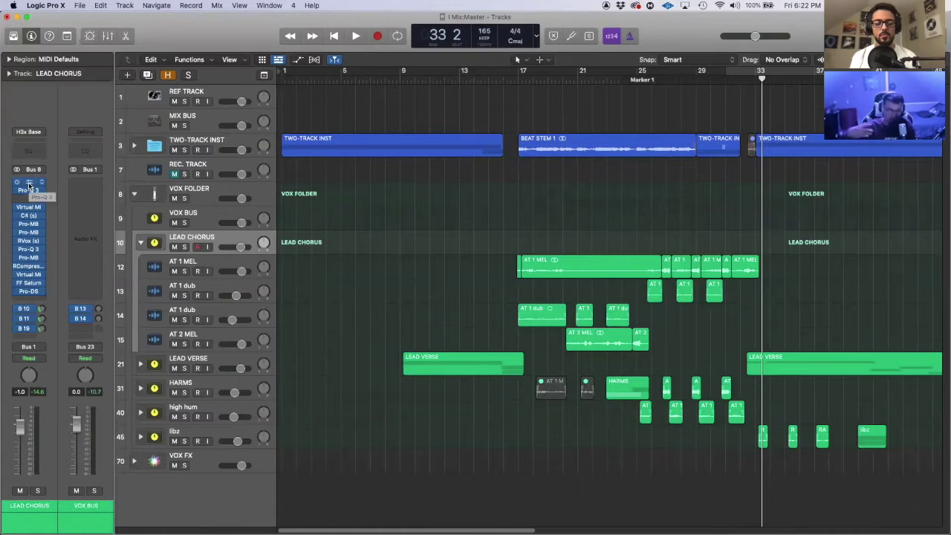
# Open the first Pro-Q 3 equalizer on the LEAD CHORUS channel and move its window clear of the track headers.
pyautogui.moveTo(28, 184); pyautogui.dragTo(28, 187)
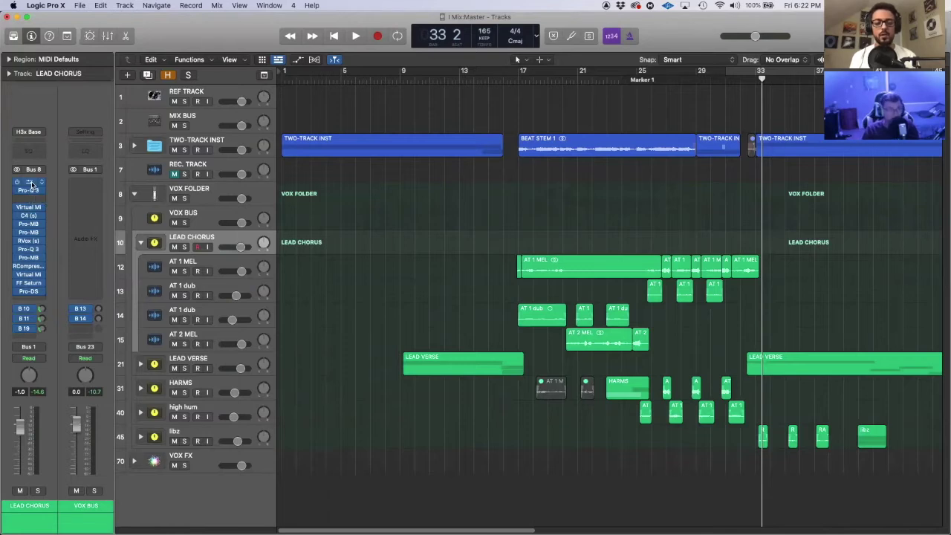
pyautogui.moveTo(31, 183); pyautogui.dragTo(30, 182)
pyautogui.moveTo(532, 143); pyautogui.dragTo(641, 203)
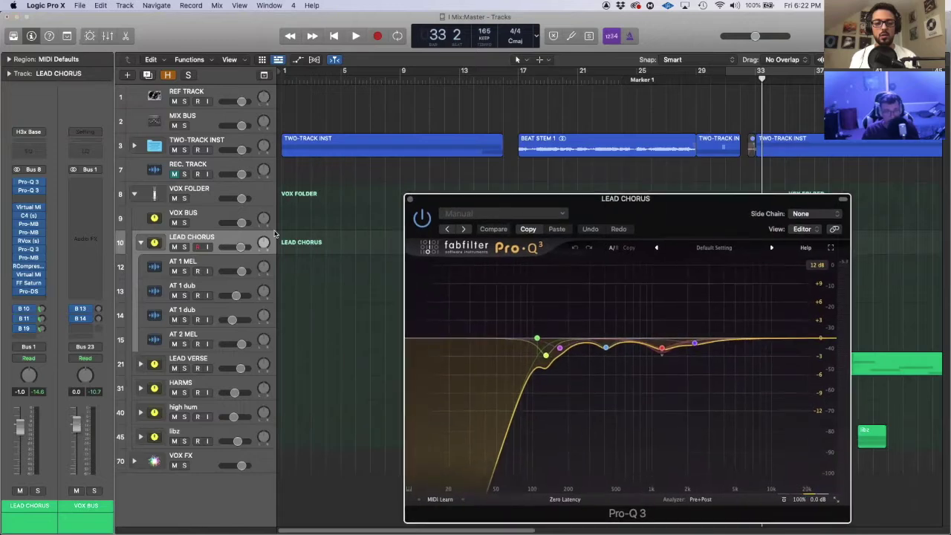
# Solo the LEAD CHORUS track, set a cycle range from bar 17 to about bar 23, and play it briefly.
pyautogui.click(185, 246)
pyautogui.moveTo(668, 198); pyautogui.dragTo(350, 128)
pyautogui.moveTo(403, 110); pyautogui.dragTo(601, 74)
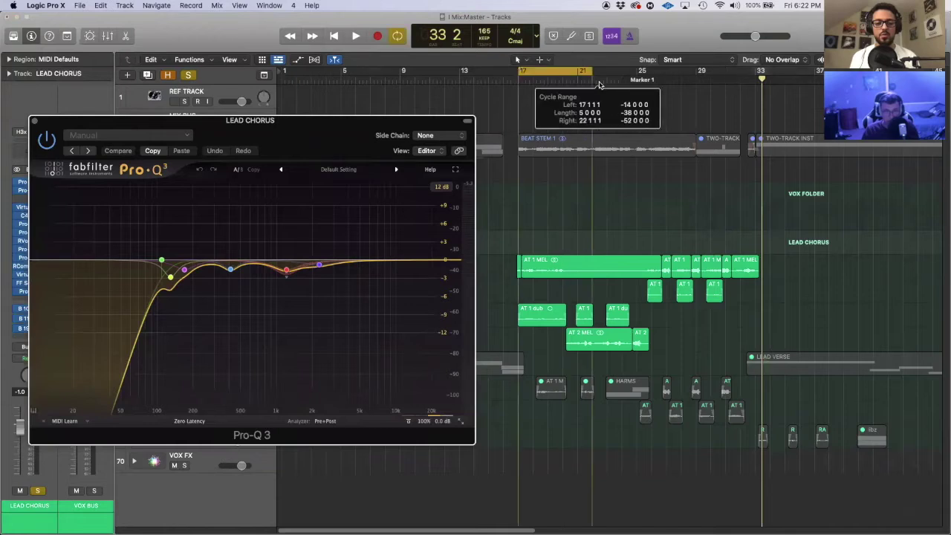
pyautogui.press('space')
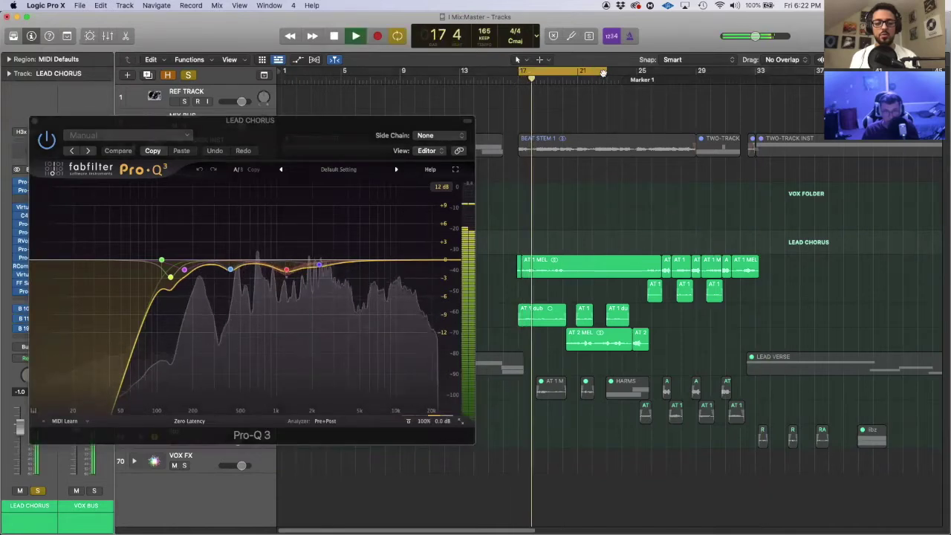
pyautogui.press('space')
# Bypass the B 10, B 11 and B 19 sends on LEAD CHORUS and listen to the loop.
pyautogui.moveTo(416, 120); pyautogui.dragTo(633, 148)
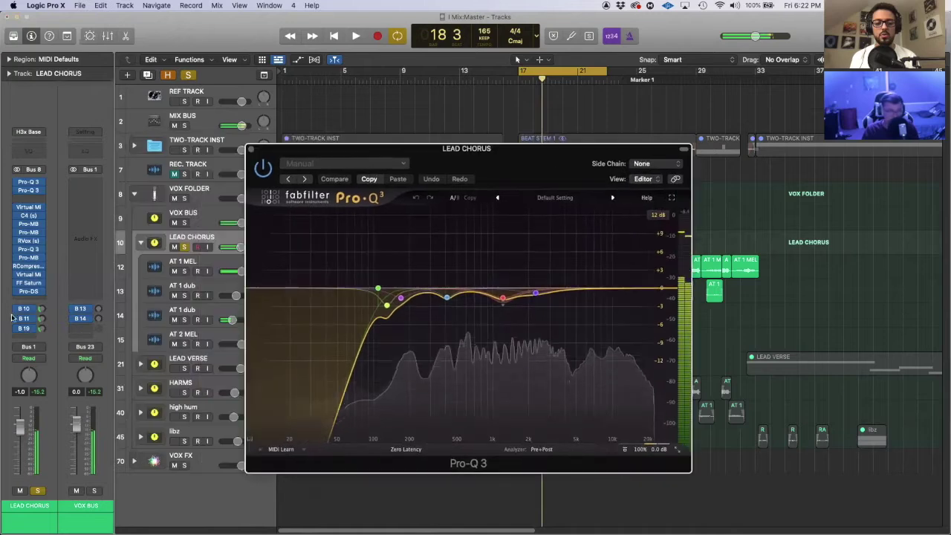
pyautogui.click(17, 328)
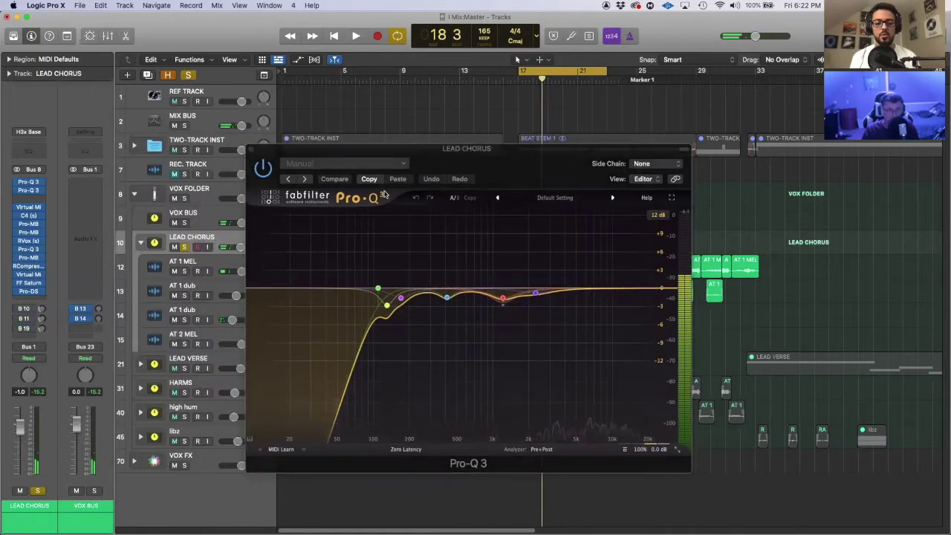
pyautogui.press('space')
pyautogui.moveTo(402, 147); pyautogui.dragTo(209, 112)
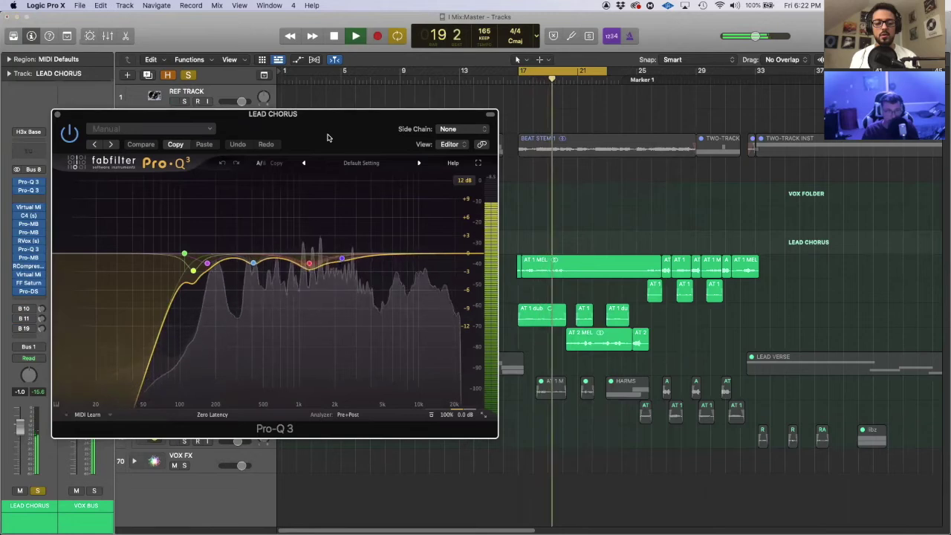
pyautogui.press('space')
pyautogui.moveTo(329, 131); pyautogui.dragTo(337, 117)
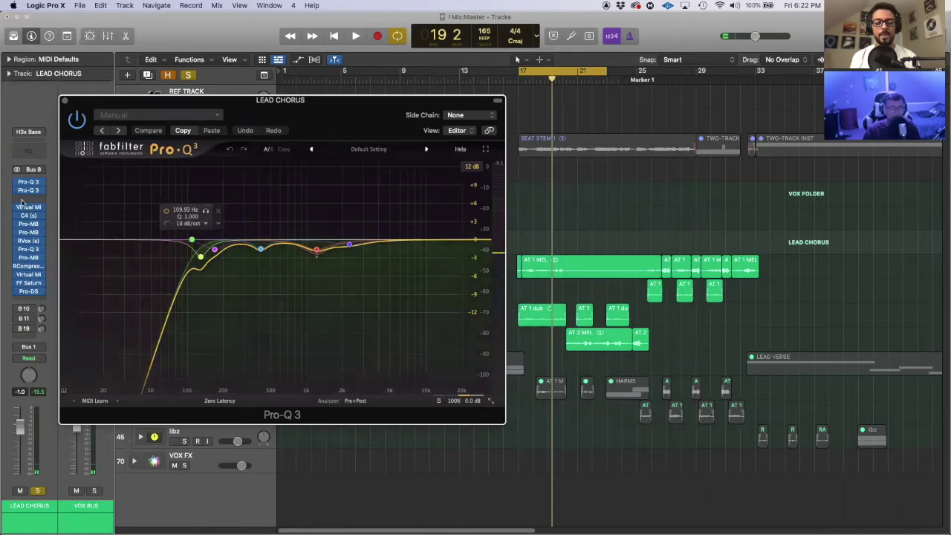
# Bypass all LEAD CHORUS inserts below the first Pro-Q 3, play the loop, and bring up that equalizer.
pyautogui.moveTo(15, 193)
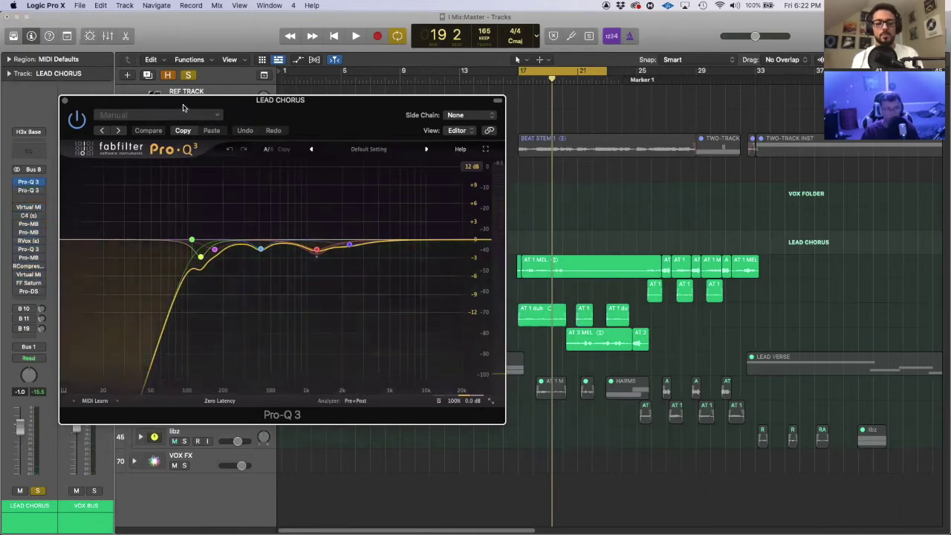
pyautogui.press('space')
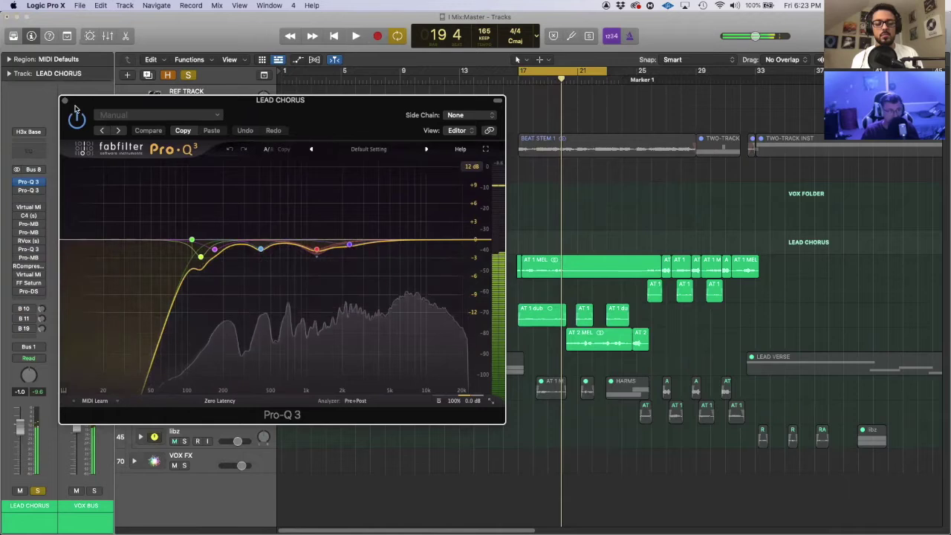
pyautogui.press('space')
pyautogui.click(30, 181)
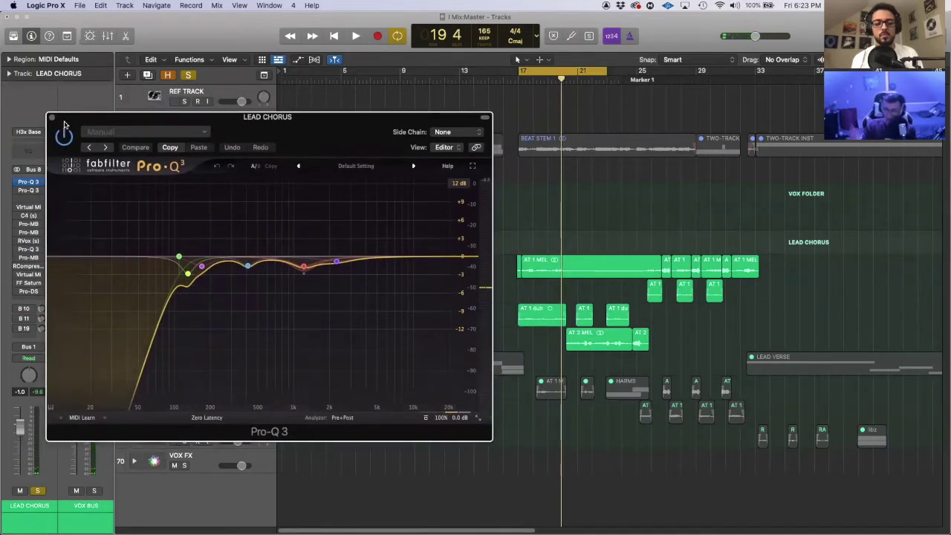
pyautogui.moveTo(115, 118); pyautogui.dragTo(150, 115)
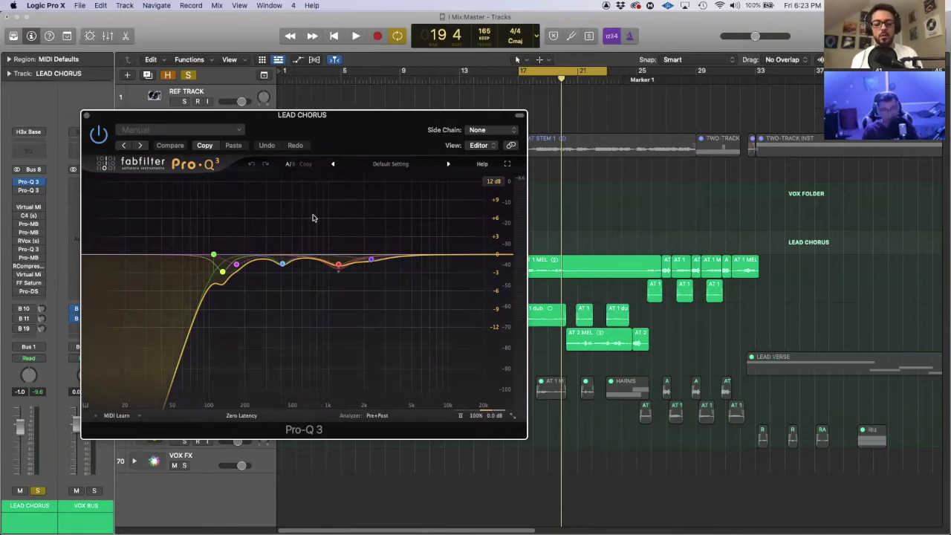
# Boost the 412 Hz bell band to about +11 dB, sweep it during playback to about 415 Hz, and audition it.
pyautogui.moveTo(283, 266)
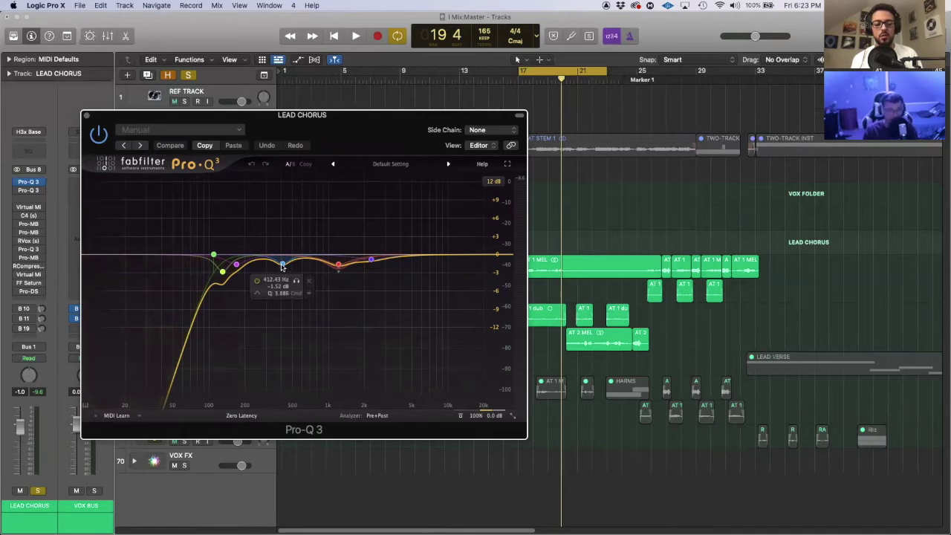
pyautogui.click(282, 265)
pyautogui.moveTo(282, 263); pyautogui.dragTo(293, 189)
pyautogui.press('space')
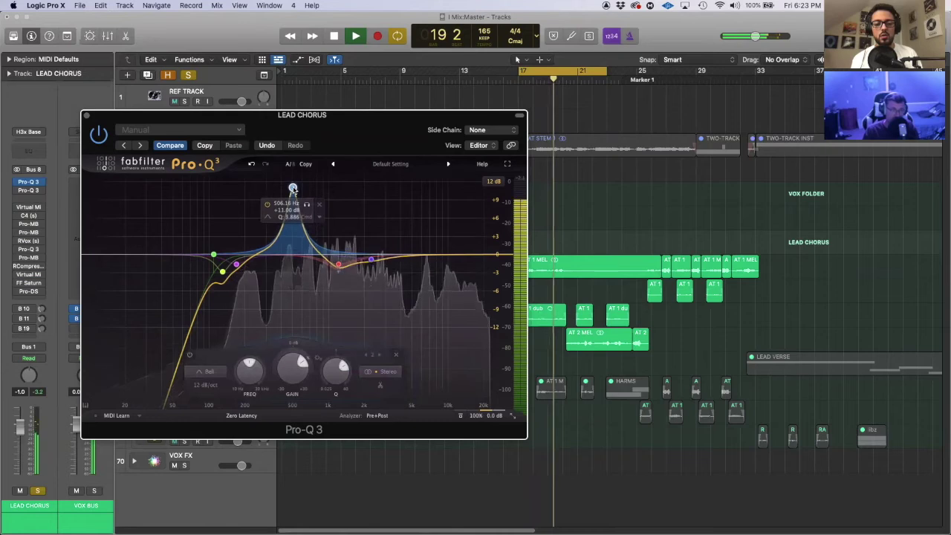
pyautogui.press('space')
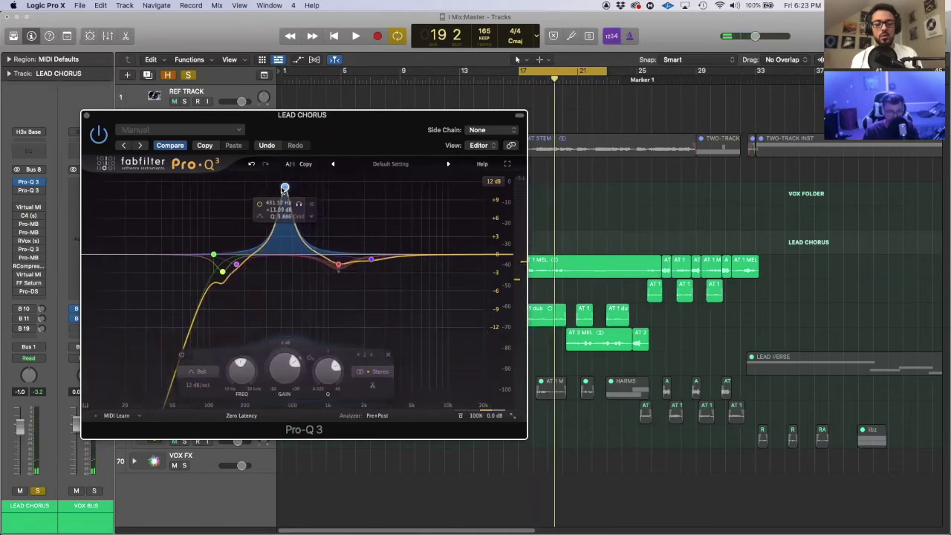
pyautogui.moveTo(282, 188); pyautogui.dragTo(285, 188)
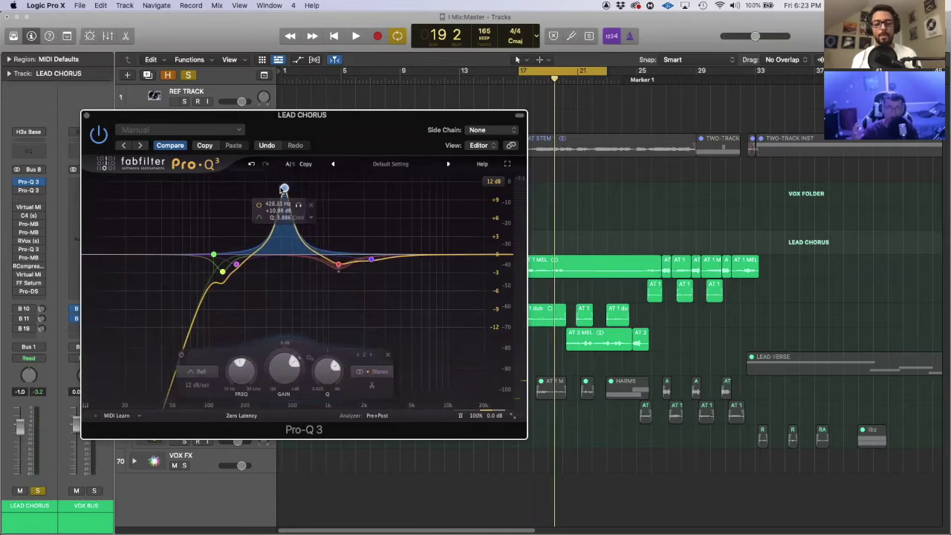
pyautogui.press('space')
pyautogui.moveTo(283, 189); pyautogui.dragTo(281, 186)
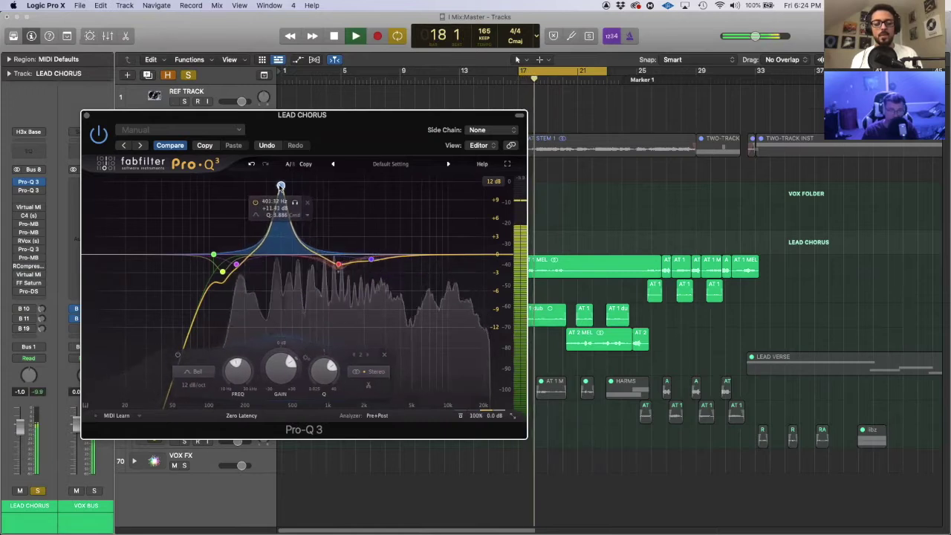
pyautogui.click(294, 203)
pyautogui.moveTo(295, 203); pyautogui.dragTo(296, 204)
pyautogui.press('space')
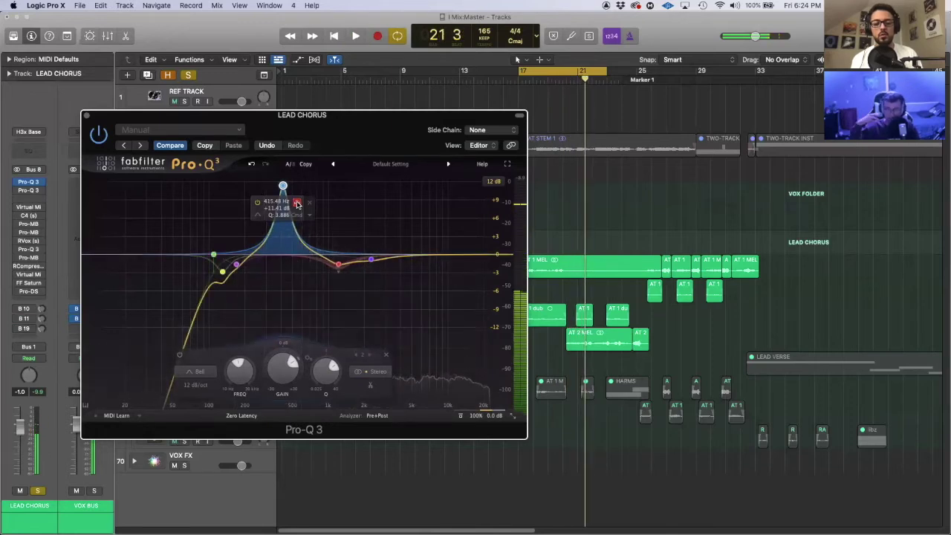
# Lower the gain of the boosted 415 Hz band to a shallow cut of about -1.5 dB.
pyautogui.moveTo(280, 362); pyautogui.dragTo(275, 424)
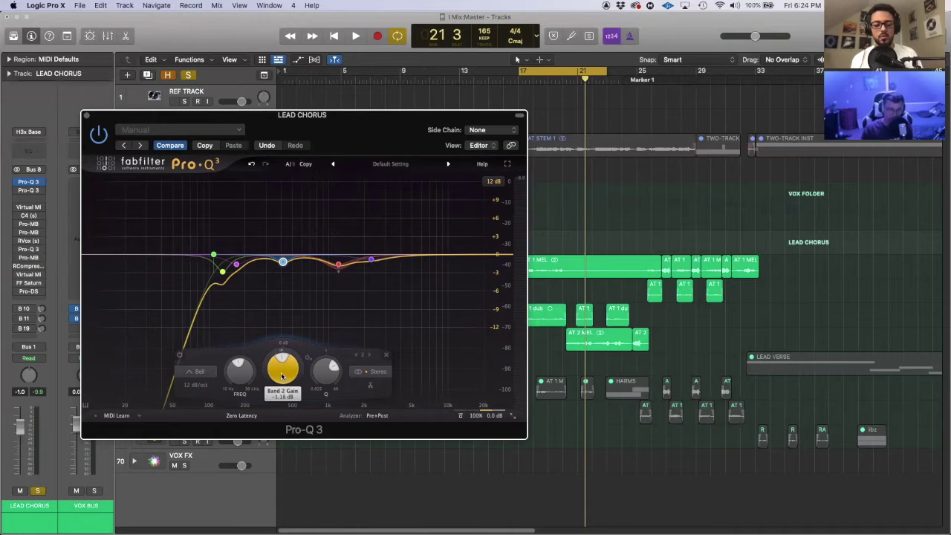
pyautogui.moveTo(274, 256)
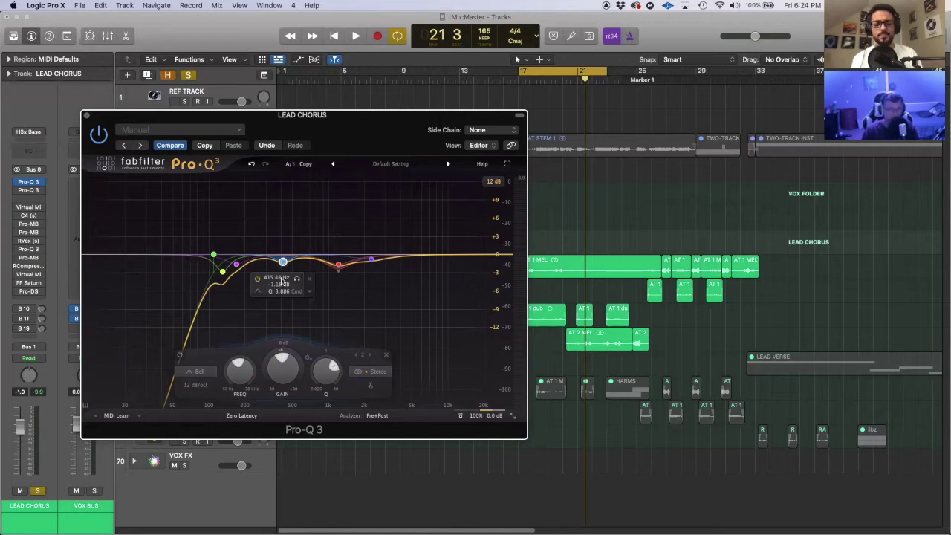
pyautogui.moveTo(283, 259)
pyautogui.mouseDown()
pyautogui.moveTo(282, 181)
pyautogui.moveTo(283, 265)
pyautogui.mouseUp()
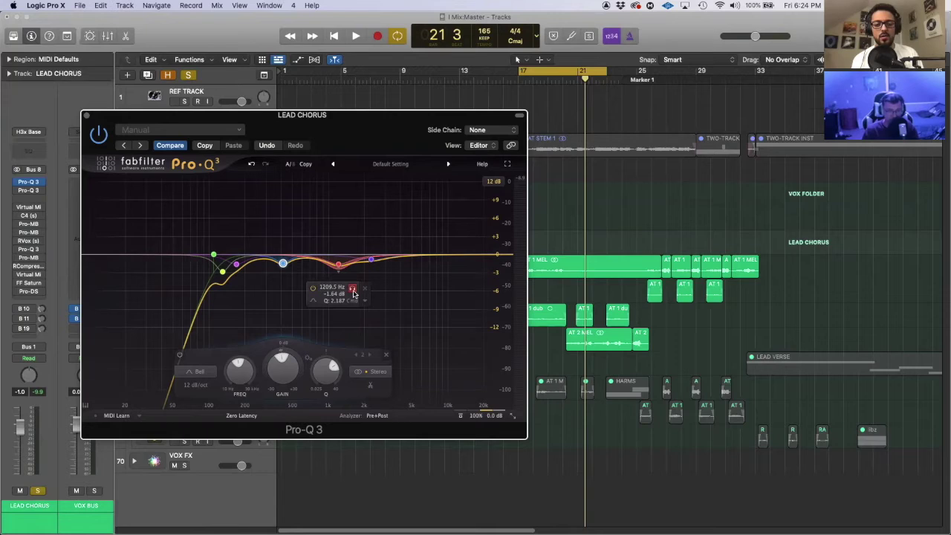
# Audition the 1209.5 Hz band on its own while the loop plays, and select it.
pyautogui.press('space')
pyautogui.click(353, 290)
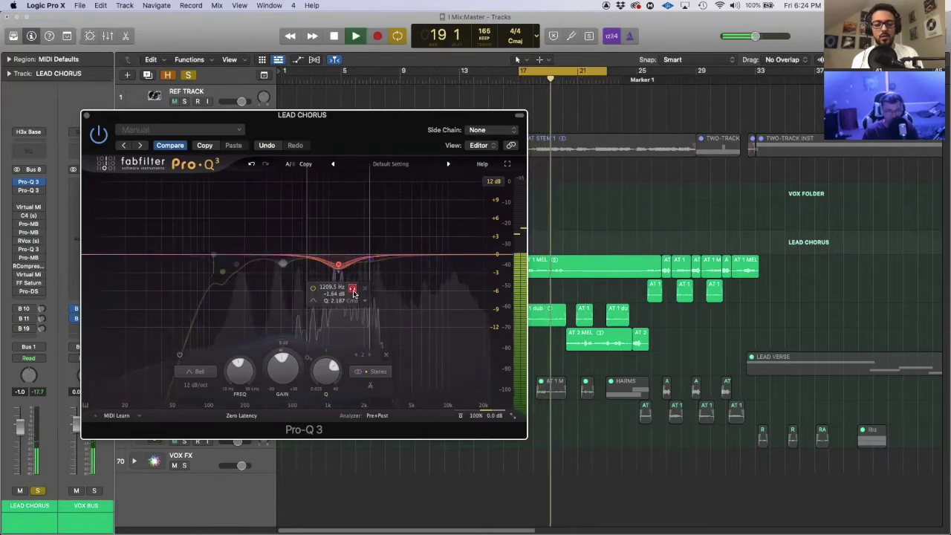
pyautogui.click(353, 290)
pyautogui.press('space')
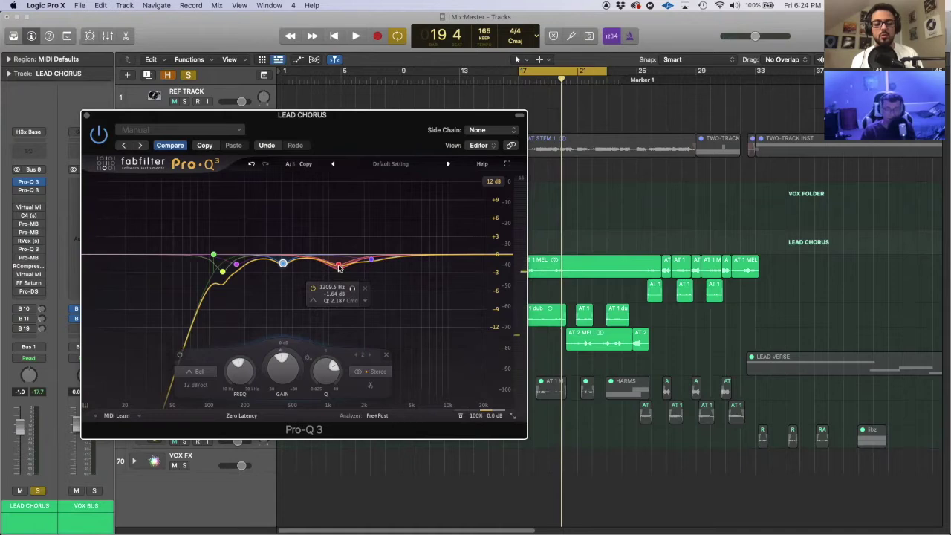
pyautogui.click(339, 266)
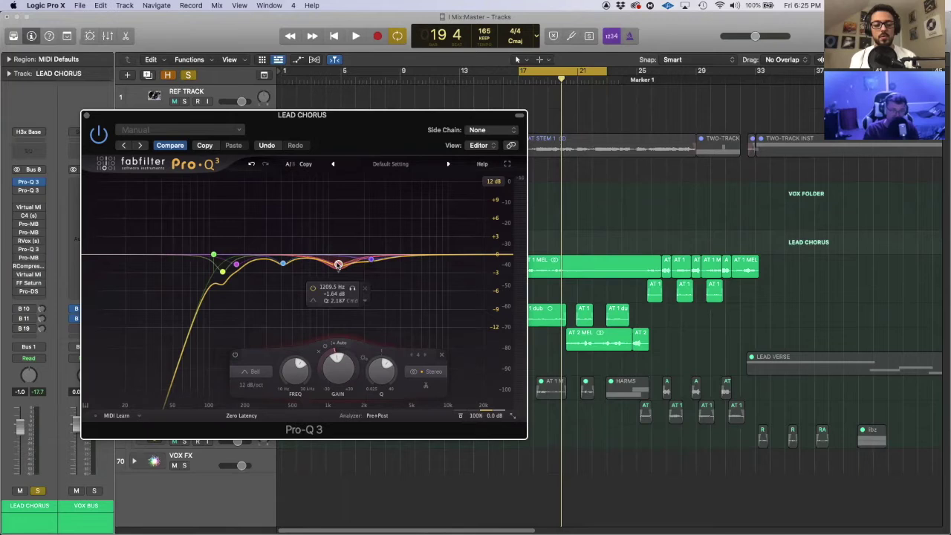
# Select the band near 170 Hz and audition it on its own with the loop playing.
pyautogui.click(235, 265)
pyautogui.press('space')
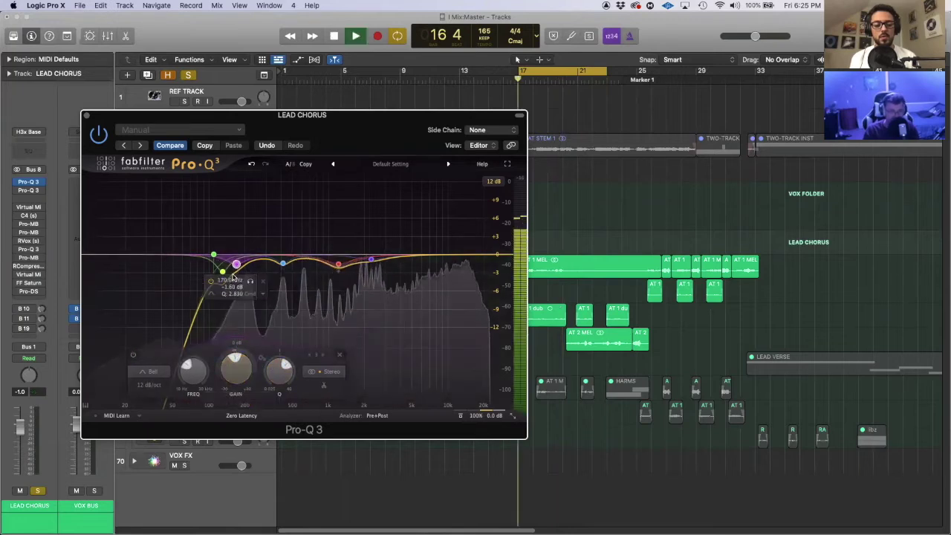
pyautogui.press('space')
pyautogui.click(250, 281)
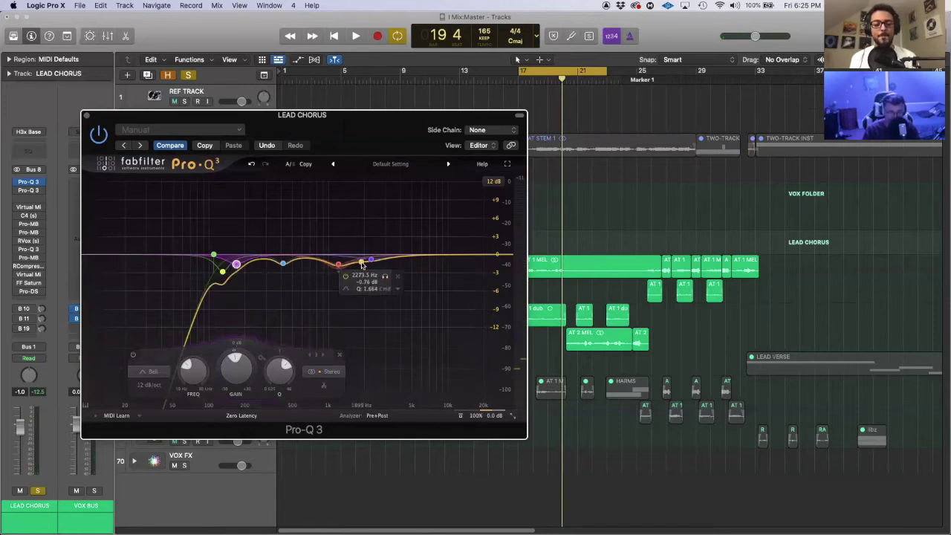
# Audition the 2273.5 Hz band on its own during playback and move the equalizer window off the channel strips.
pyautogui.click(370, 259)
pyautogui.press('space')
pyautogui.click(385, 277)
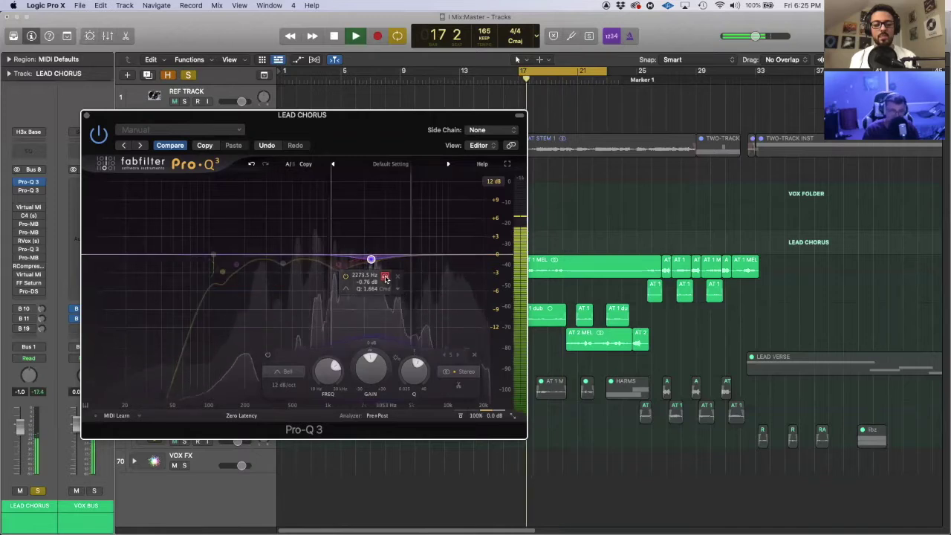
pyautogui.press('space')
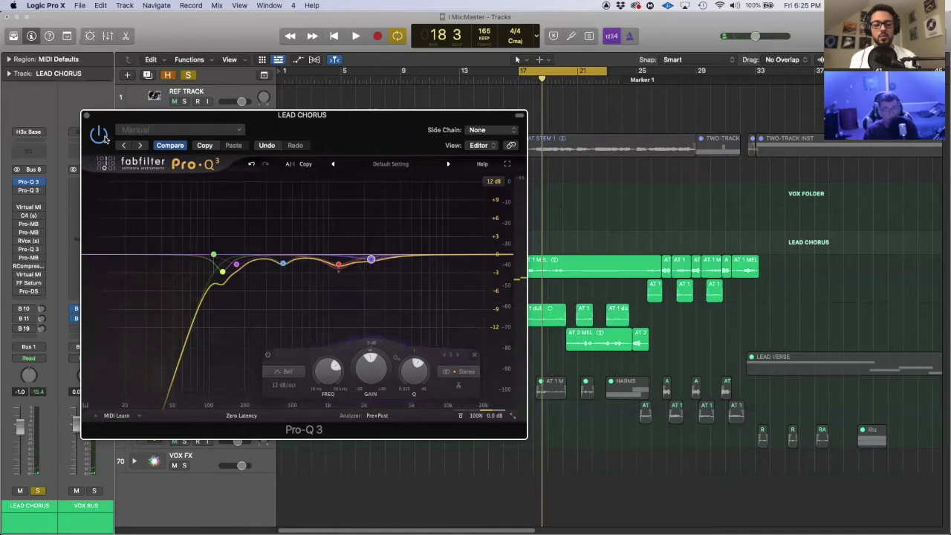
pyautogui.moveTo(246, 115); pyautogui.dragTo(551, 123)
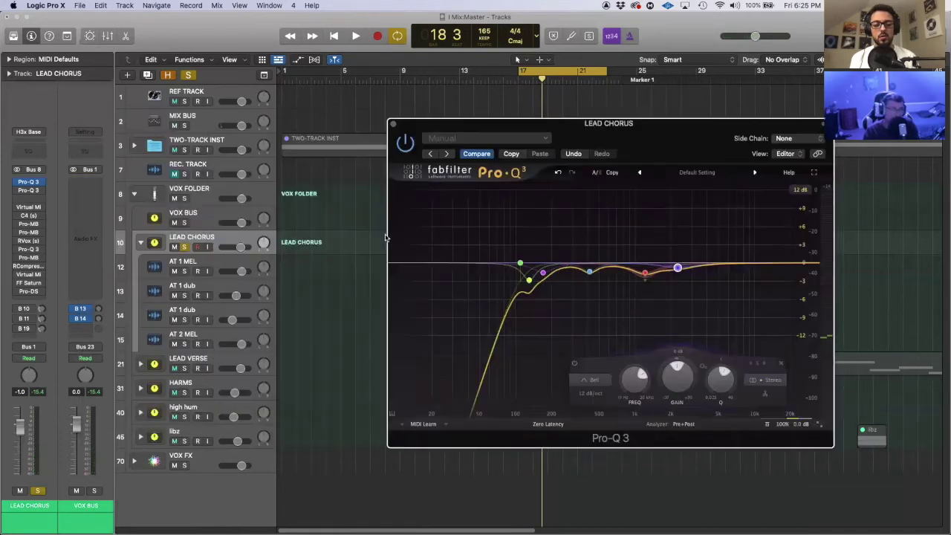
# Compare the LEAD CHORUS vocal with the first Pro-Q 3 bypassed and active during loop playback.
pyautogui.click(175, 369)
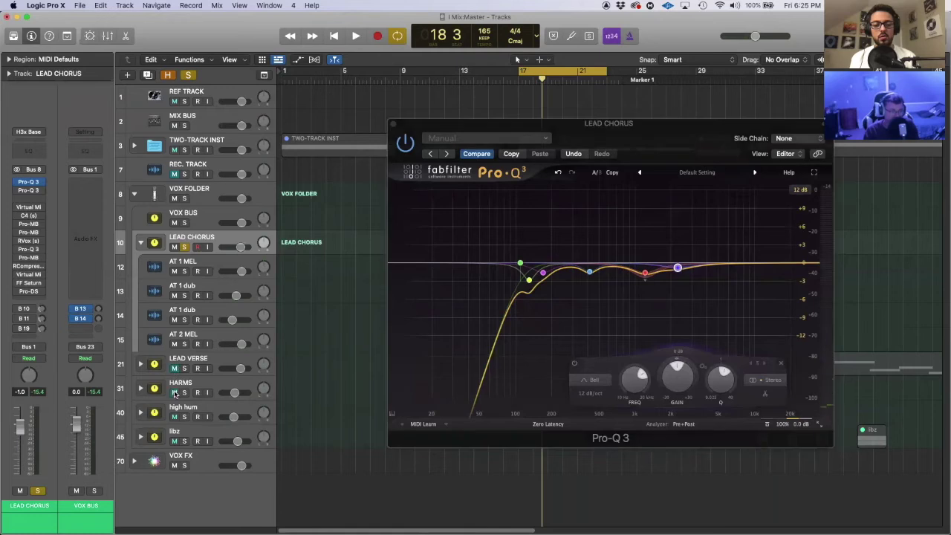
pyautogui.moveTo(415, 130); pyautogui.dragTo(174, 117)
pyautogui.moveTo(284, 123); pyautogui.dragTo(227, 110)
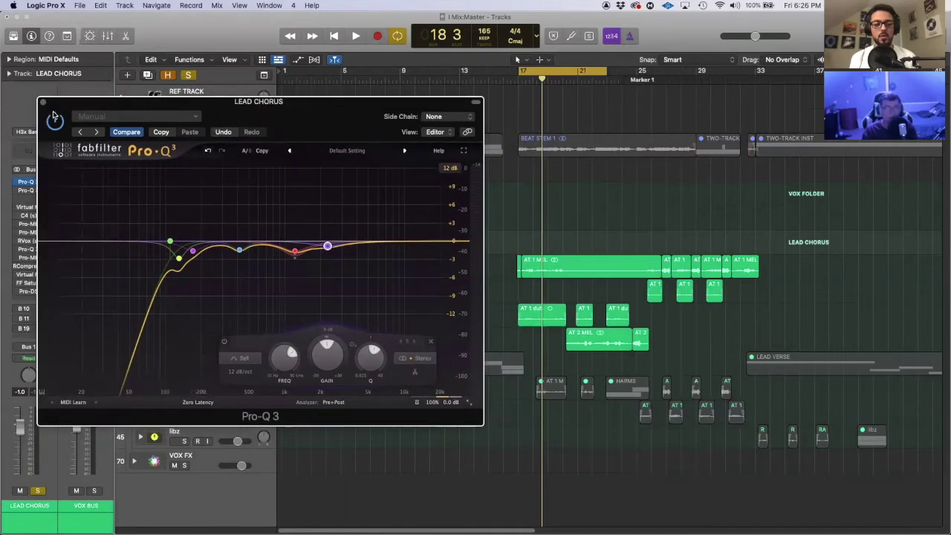
pyautogui.moveTo(300, 252)
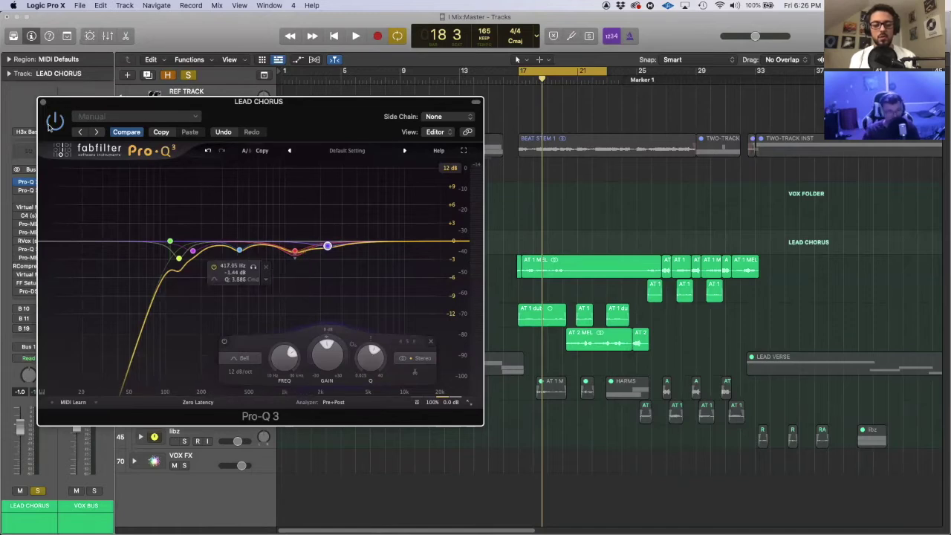
pyautogui.press('space')
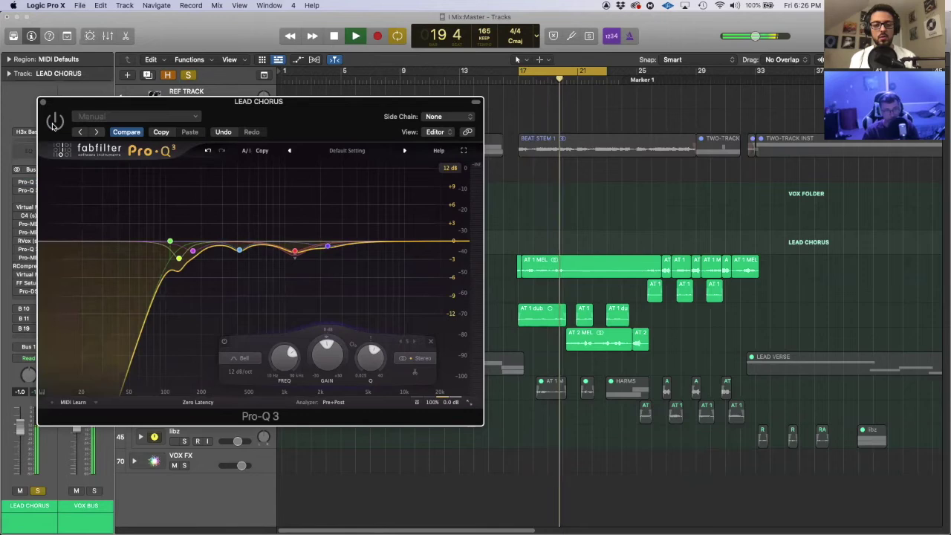
pyautogui.press('space')
pyautogui.press('space')
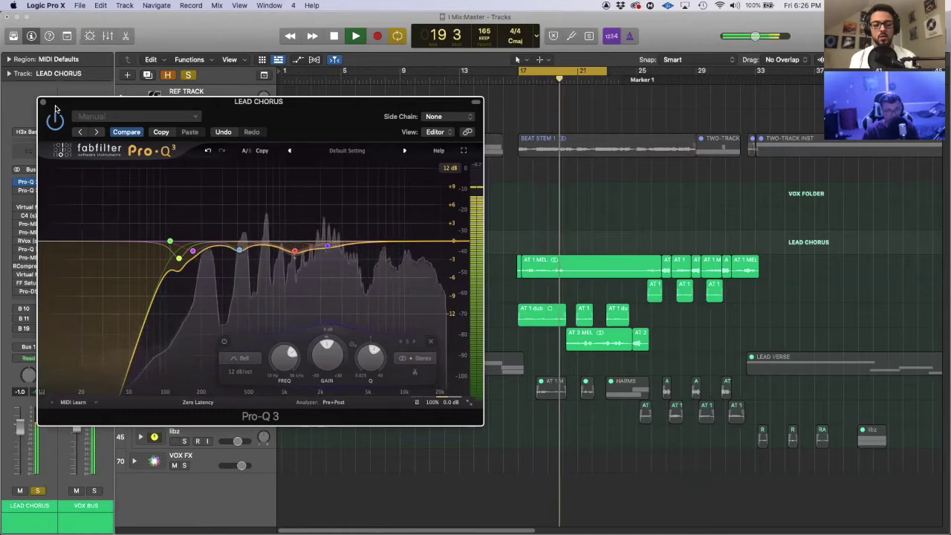
pyautogui.press('space')
# Close the first Pro-Q 3 and open the second Pro-Q 3 on LEAD CHORUS to examine its bands.
pyautogui.moveTo(109, 116); pyautogui.dragTo(215, 124)
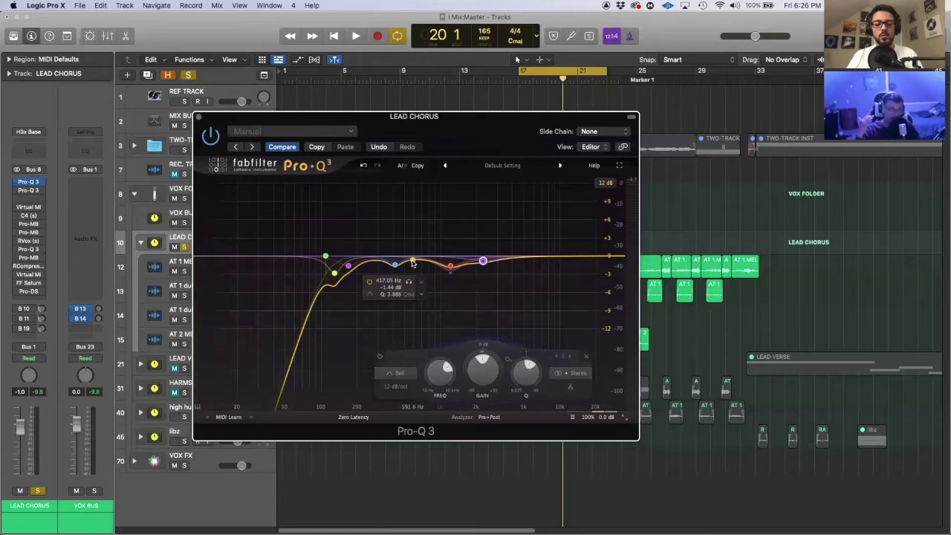
pyautogui.click(199, 118)
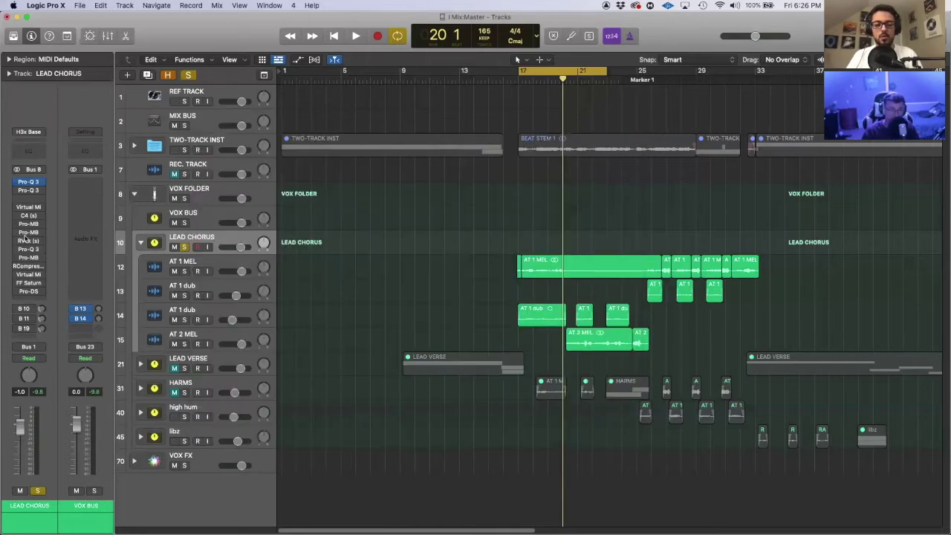
pyautogui.click(29, 192)
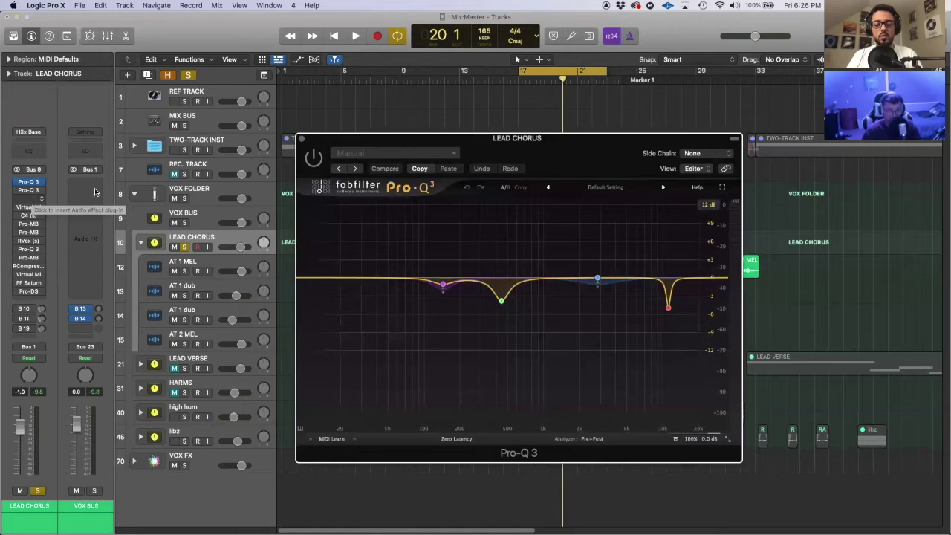
pyautogui.moveTo(347, 125); pyautogui.dragTo(179, 118)
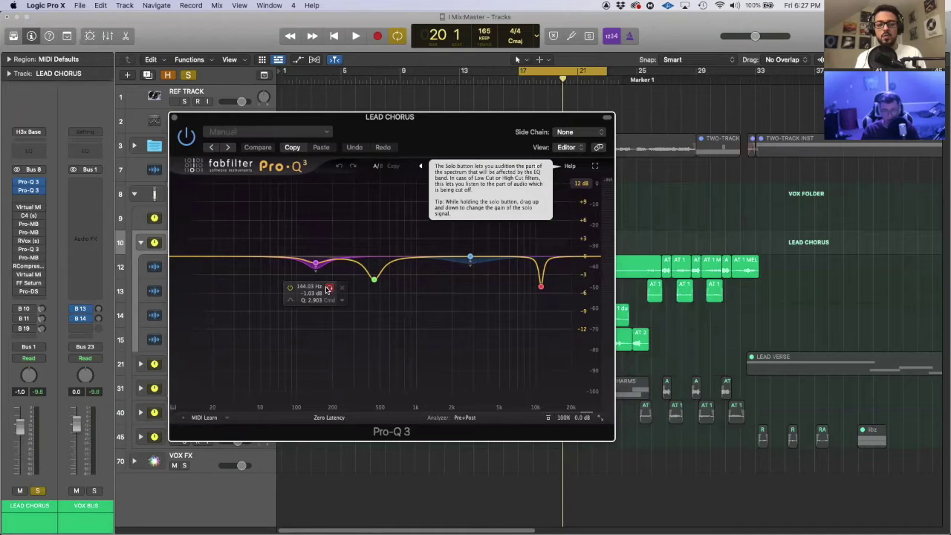
# Audition the second equalizer's 445.58 Hz band on its own while the loop plays.
pyautogui.moveTo(374, 280)
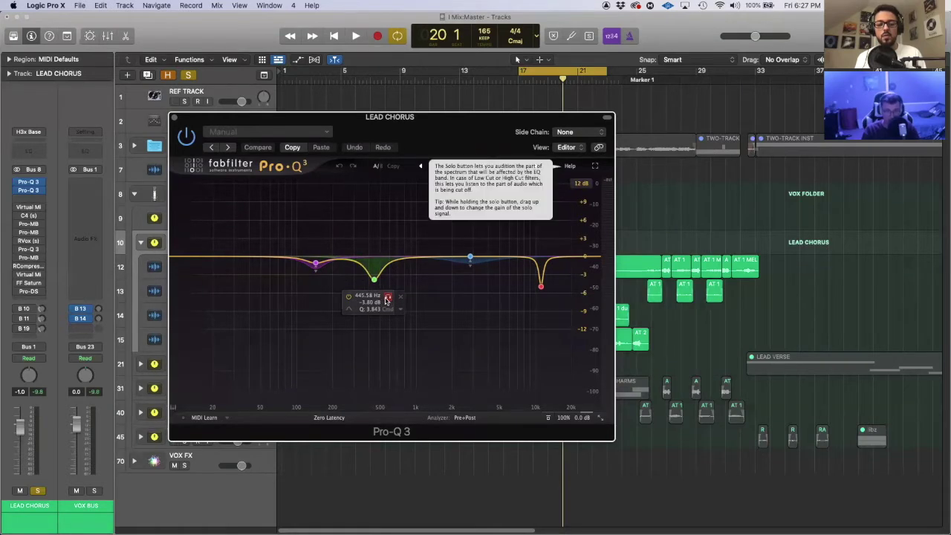
pyautogui.click(386, 299)
pyautogui.press('space')
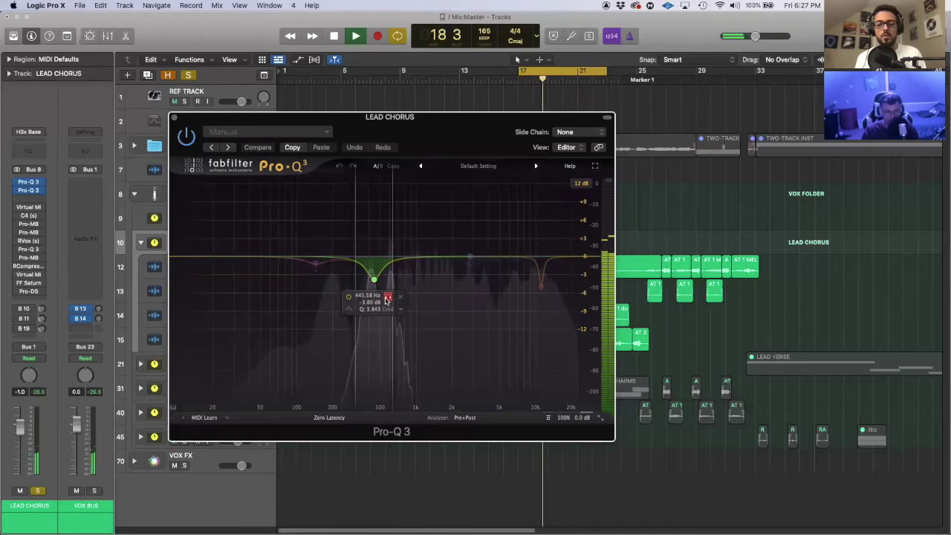
pyautogui.click(386, 299)
pyautogui.press('space')
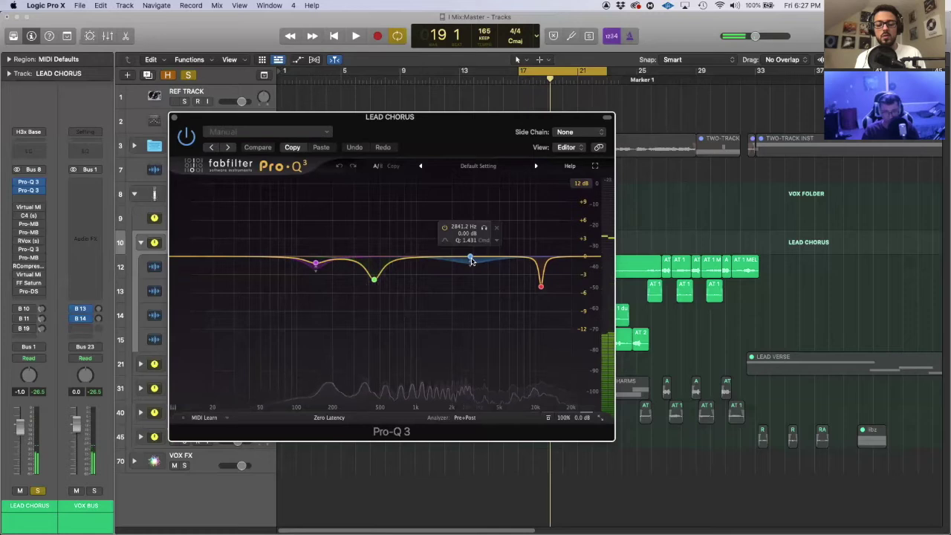
# Select the dynamic band at 2841.2 Hz and audition it on its own during playback.
pyautogui.click(469, 257)
pyautogui.press('space')
pyautogui.click(483, 227)
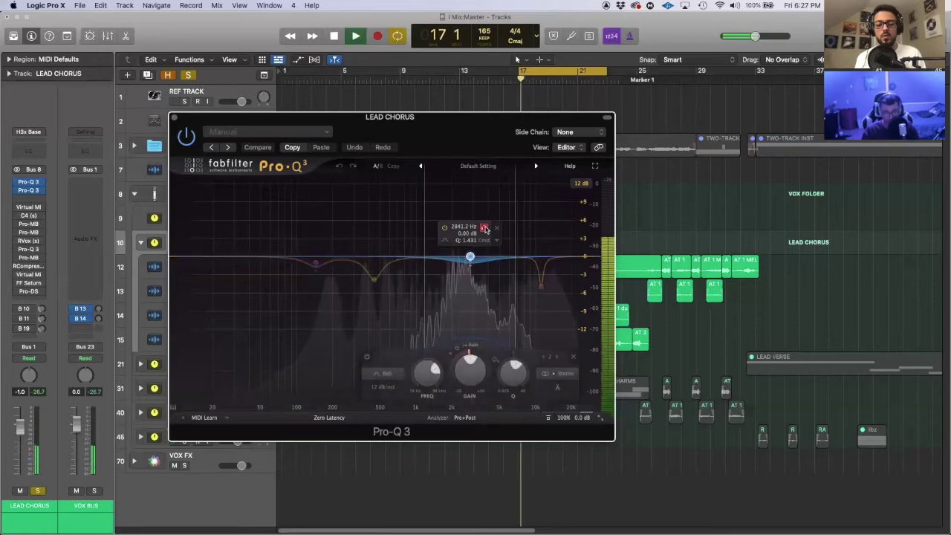
pyautogui.press('space')
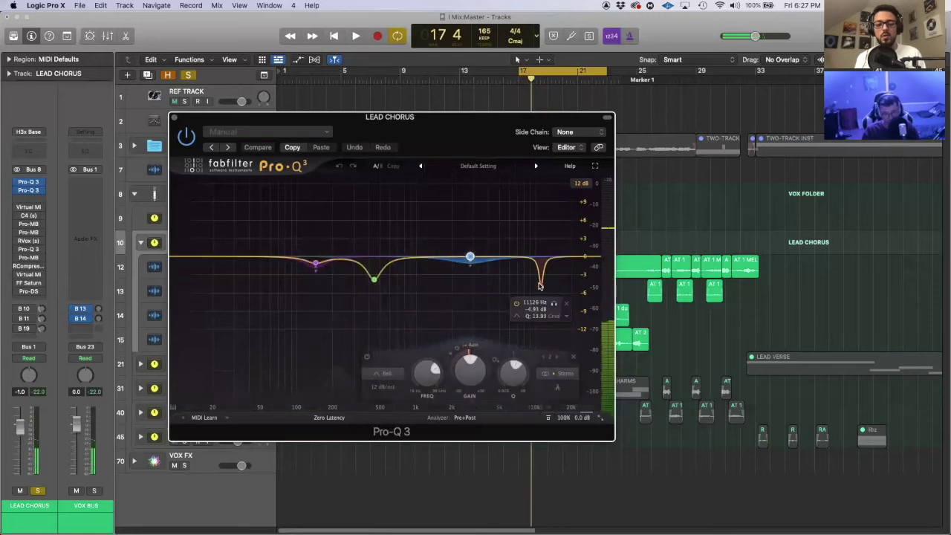
# Select the narrow 11126 Hz cut and audition it on its own with the loop playing.
pyautogui.click(543, 292)
pyautogui.click(543, 289)
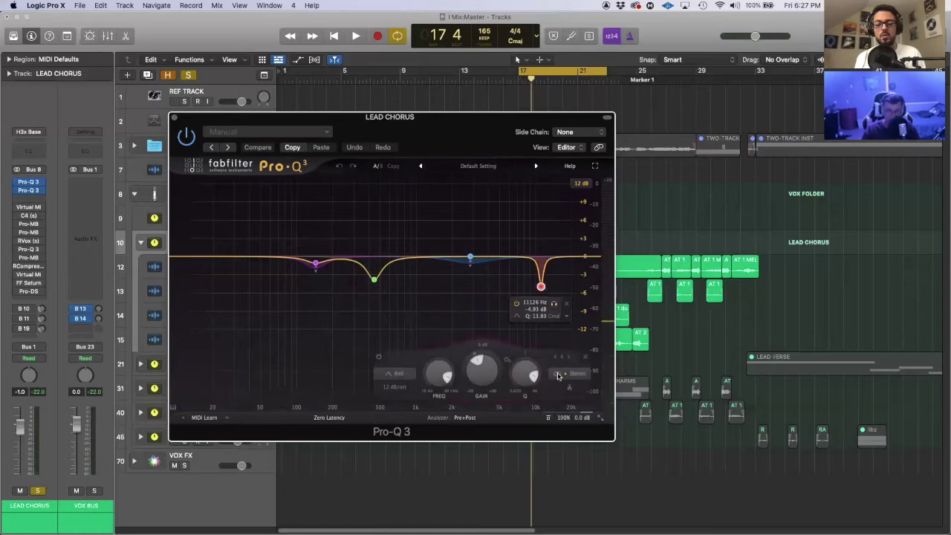
pyautogui.click(554, 304)
pyautogui.press('space')
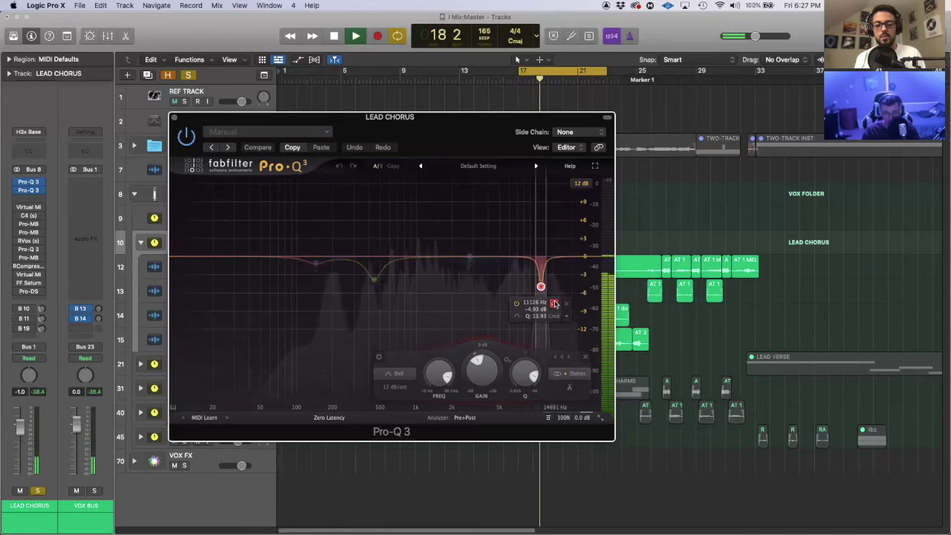
pyautogui.click(554, 304)
pyautogui.press('space')
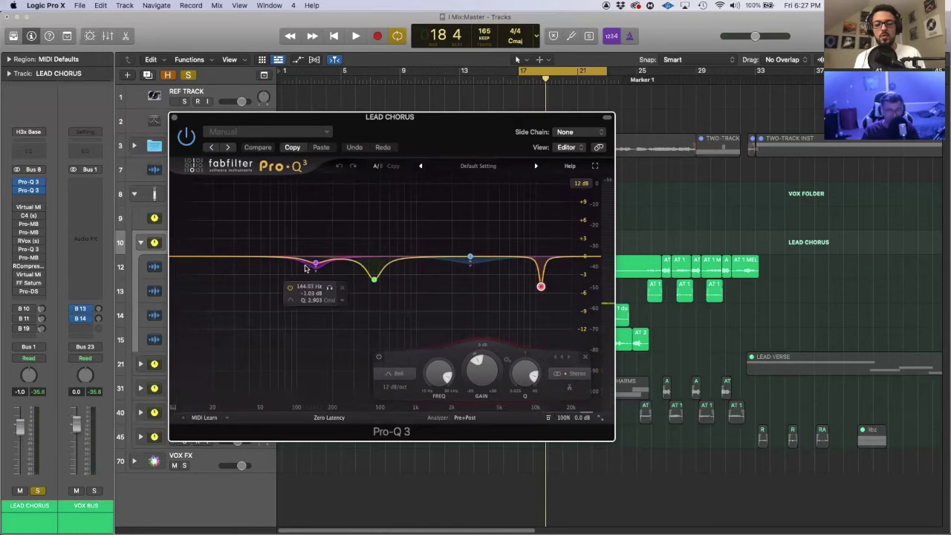
# Select the 144.03 Hz band and audition it on its own while the loop plays.
pyautogui.click(317, 265)
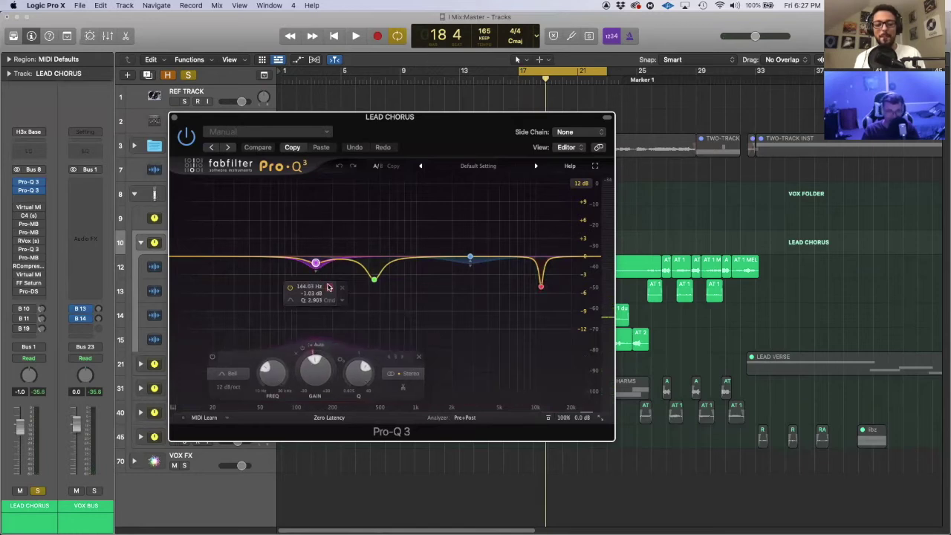
pyautogui.click(329, 287)
pyautogui.press('space')
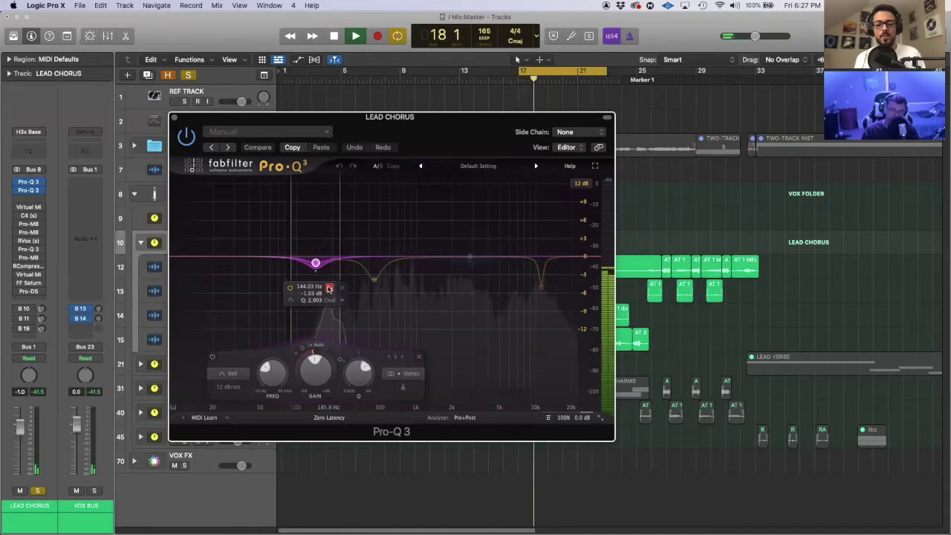
pyautogui.press('space')
pyautogui.click(329, 287)
# Close the second equalizer, open the Virtual Mix Rack on LEAD CHORUS, and bypass its FG-116 compressor module.
pyautogui.click(173, 117)
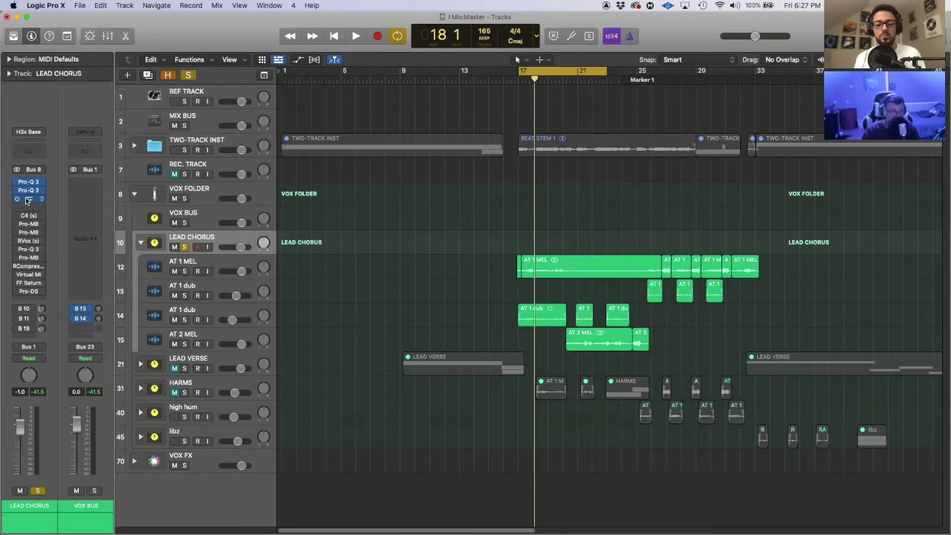
pyautogui.click(27, 201)
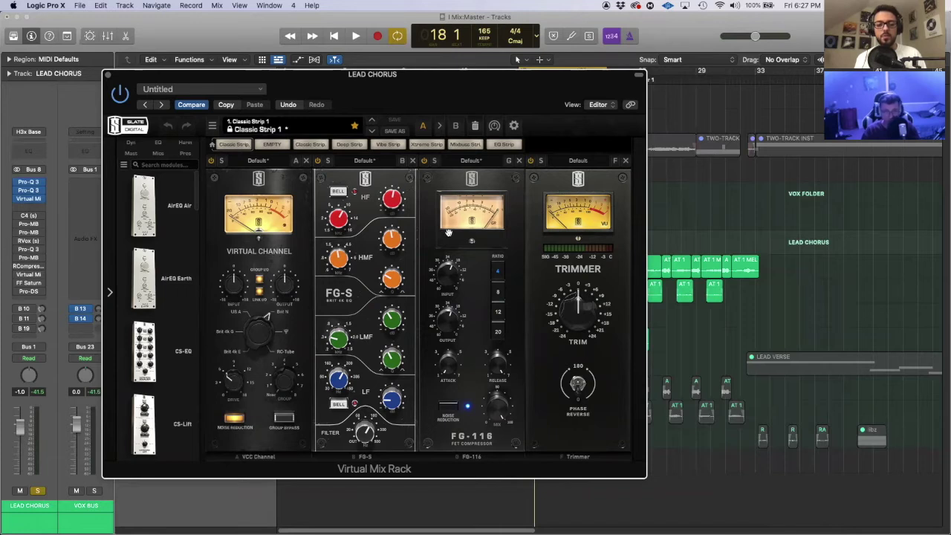
pyautogui.click(425, 161)
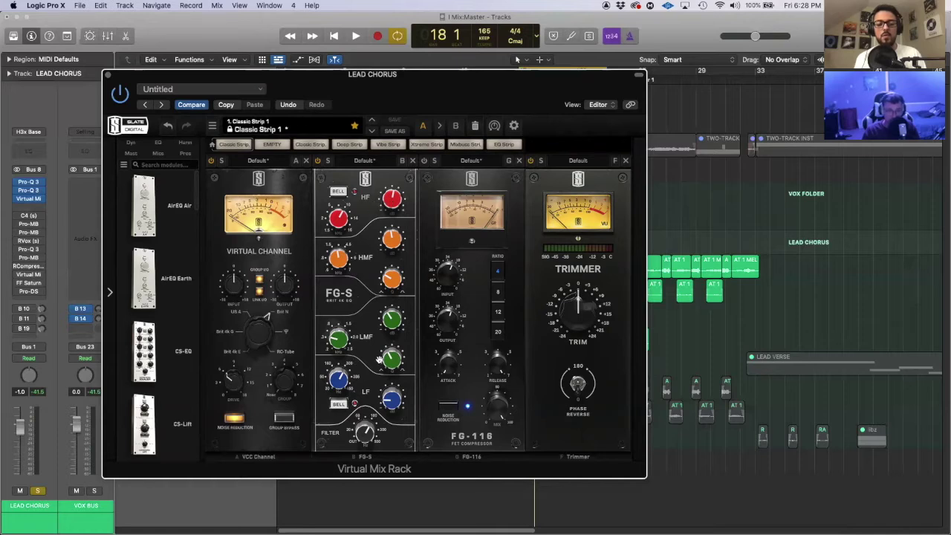
# Reopen the first Pro-Q 3 to examine its cuts again, and close it.
pyautogui.click(37, 181)
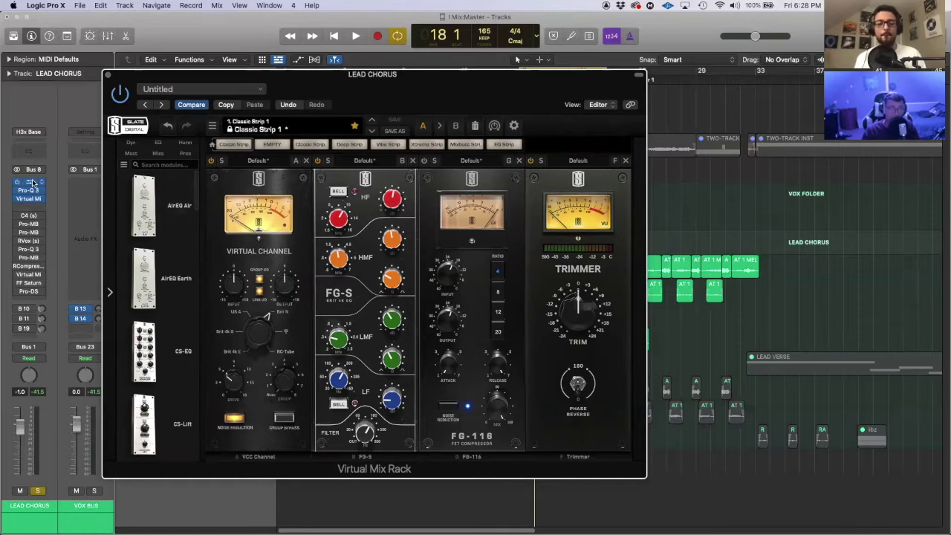
pyautogui.moveTo(431, 115); pyautogui.dragTo(509, 141)
pyautogui.moveTo(464, 290)
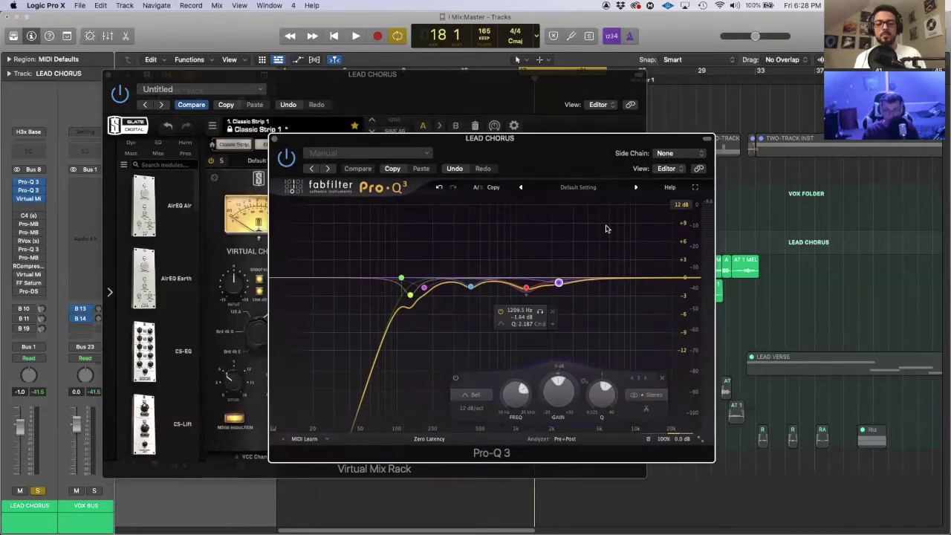
pyautogui.click(274, 139)
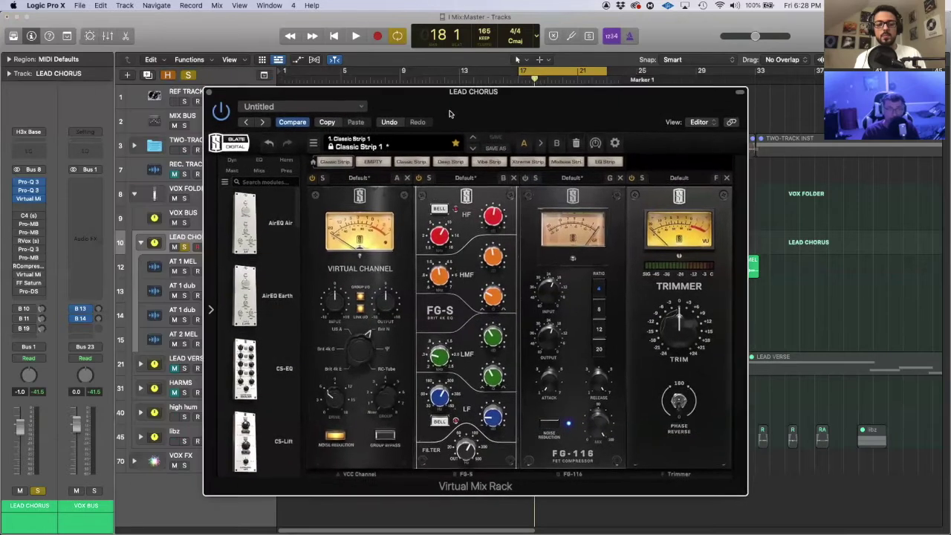
# Reposition the Virtual Mix Rack window and adjust the bandwidth of the FG-S module's HMF band.
pyautogui.moveTo(448, 113); pyautogui.dragTo(408, 106)
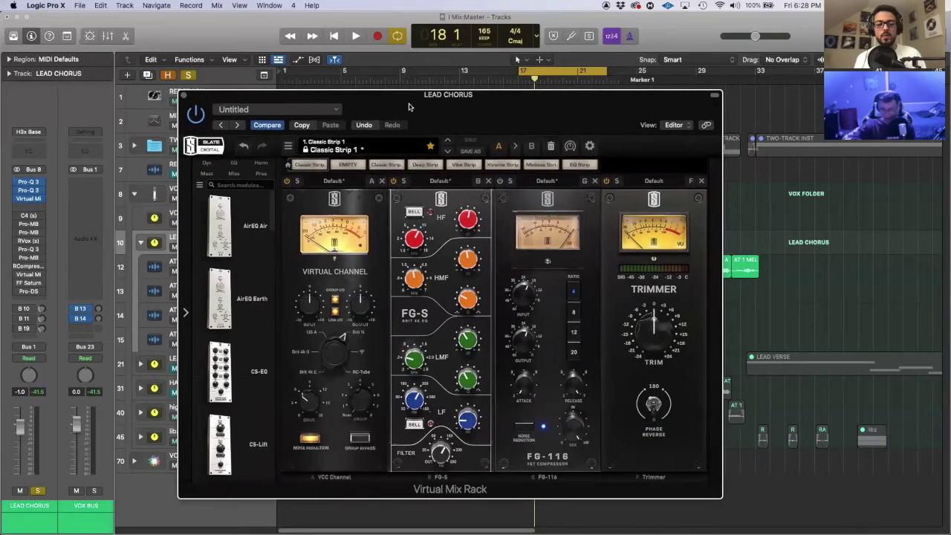
pyautogui.moveTo(409, 107); pyautogui.dragTo(353, 107)
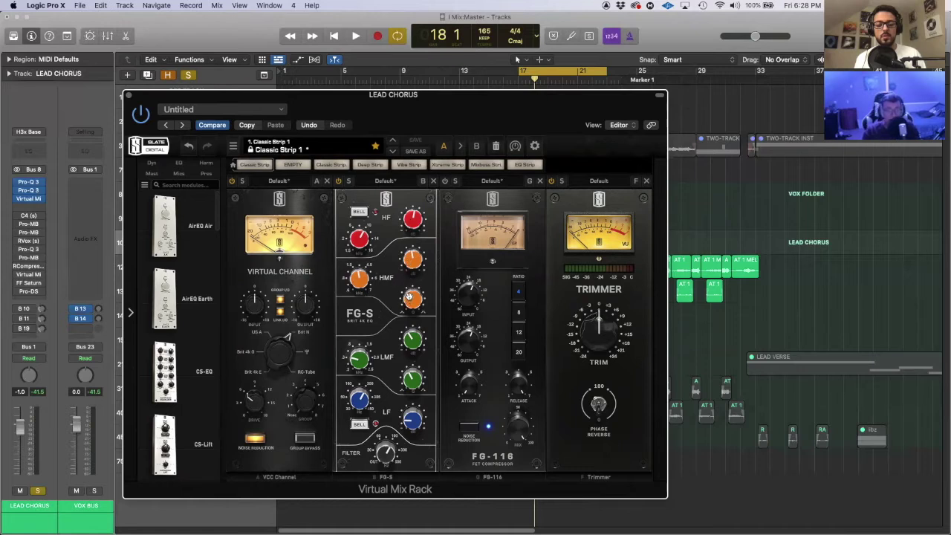
pyautogui.moveTo(407, 300); pyautogui.dragTo(409, 248)
# Try a bell boost of about 6.2 dB near 4.8 kHz in the first Pro-Q 3, vary its Q, and discard the band.
pyautogui.click(30, 184)
pyautogui.click(30, 184)
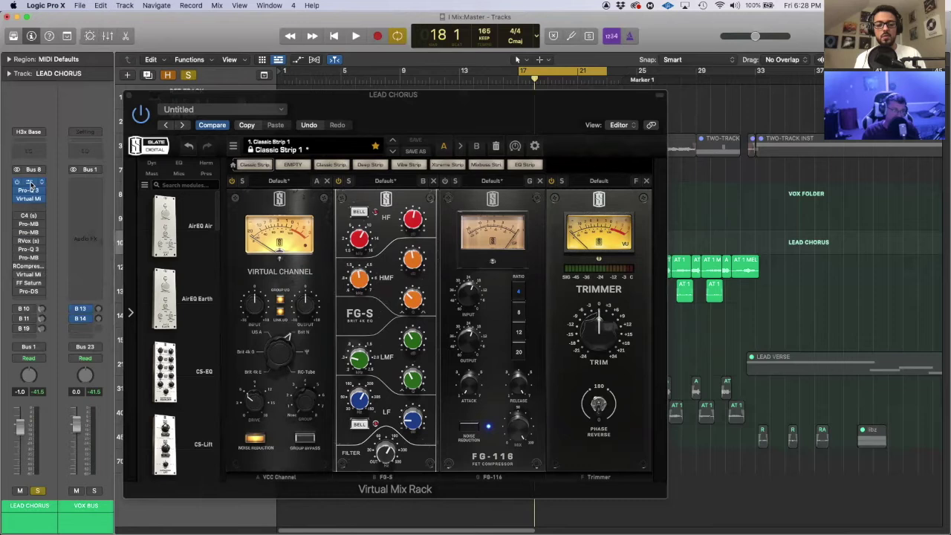
pyautogui.click(30, 184)
pyautogui.moveTo(589, 278); pyautogui.dragTo(598, 242)
pyautogui.scroll(5, 597, 259)
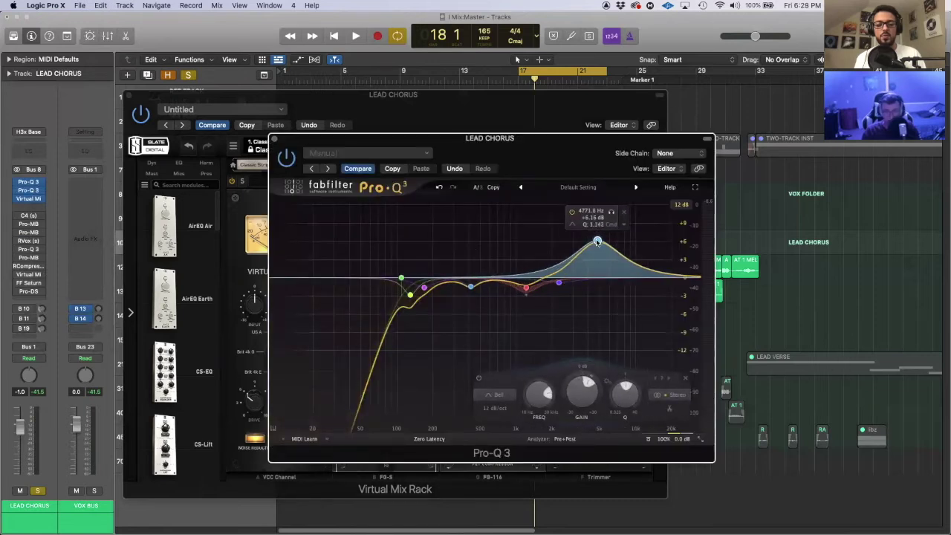
pyautogui.moveTo(624, 393)
pyautogui.mouseDown()
pyautogui.moveTo(624, 403)
pyautogui.moveTo(615, 367)
pyautogui.moveTo(618, 389)
pyautogui.mouseUp()
pyautogui.click(685, 378)
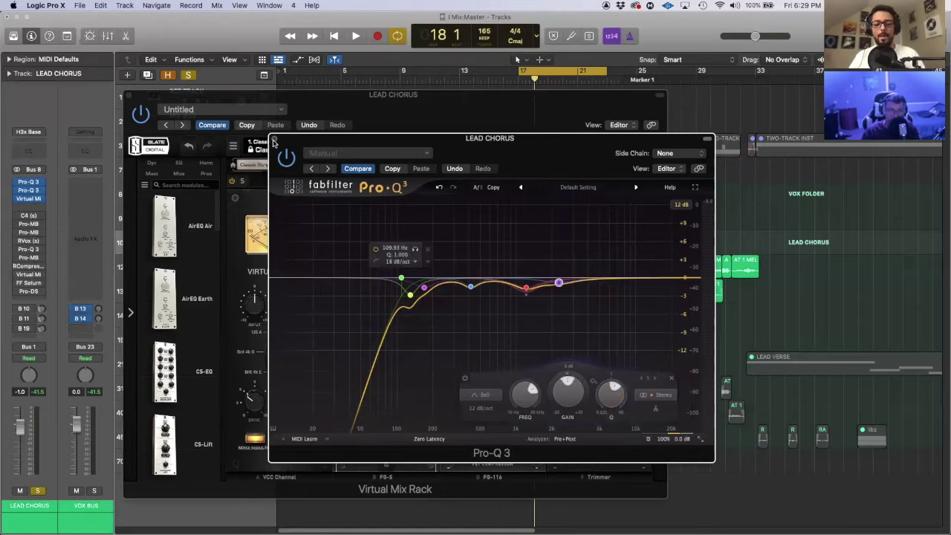
pyautogui.click(274, 140)
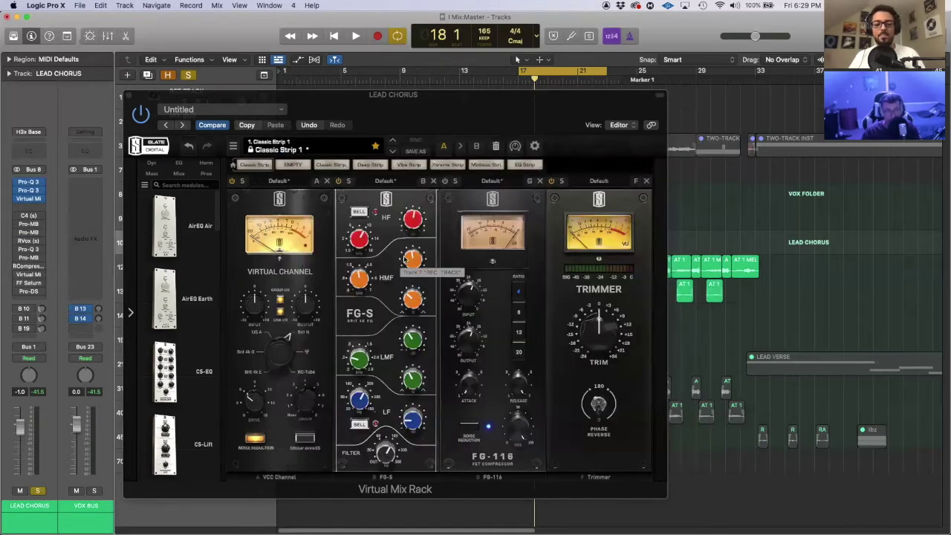
# Set the FG-S module's HMF gain to a cut of about -1.5 dB and adjust that band's frequency.
pyautogui.click(415, 260)
pyautogui.moveTo(414, 260); pyautogui.dragTo(410, 261)
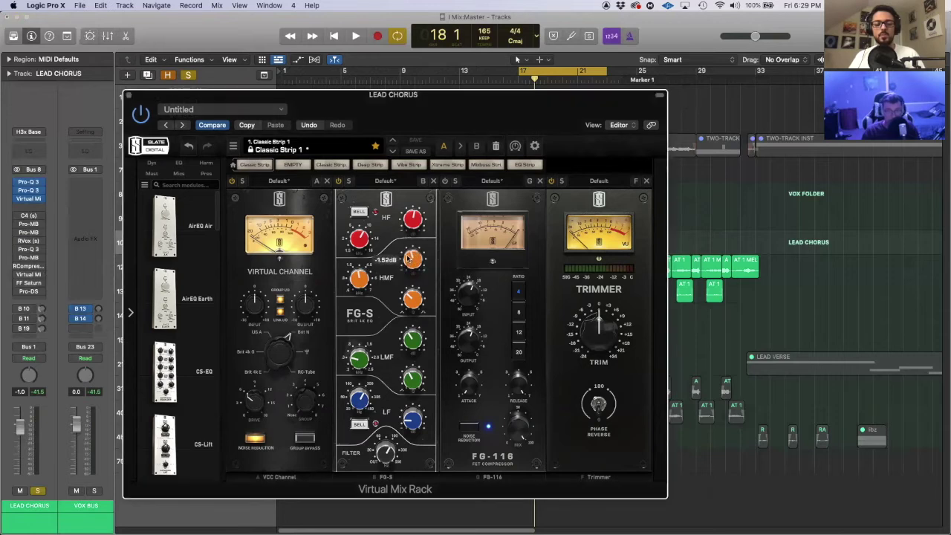
pyautogui.moveTo(357, 280)
pyautogui.moveTo(357, 280)
pyautogui.mouseDown()
pyautogui.moveTo(352, 254)
pyautogui.moveTo(344, 276)
pyautogui.mouseUp()
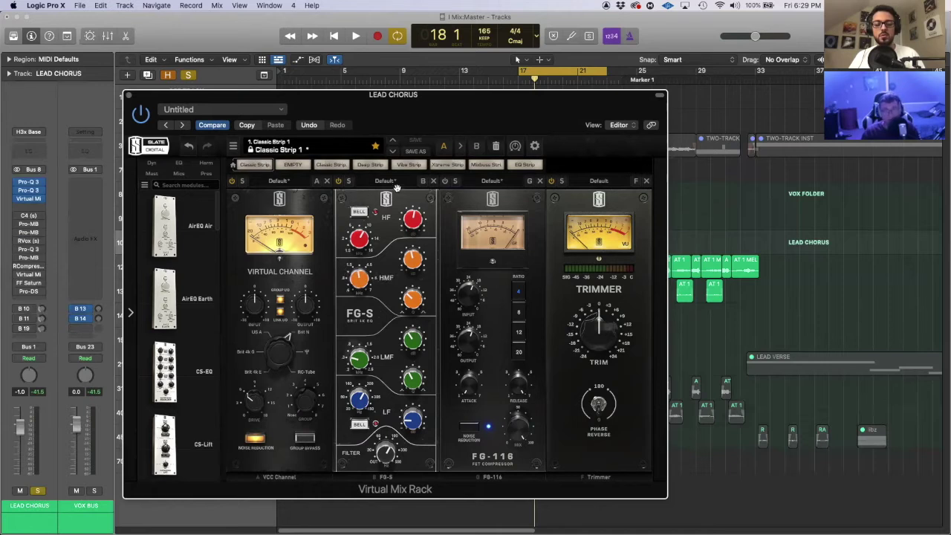
# Duplicate the FG-S equalizer module beside the original and boost the copy's HMF gain.
pyautogui.moveTo(399, 196); pyautogui.dragTo(488, 206)
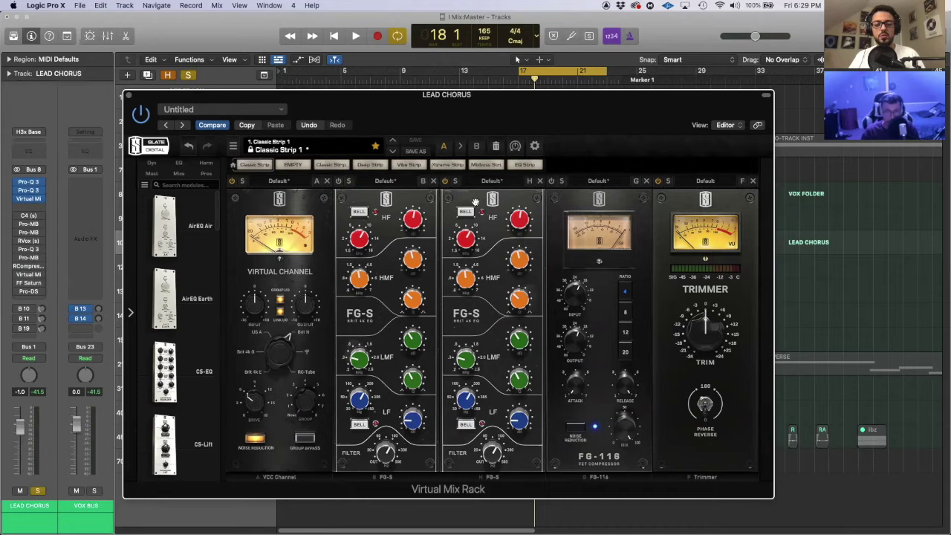
pyautogui.moveTo(519, 262); pyautogui.dragTo(503, 191)
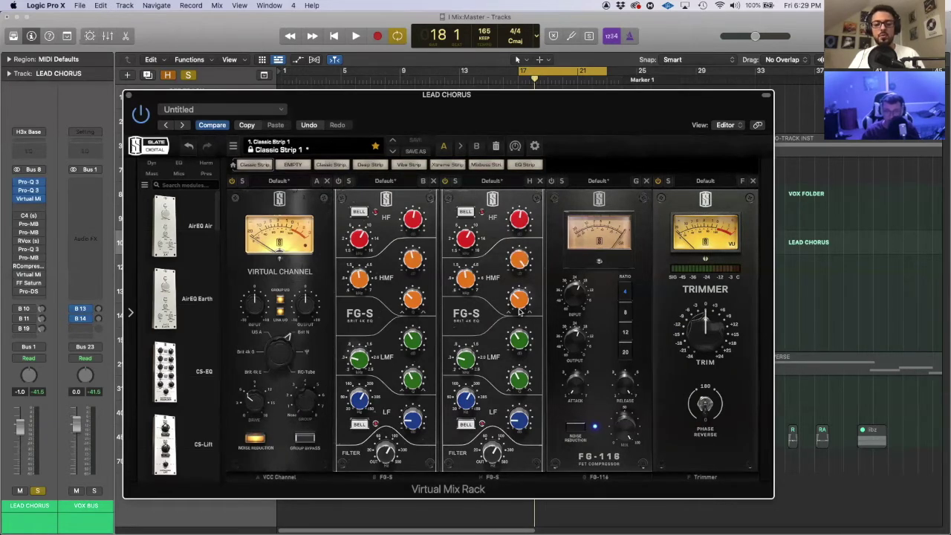
# Reset the LF, HF and LMF gains of the copied FG-S module to 0 dB.
pyautogui.moveTo(468, 277)
pyautogui.moveTo(516, 418)
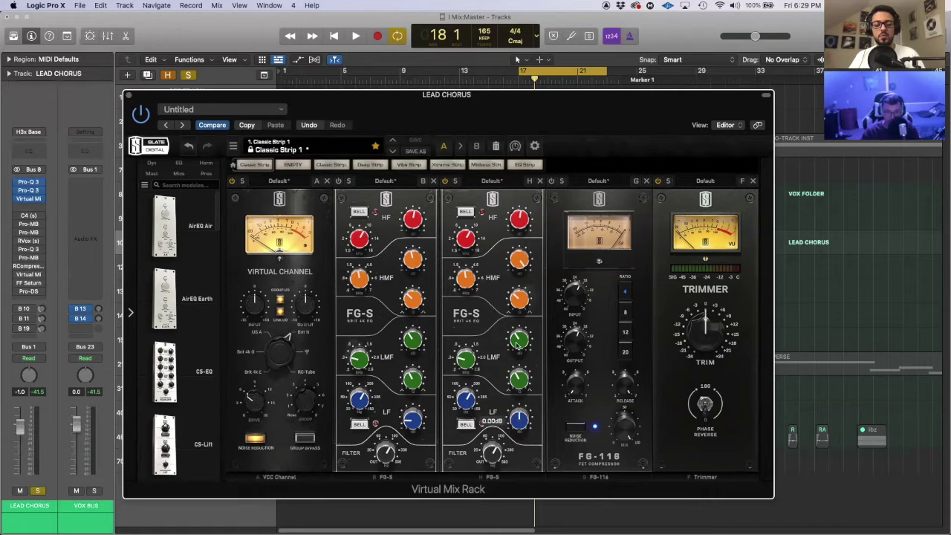
pyautogui.moveTo(518, 221)
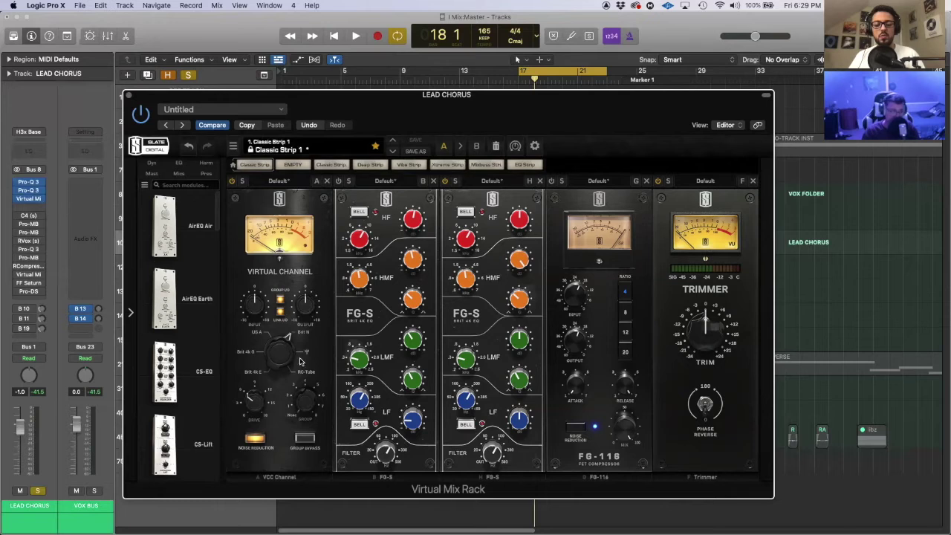
# Move the low-cut band in the LEAD CHORUS Pro-Q 3 to about 88 Hz and return to the Virtual Mix Rack.
pyautogui.moveTo(384, 454)
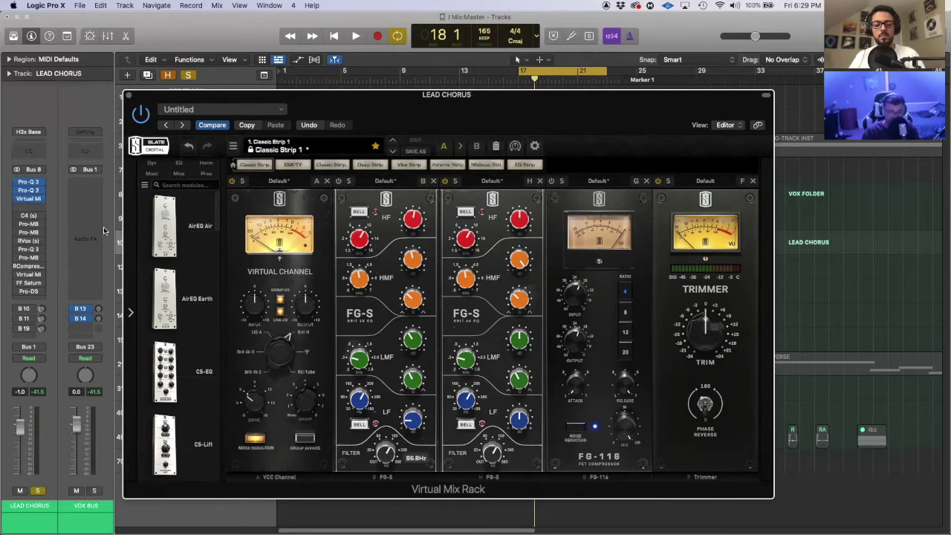
pyautogui.click(28, 190)
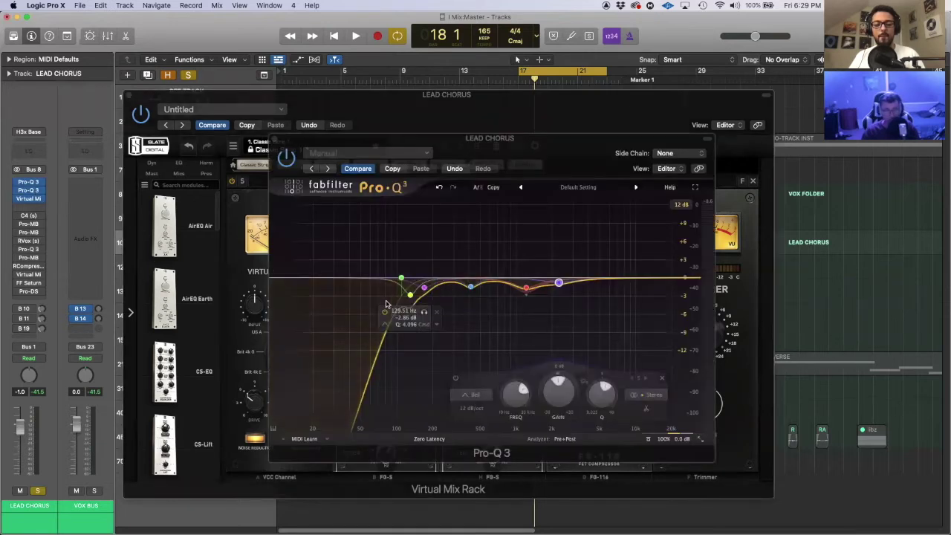
pyautogui.moveTo(395, 271)
pyautogui.moveTo(398, 276)
pyautogui.mouseDown()
pyautogui.moveTo(310, 276)
pyautogui.moveTo(389, 278)
pyautogui.mouseUp()
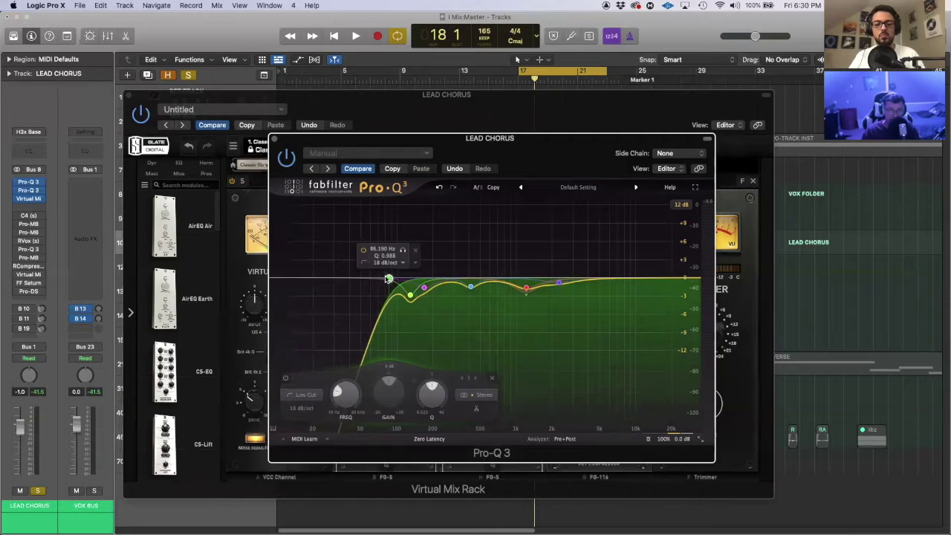
pyautogui.click(240, 119)
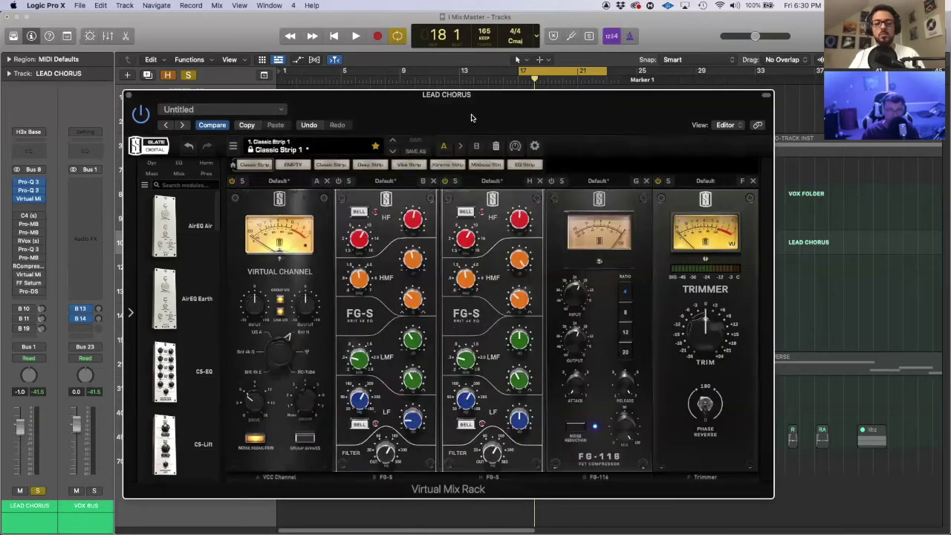
# Play the chorus, sweep the copied FG-S's boosted HMF frequency to about 2.17 kHz, and lower that band's gain to about -1.7 dB.
pyautogui.moveTo(471, 116); pyautogui.dragTo(519, 110)
pyautogui.moveTo(542, 450)
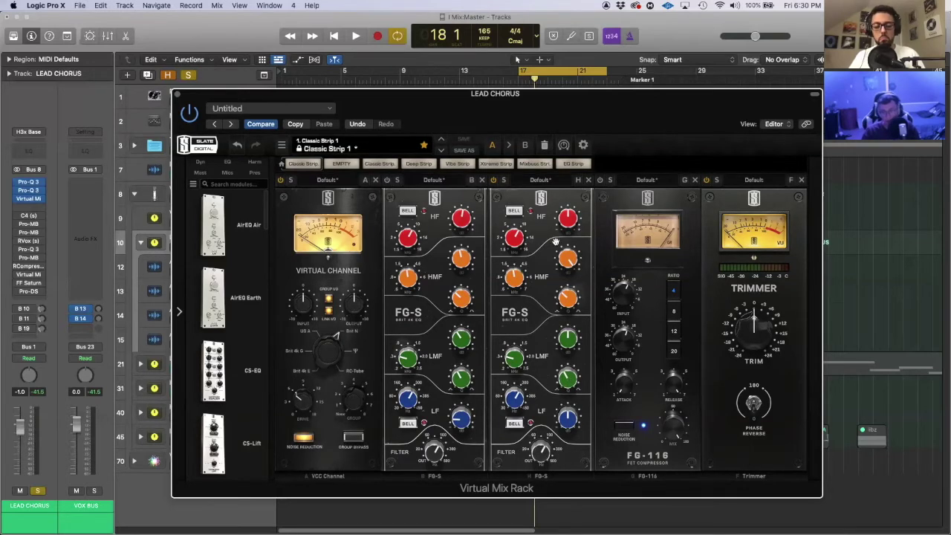
pyautogui.moveTo(560, 295)
pyautogui.moveTo(558, 302); pyautogui.dragTo(559, 306)
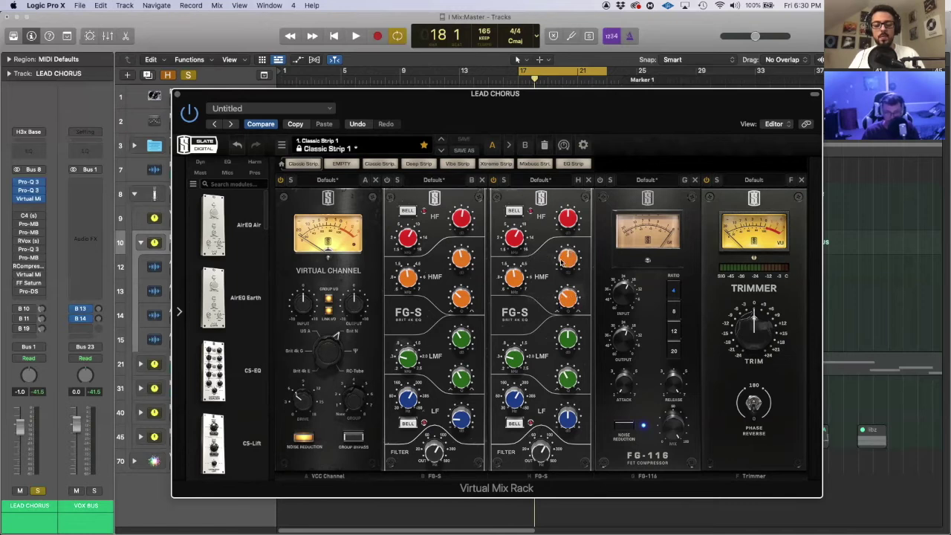
pyautogui.press('space')
pyautogui.moveTo(520, 262)
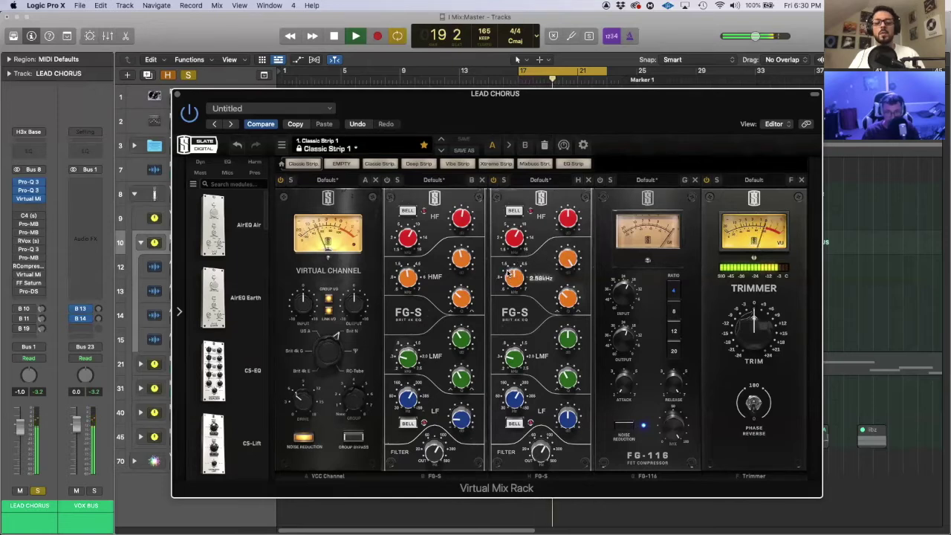
pyautogui.scroll(-3, 509, 275)
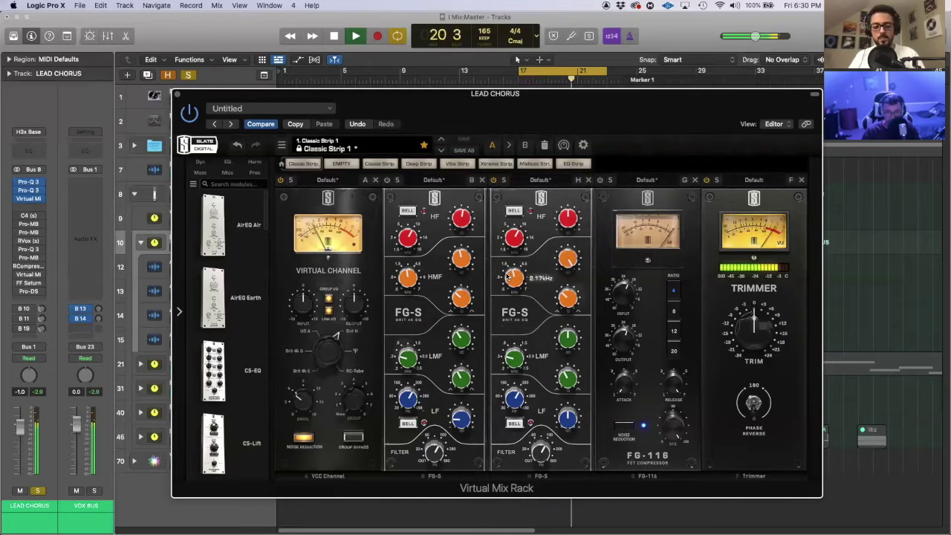
pyautogui.moveTo(562, 273)
pyautogui.moveTo(562, 273); pyautogui.dragTo(554, 310)
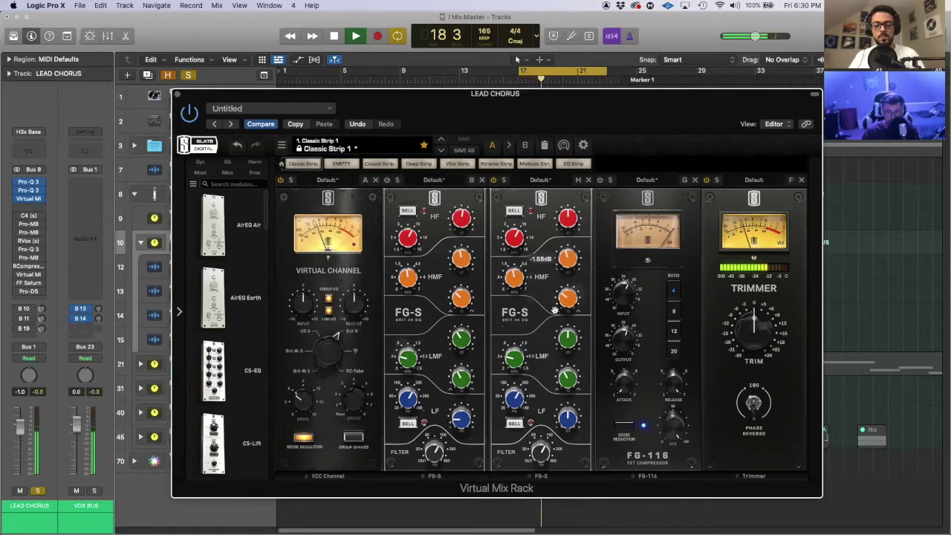
pyautogui.press('space')
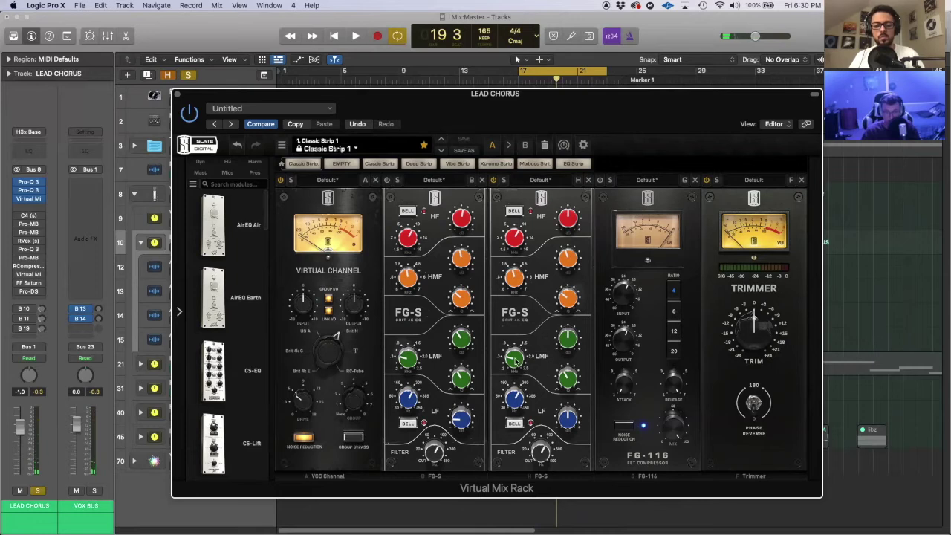
# During playback, boost the copied FG-S's LMF gain to +15 dB and bring it down to a cut of about -2.9 dB.
pyautogui.press('space')
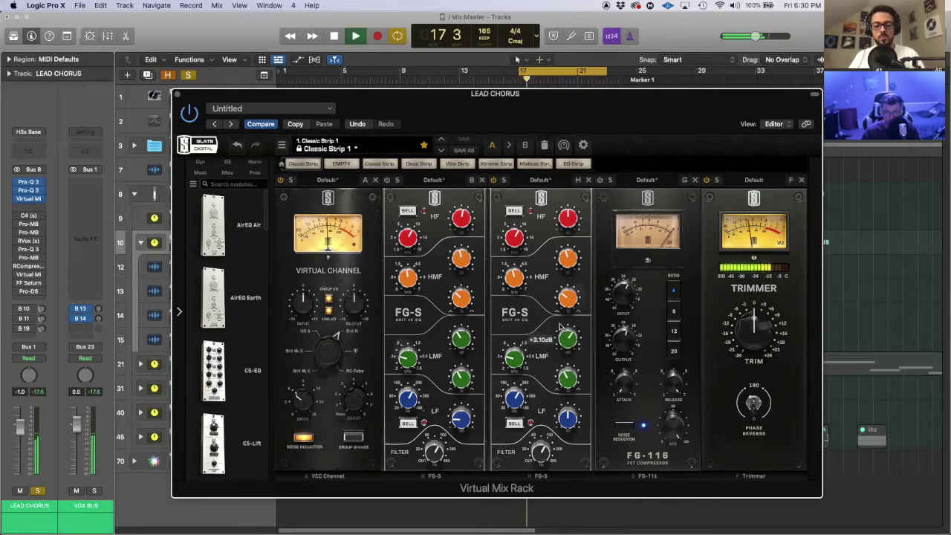
pyautogui.moveTo(556, 277)
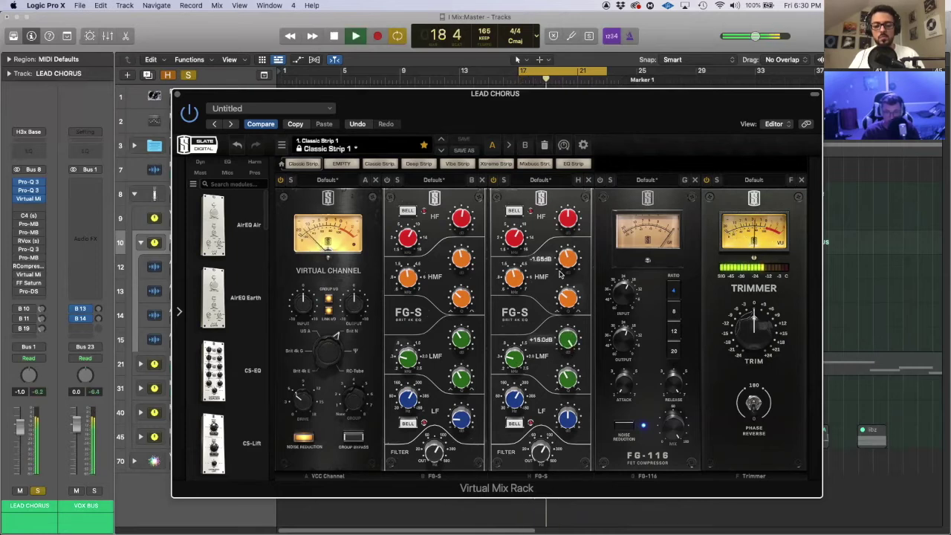
pyautogui.moveTo(546, 324)
pyautogui.moveTo(545, 324); pyautogui.dragTo(546, 332)
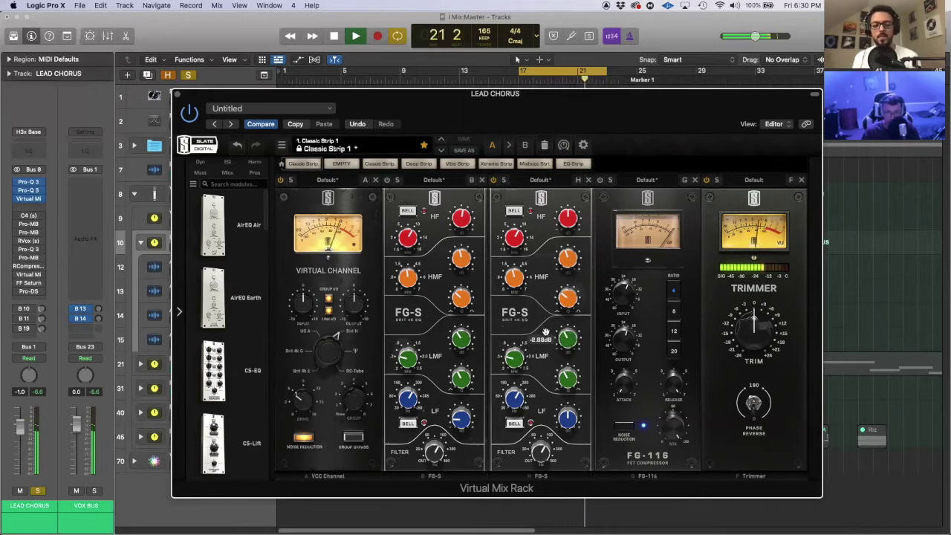
pyautogui.press('space')
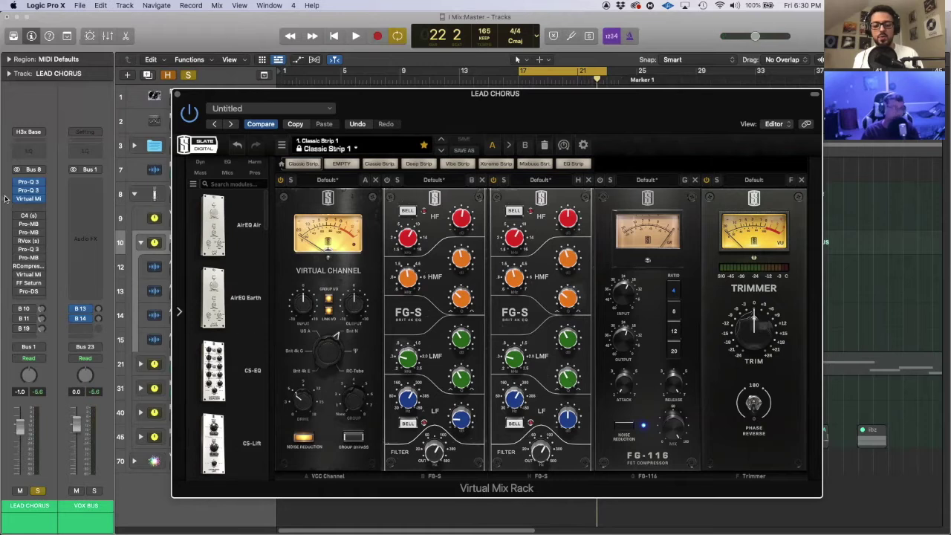
# Try a low-shelf boost of about 7.7 dB near 43 Hz in the Pro-Q 3 without a low cut, and discard the band.
pyautogui.click(28, 190)
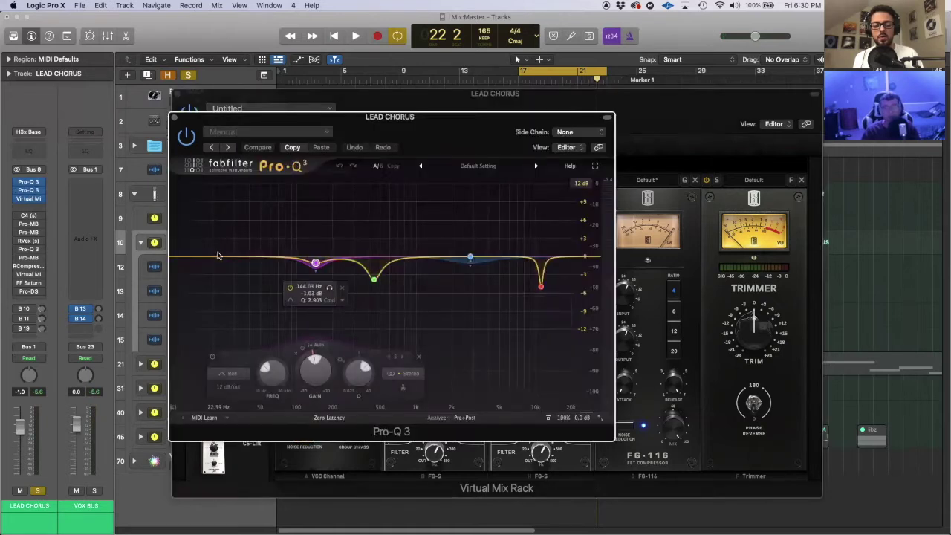
pyautogui.click(217, 255)
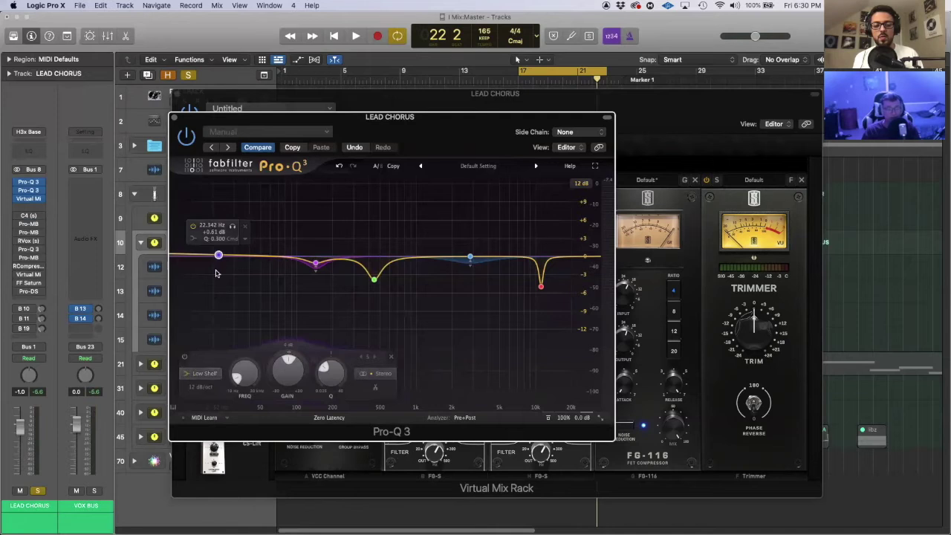
pyautogui.moveTo(331, 374)
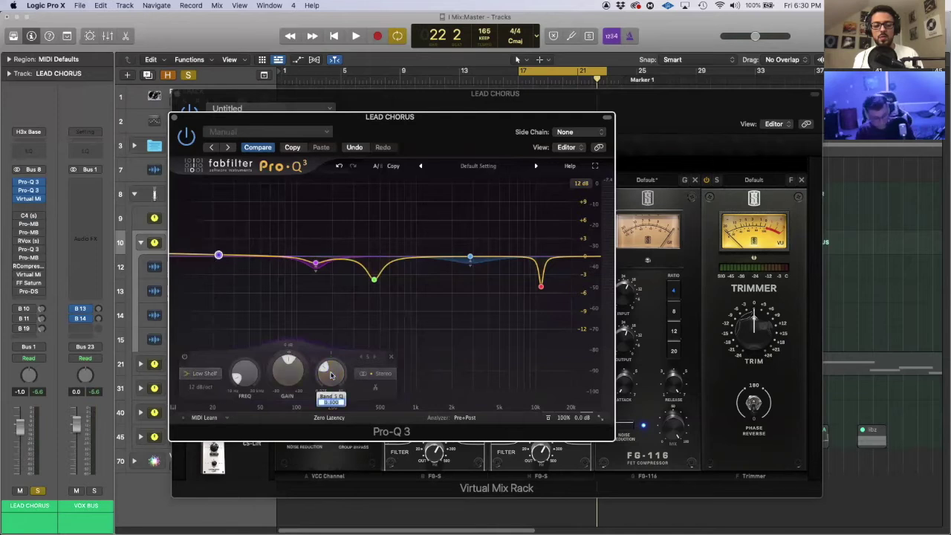
pyautogui.moveTo(215, 265)
pyautogui.moveTo(218, 256); pyautogui.dragTo(250, 212)
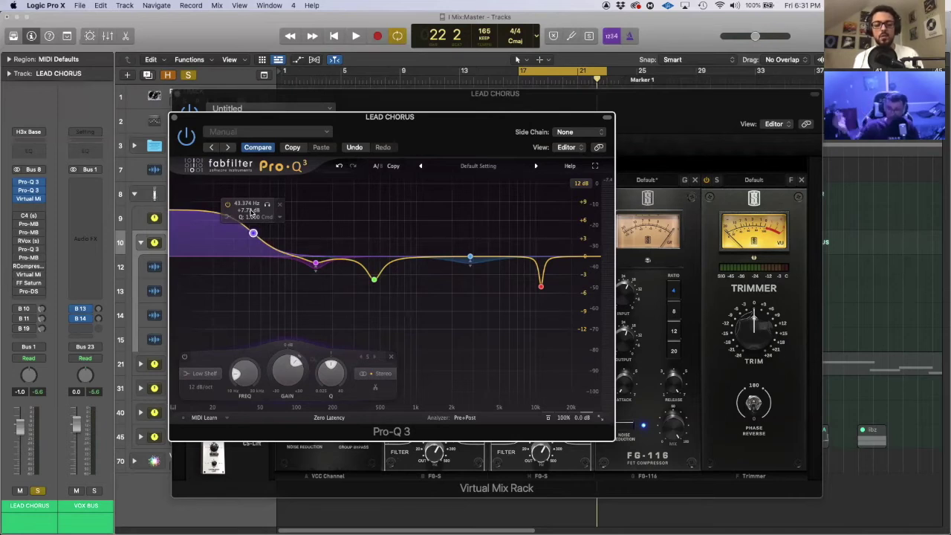
pyautogui.moveTo(253, 235); pyautogui.dragTo(274, 275)
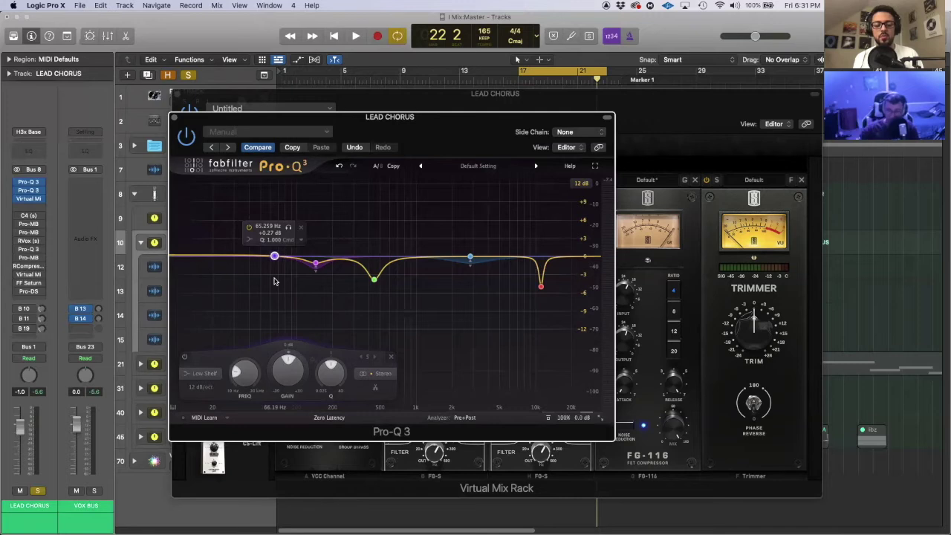
pyautogui.moveTo(275, 257)
pyautogui.mouseDown()
pyautogui.moveTo(283, 231)
pyautogui.moveTo(278, 262)
pyautogui.moveTo(279, 231)
pyautogui.moveTo(279, 249)
pyautogui.mouseUp()
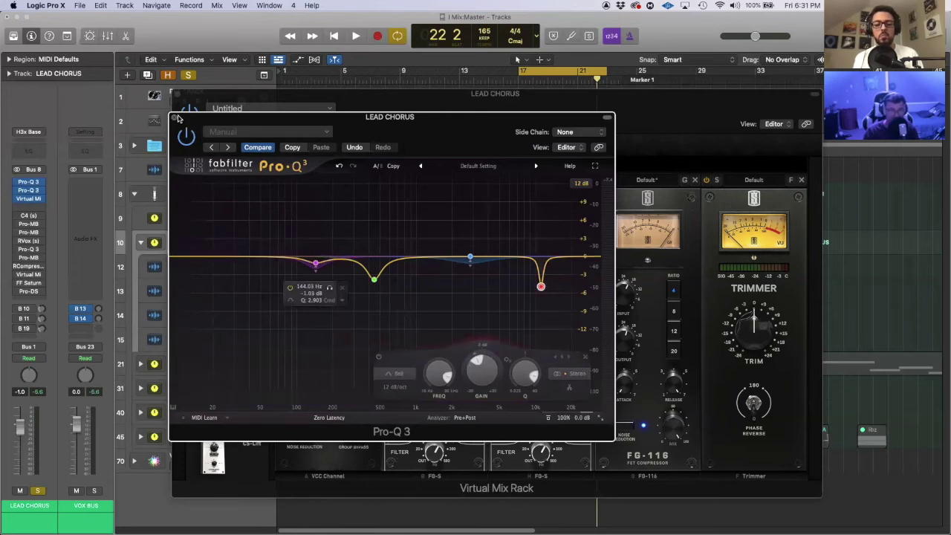
pyautogui.press('super+w')
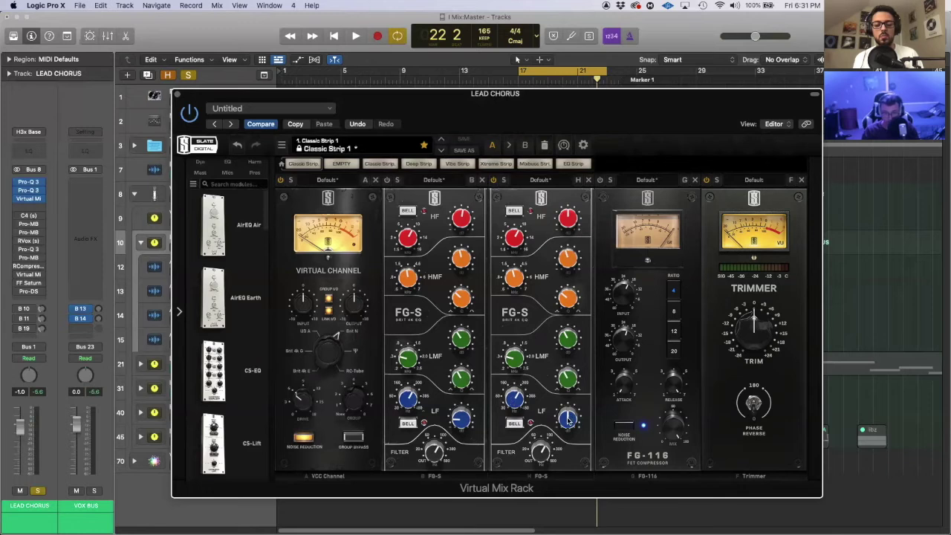
# While playing the chorus, boost the copied FG-S's LF gain to 15 dB and turn it down into a cut.
pyautogui.press('space')
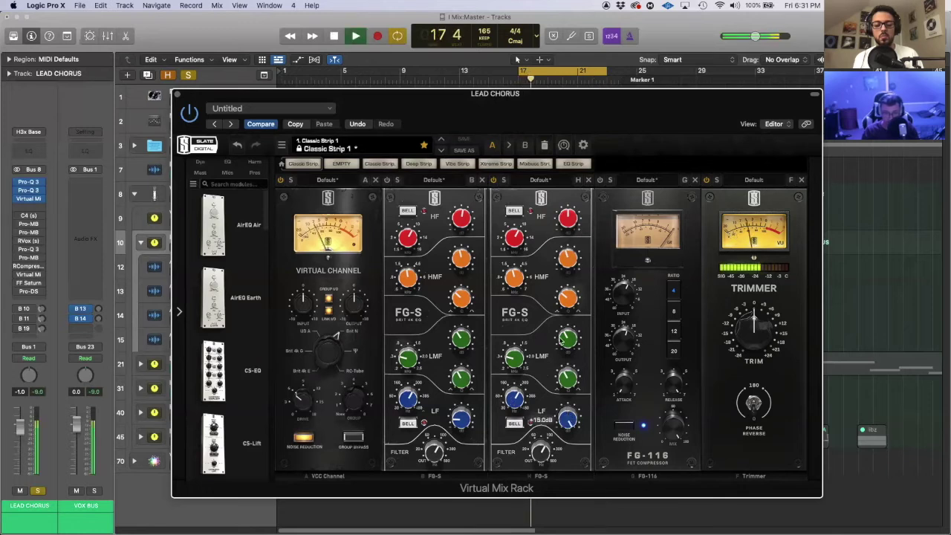
pyautogui.press('space')
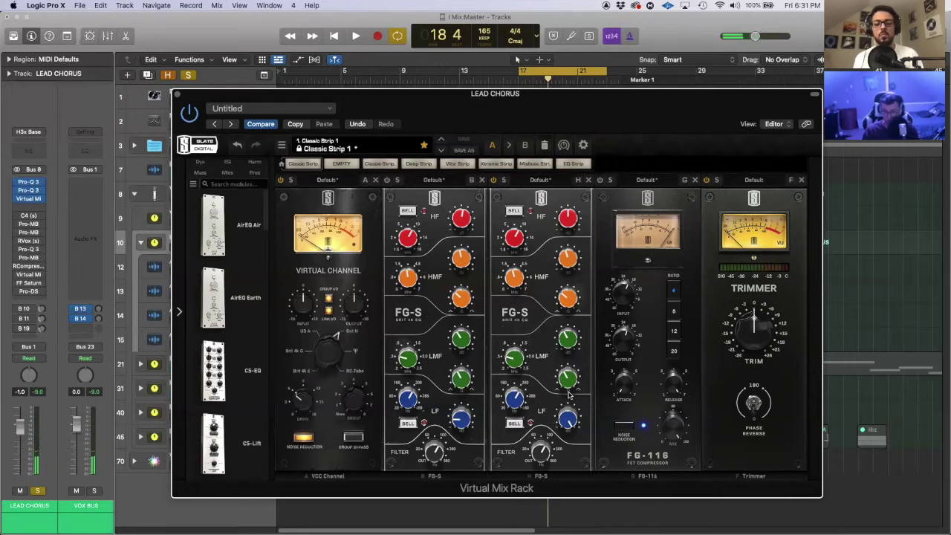
pyautogui.moveTo(460, 420)
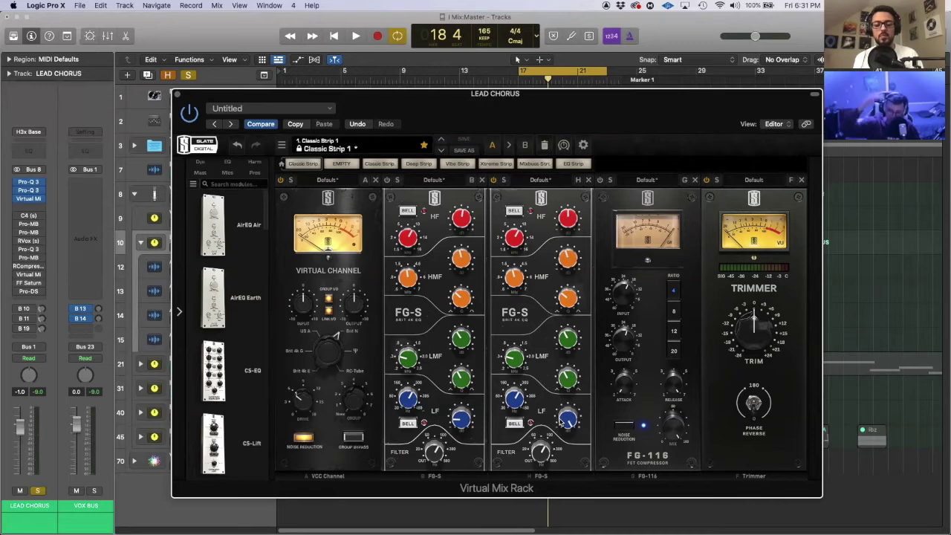
pyautogui.press('space')
pyautogui.moveTo(565, 421); pyautogui.dragTo(547, 488)
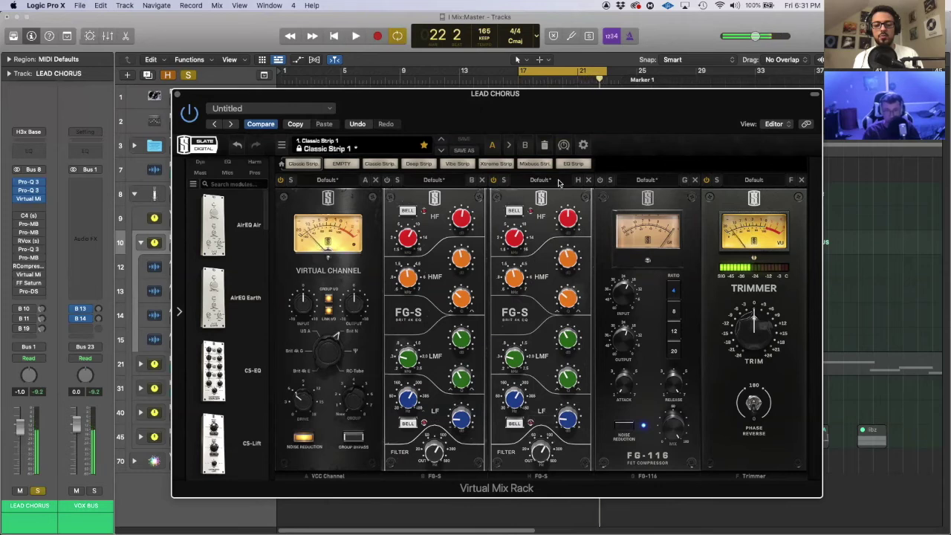
# Remove the copied FG-S module from the rack and close the Virtual Mix Rack window.
pyautogui.click(587, 180)
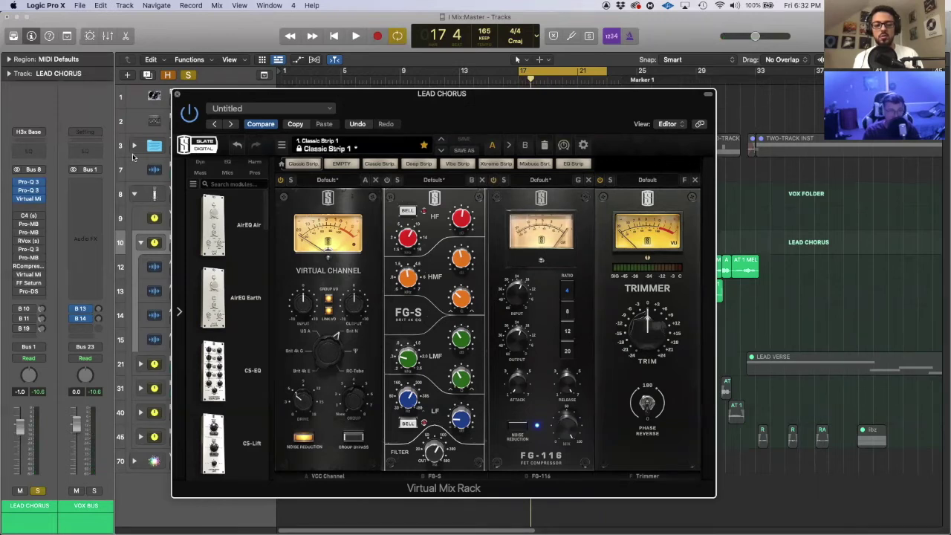
pyautogui.press('super+w')
# Enable the C4, both Pro-MB and the RVox inserts on LEAD CHORUS and play the chorus through them.
pyautogui.click(16, 242)
pyautogui.click(16, 250)
pyautogui.press('space')
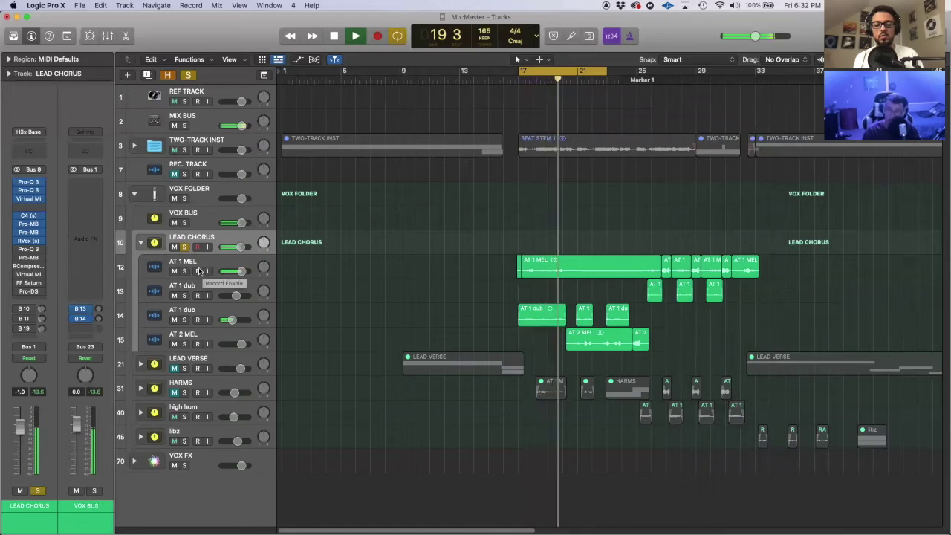
pyautogui.press('space')
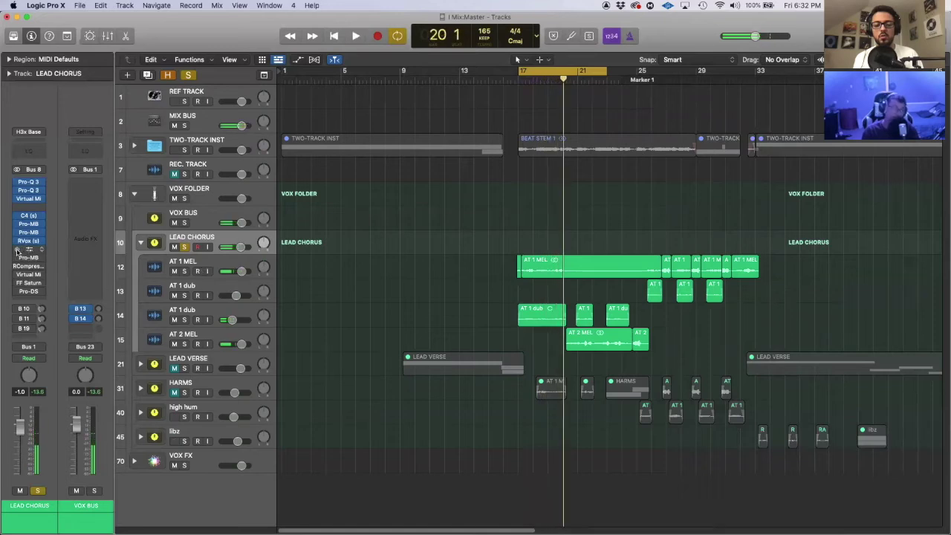
# Enable and open the Pro-Q 3 that follows RVox on LEAD CHORUS and reposition its window.
pyautogui.click(27, 250)
pyautogui.moveTo(600, 165); pyautogui.dragTo(594, 190)
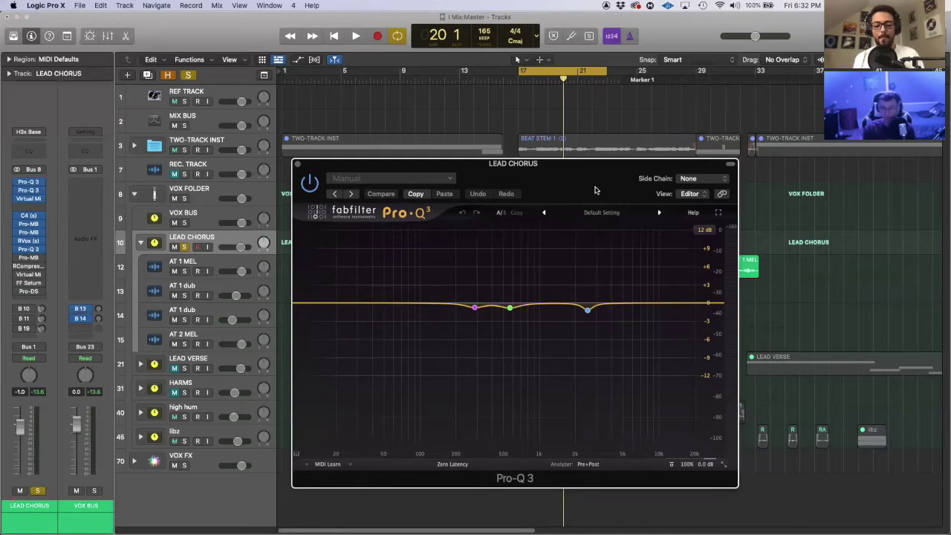
pyautogui.moveTo(594, 190); pyautogui.dragTo(585, 173)
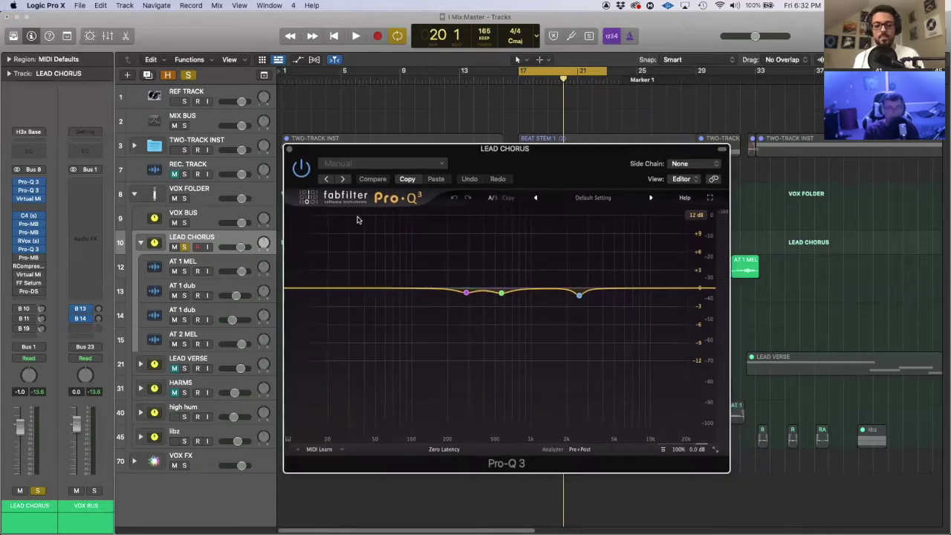
# Inspect the Pro-Q 3's two lower cut bands and audition the lowest one in solo during playback.
pyautogui.moveTo(502, 285)
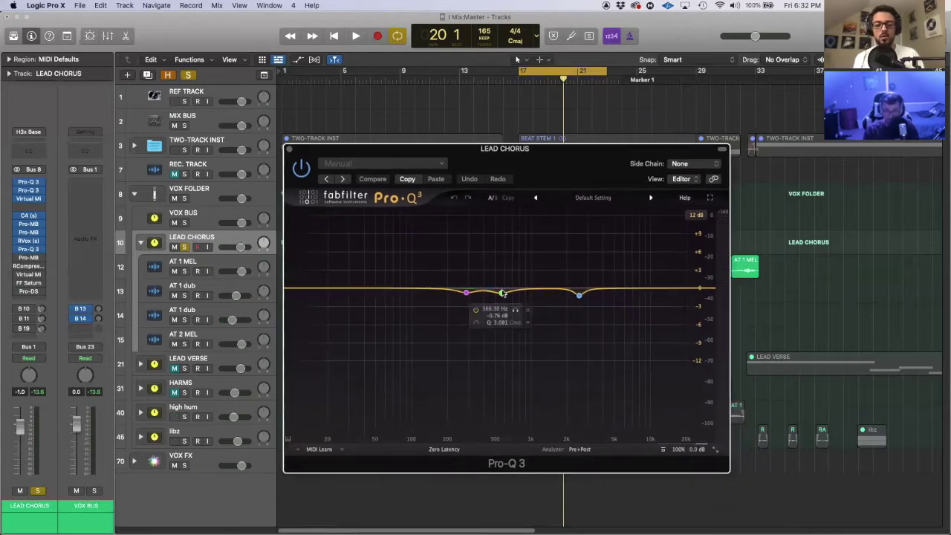
pyautogui.moveTo(457, 293)
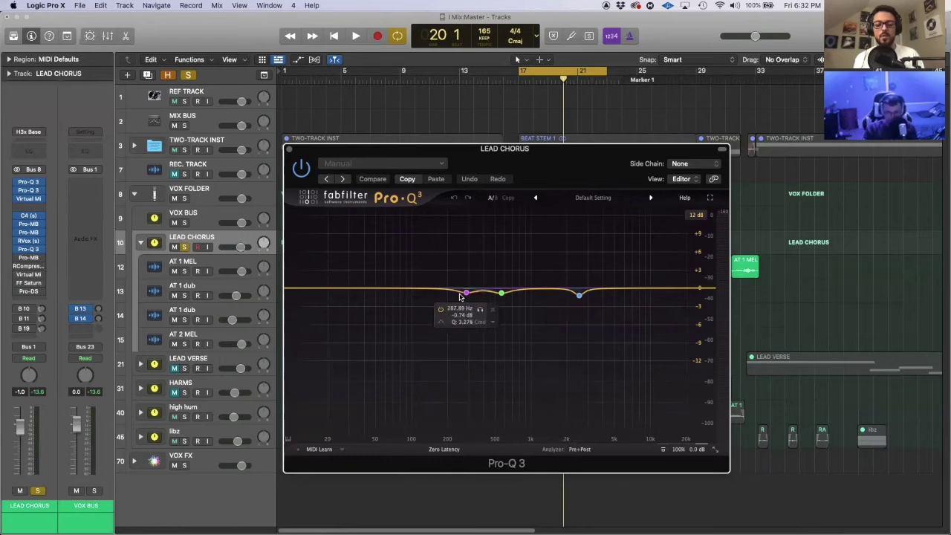
pyautogui.press('space')
pyautogui.click(479, 309)
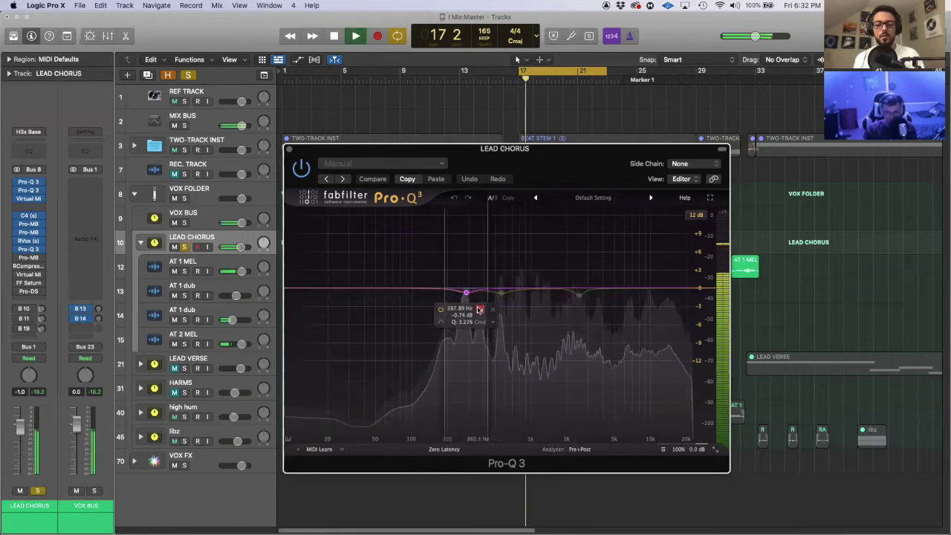
# Audition the middle and highest cut bands of the Pro-Q 3 in solo, stop playback and close its window.
pyautogui.moveTo(479, 310); pyautogui.dragTo(515, 315)
pyautogui.moveTo(590, 312); pyautogui.dragTo(589, 312)
pyautogui.press('space')
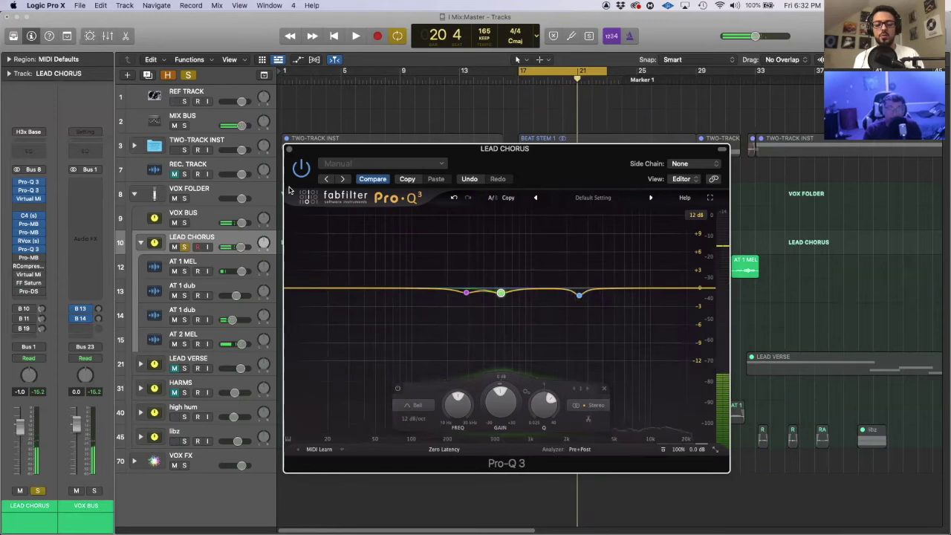
pyautogui.click(289, 149)
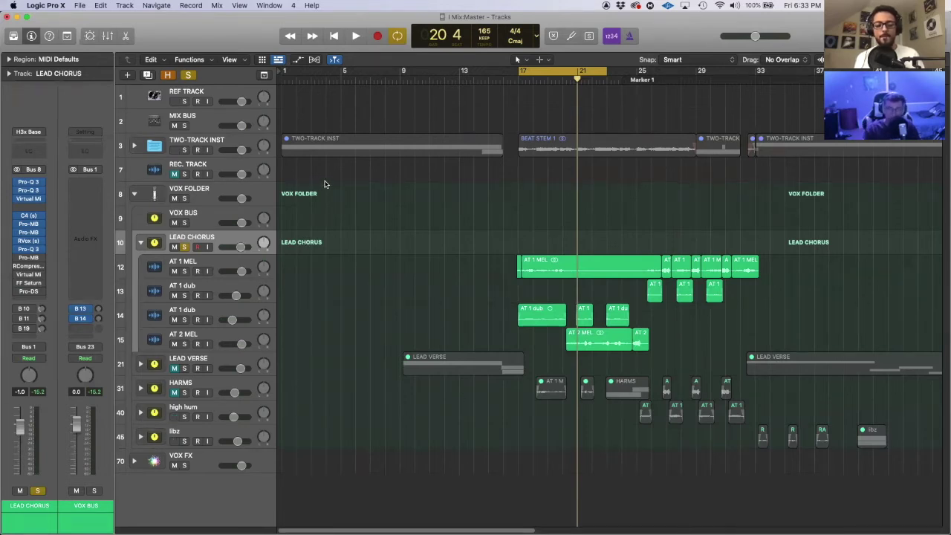
# Reopen the Pro-Q 3 after RVox, try a bell boost of about 1 dB at 1046 Hz, and delete that band.
pyautogui.click(31, 249)
pyautogui.moveTo(533, 292); pyautogui.dragTo(533, 285)
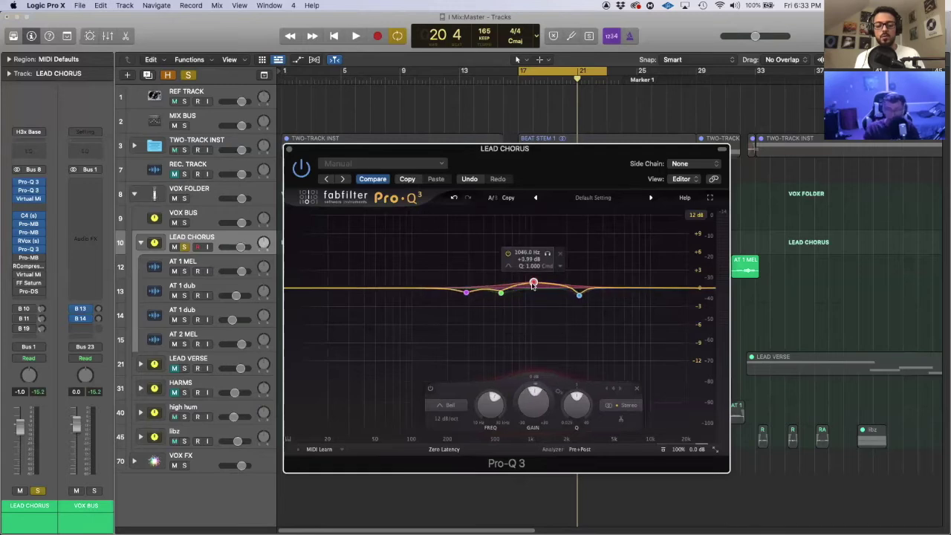
pyautogui.moveTo(533, 285)
pyautogui.mouseDown()
pyautogui.moveTo(569, 260)
pyautogui.moveTo(533, 285)
pyautogui.mouseUp()
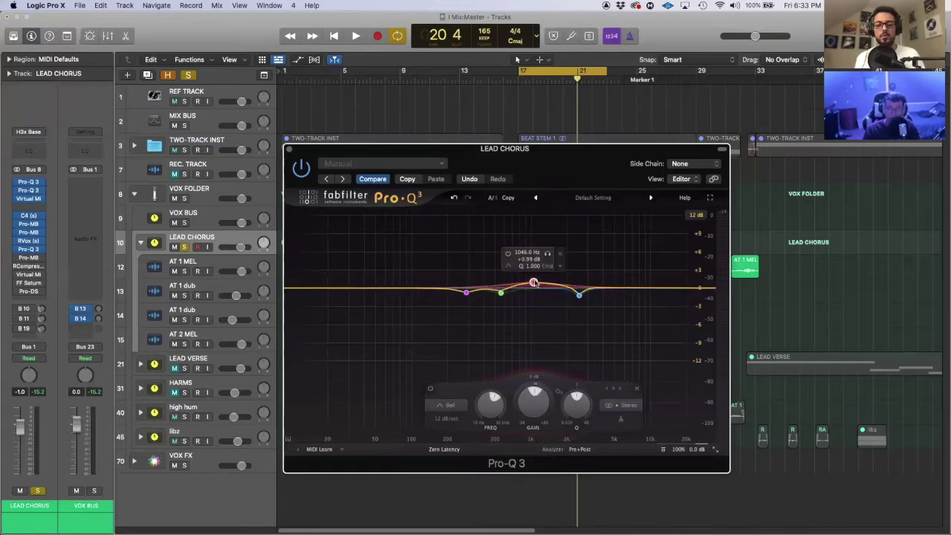
pyautogui.click(558, 254)
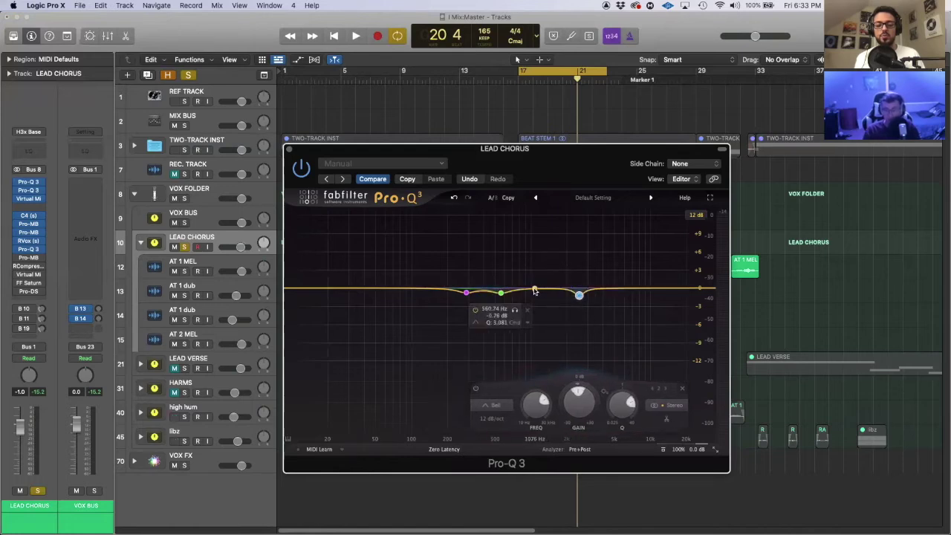
# Try small bell boosts near 1092 Hz and 119 Hz in the Pro-Q 3, remove them and close its window.
pyautogui.click(534, 289)
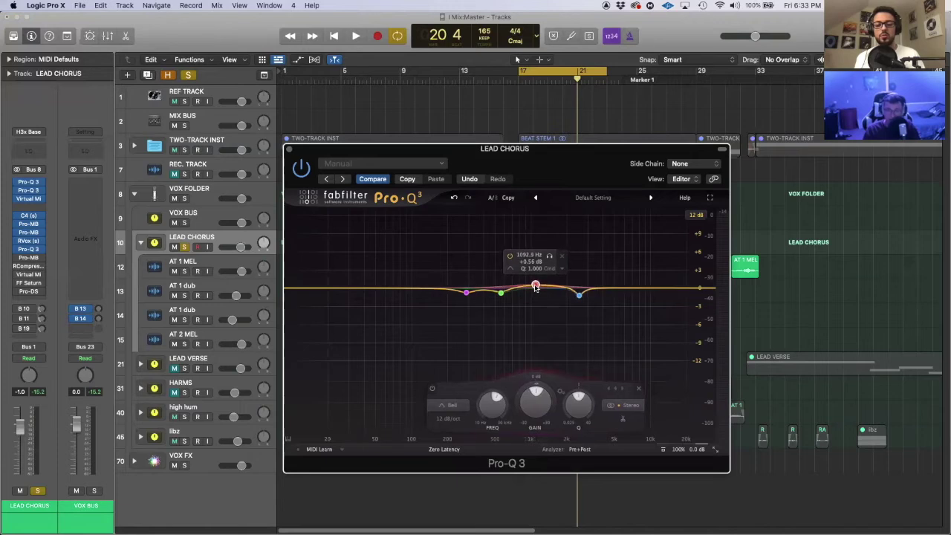
pyautogui.moveTo(535, 289); pyautogui.dragTo(500, 291)
pyautogui.click(420, 286)
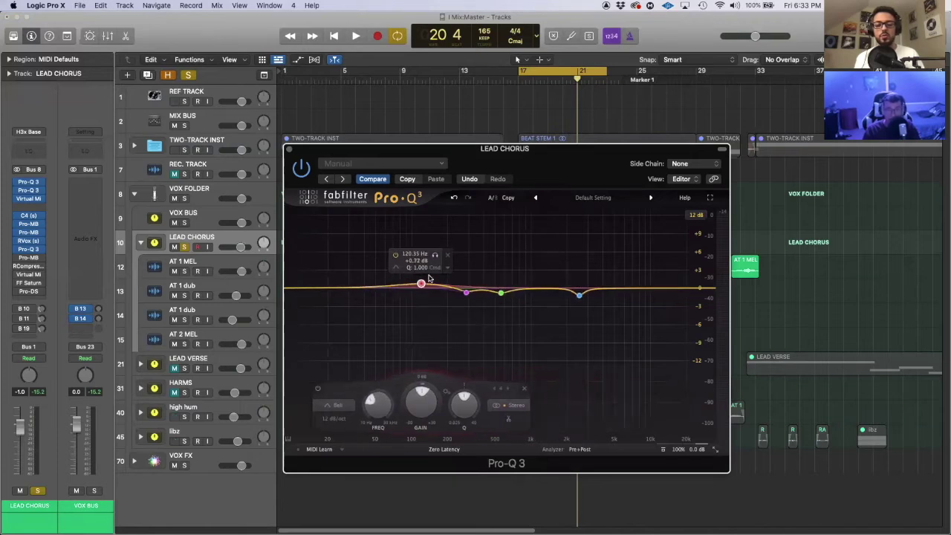
pyautogui.moveTo(421, 284); pyautogui.dragTo(421, 283)
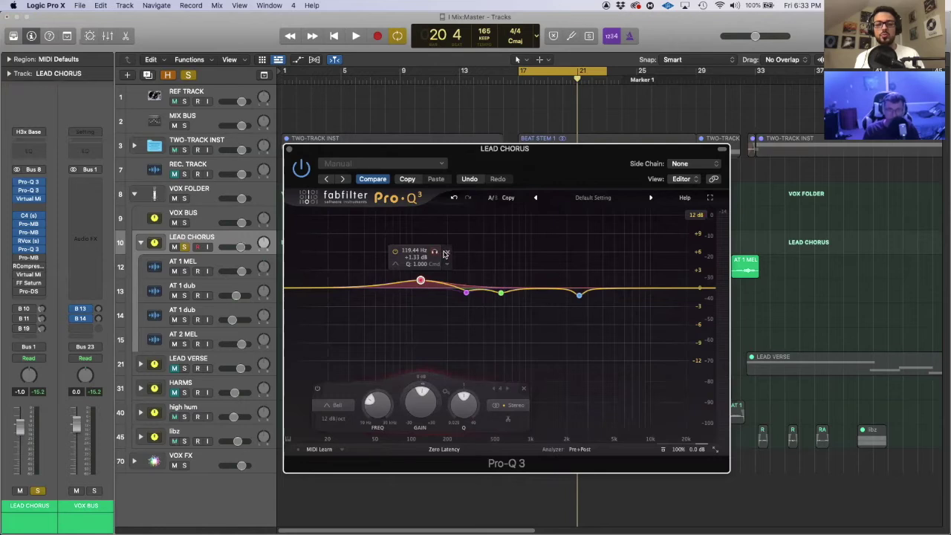
pyautogui.click(444, 253)
pyautogui.moveTo(428, 290); pyautogui.dragTo(441, 290)
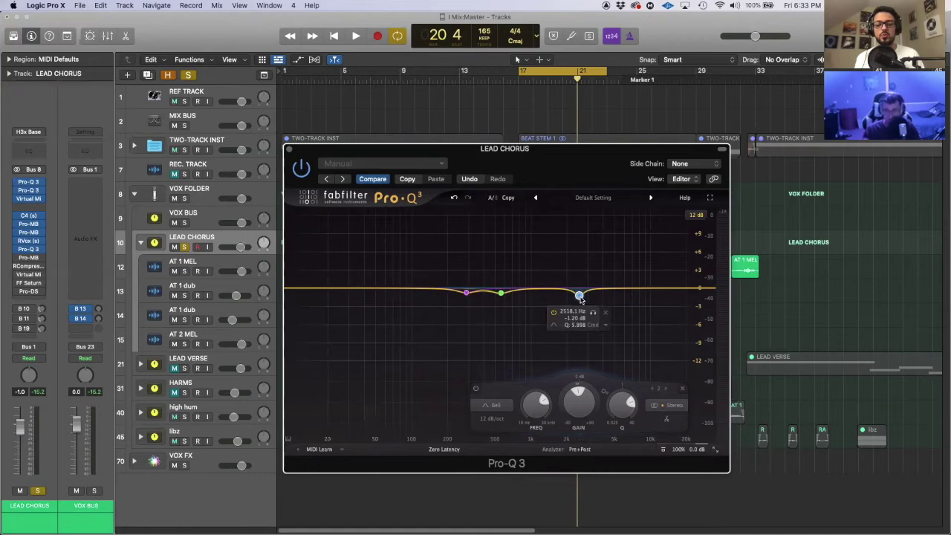
pyautogui.click(289, 148)
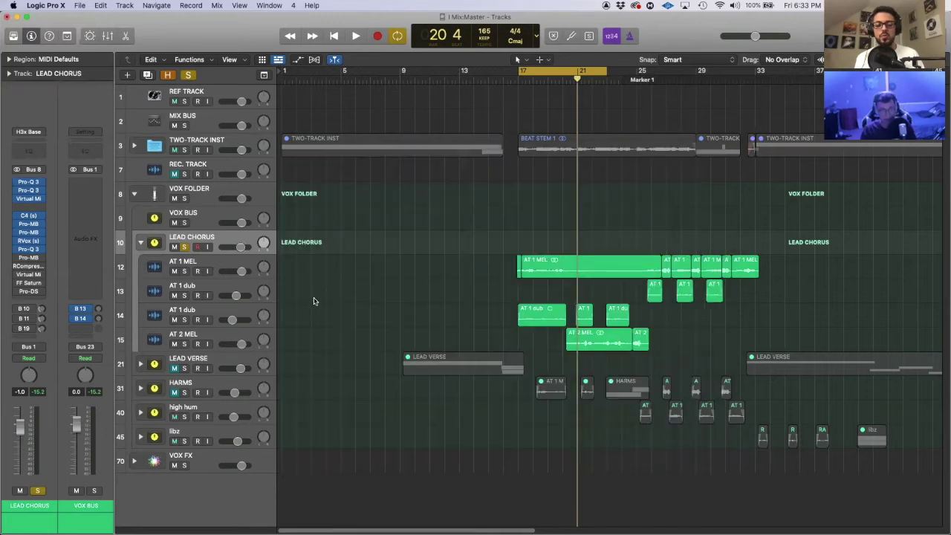
# Enable the Pro-MB after the Pro-Q 3, RCompressor and the second Virtual Mix Rack on LEAD CHORUS, leaving the rack's window open.
pyautogui.click(23, 258)
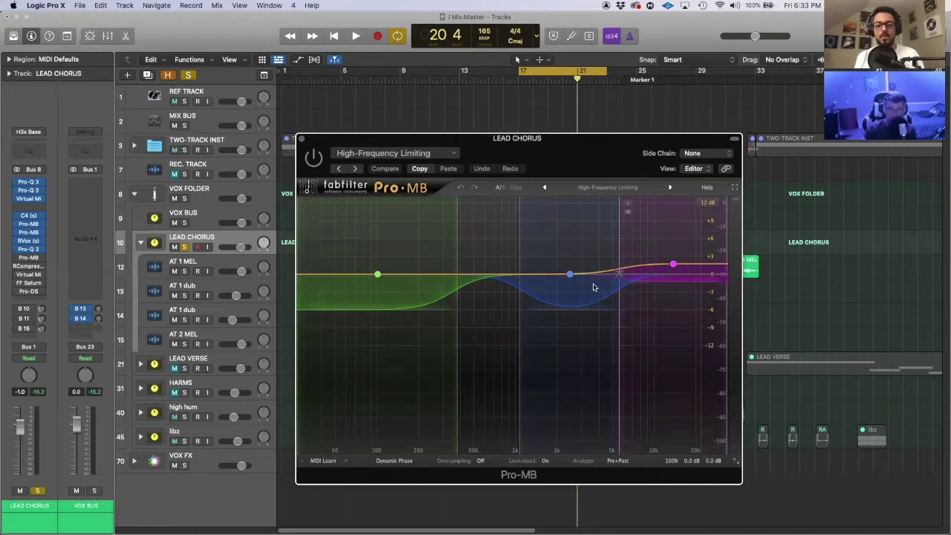
pyautogui.click(301, 140)
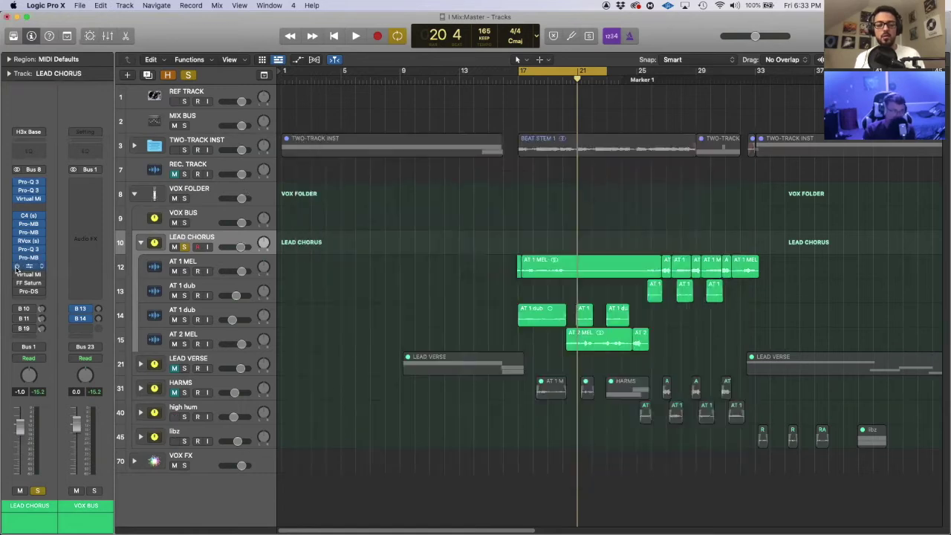
pyautogui.click(29, 275)
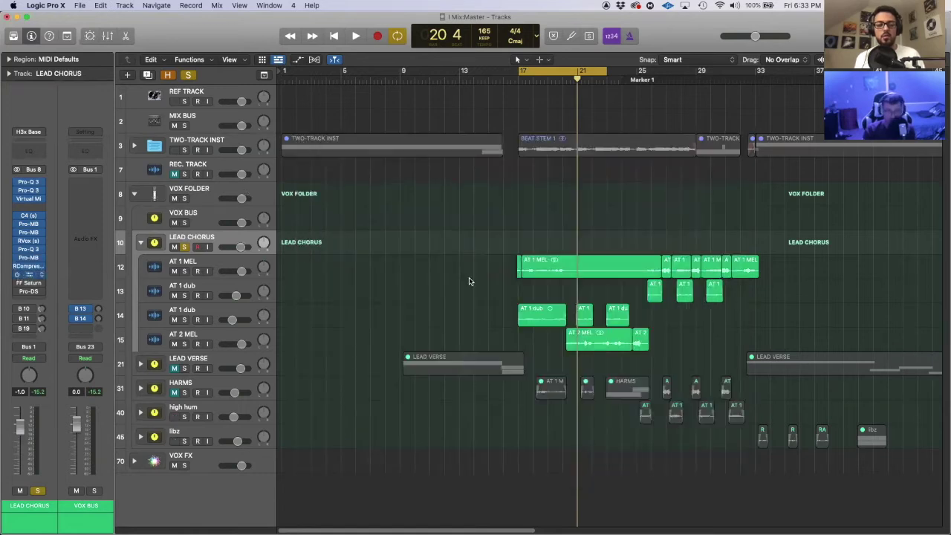
pyautogui.moveTo(508, 130); pyautogui.dragTo(406, 78)
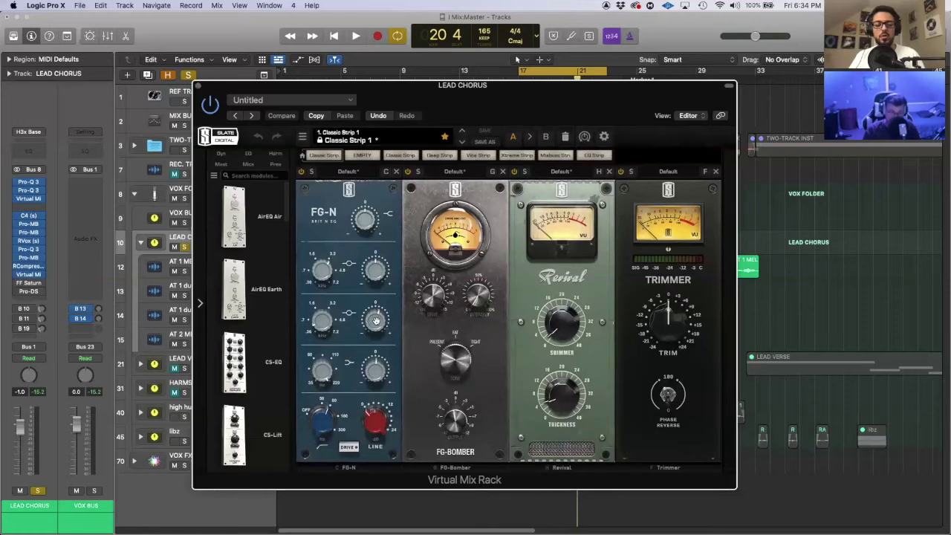
# Duplicate the FG-N module beside the original and audition a strong boost on the copy's lower midrange band during playback.
pyautogui.click(318, 268)
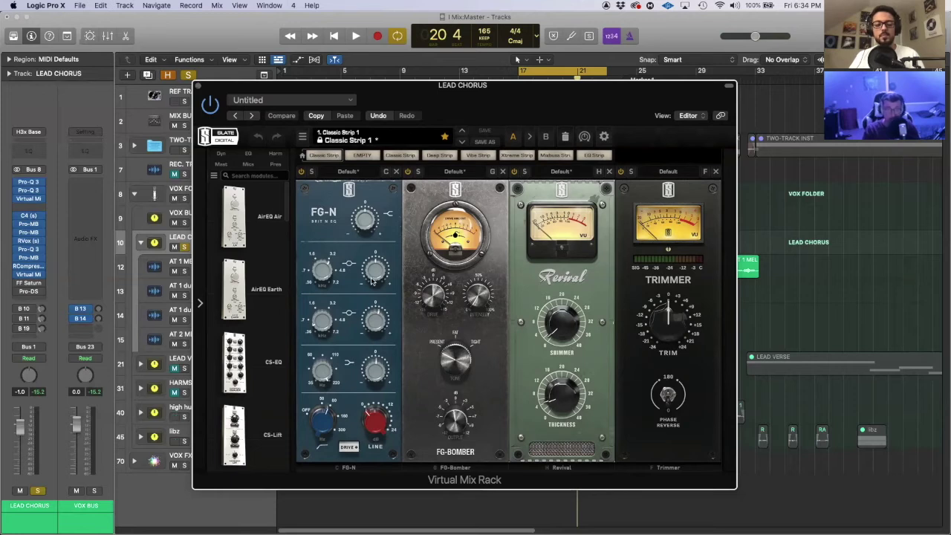
pyautogui.moveTo(330, 214); pyautogui.dragTo(421, 236)
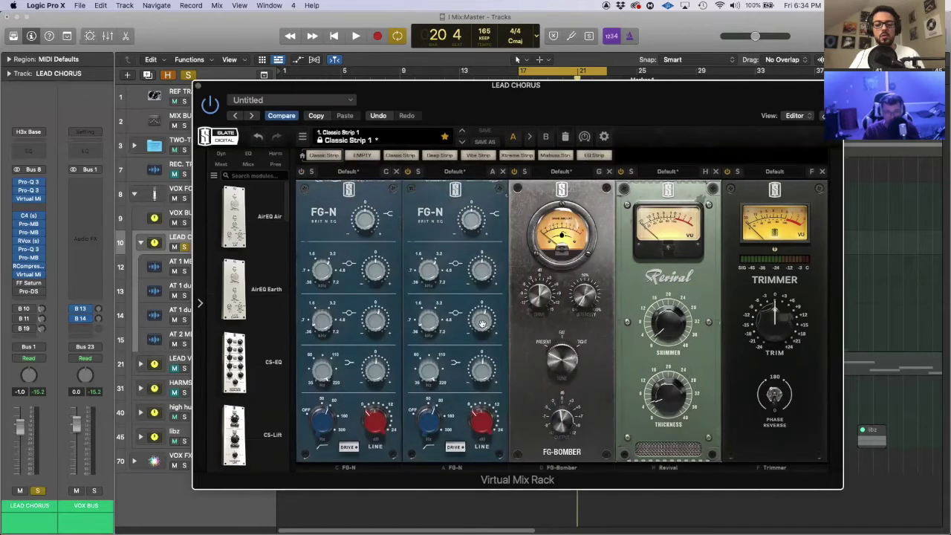
pyautogui.moveTo(423, 320)
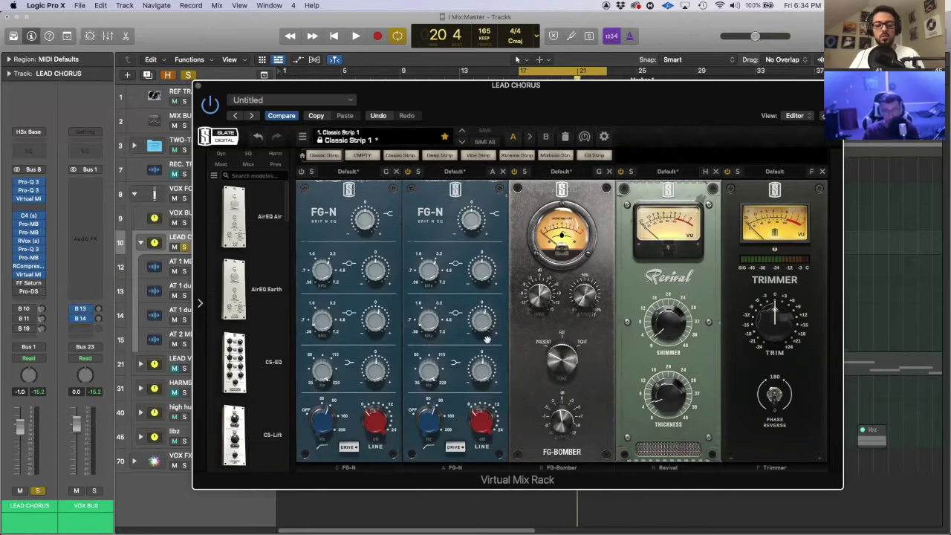
pyautogui.press('space')
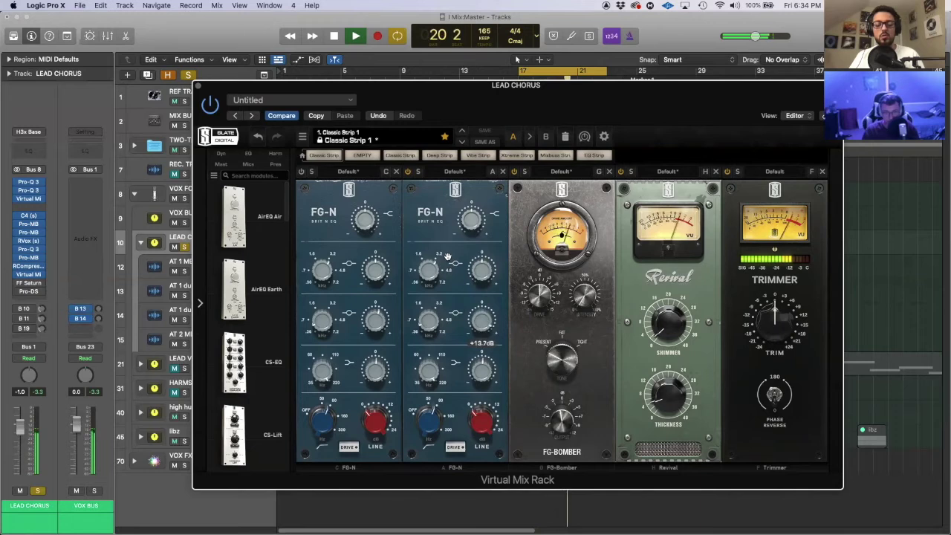
pyautogui.press('space')
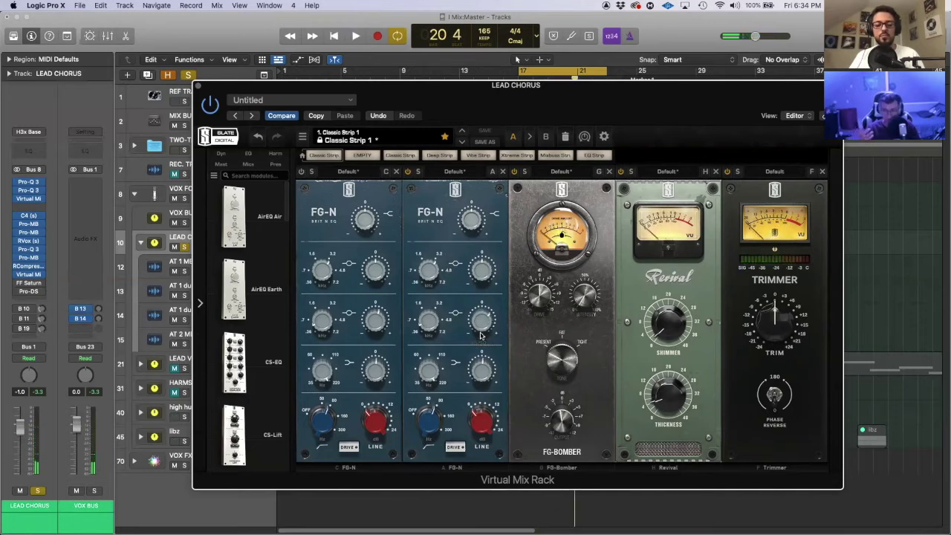
# Examine the copied FG-N's lower midrange gain, low-shelf gain and high-pass frequency controls.
pyautogui.moveTo(480, 335)
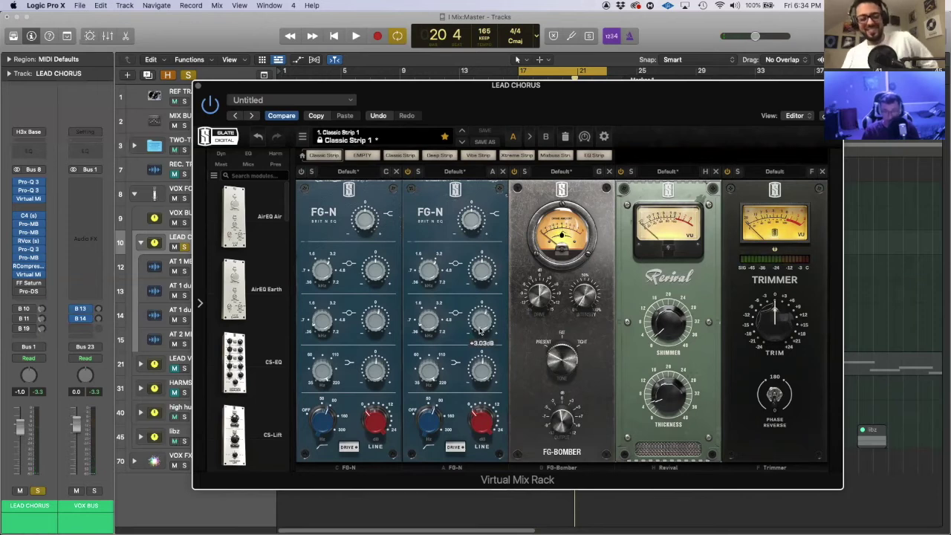
pyautogui.scroll(-4, 480, 335)
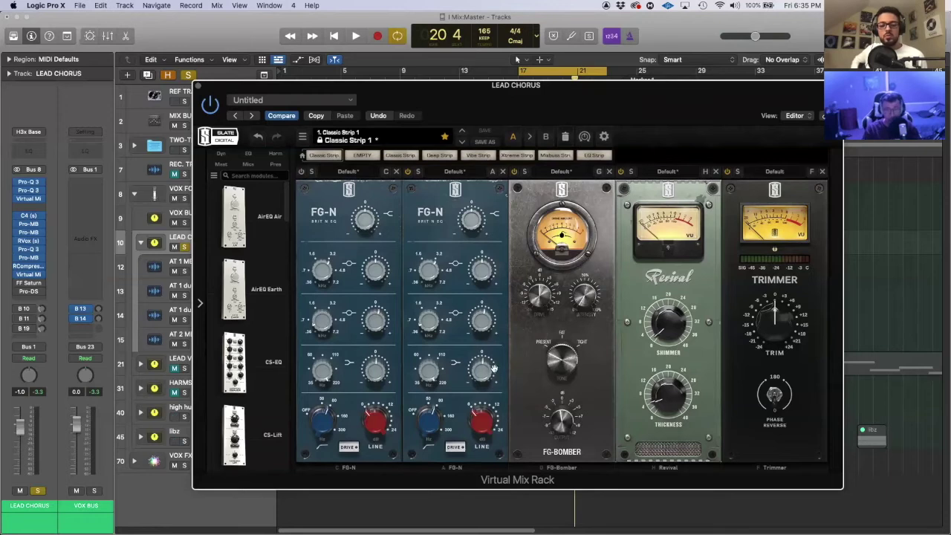
pyautogui.moveTo(422, 373)
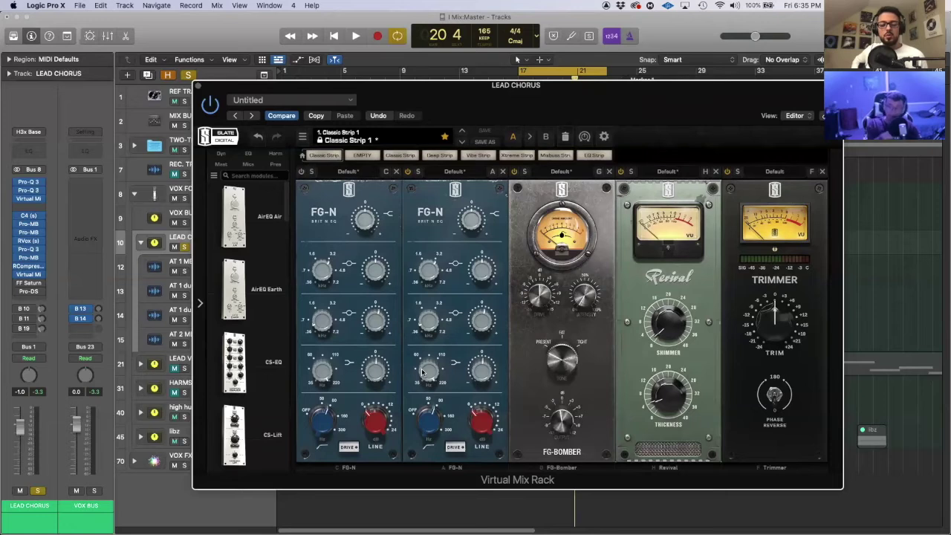
pyautogui.moveTo(479, 379)
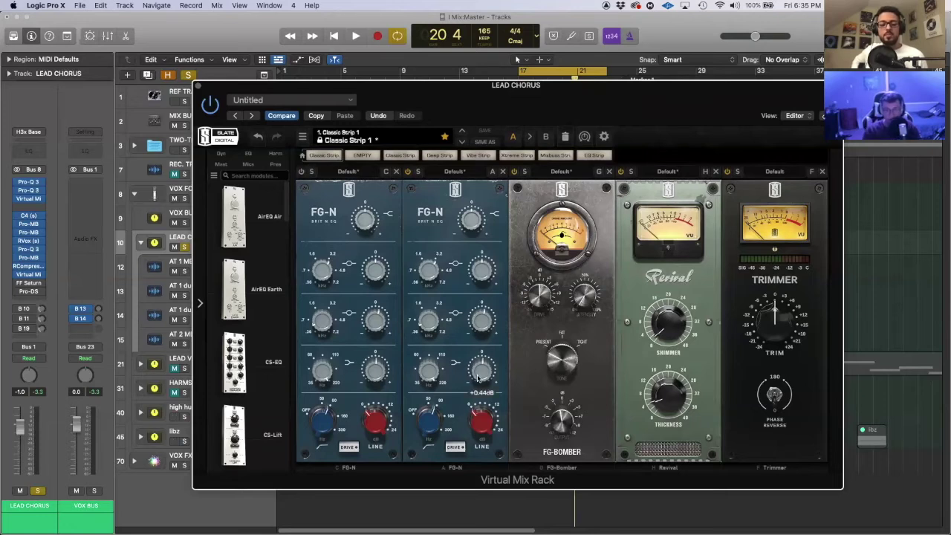
pyautogui.moveTo(426, 429)
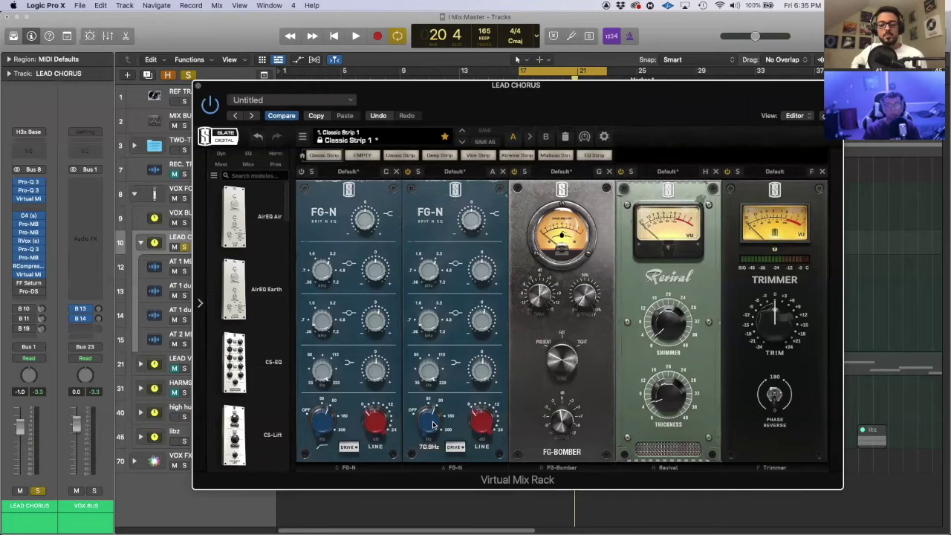
# Check the low-cut band in the first Pro-Q 3 on LEAD CHORUS and remove the copied FG-N module from the rack.
pyautogui.click(29, 183)
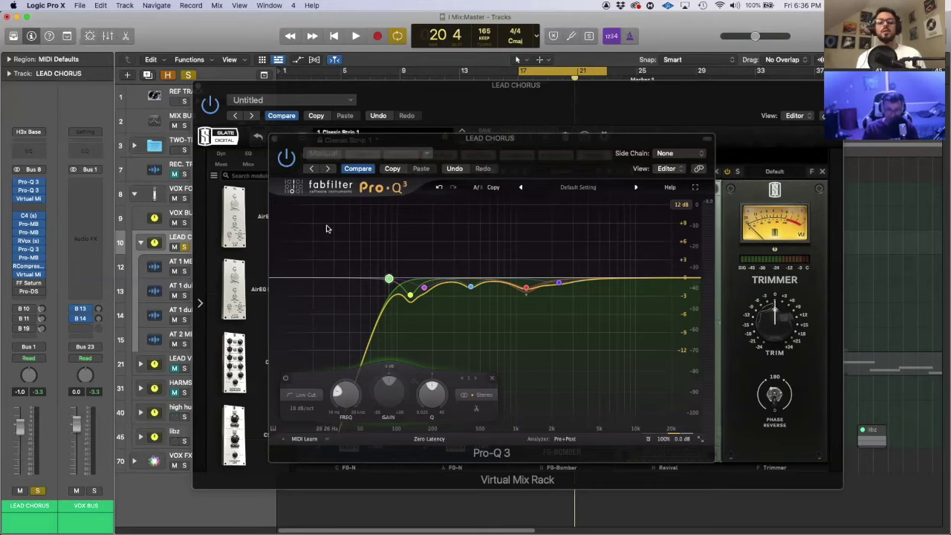
pyautogui.click(349, 237)
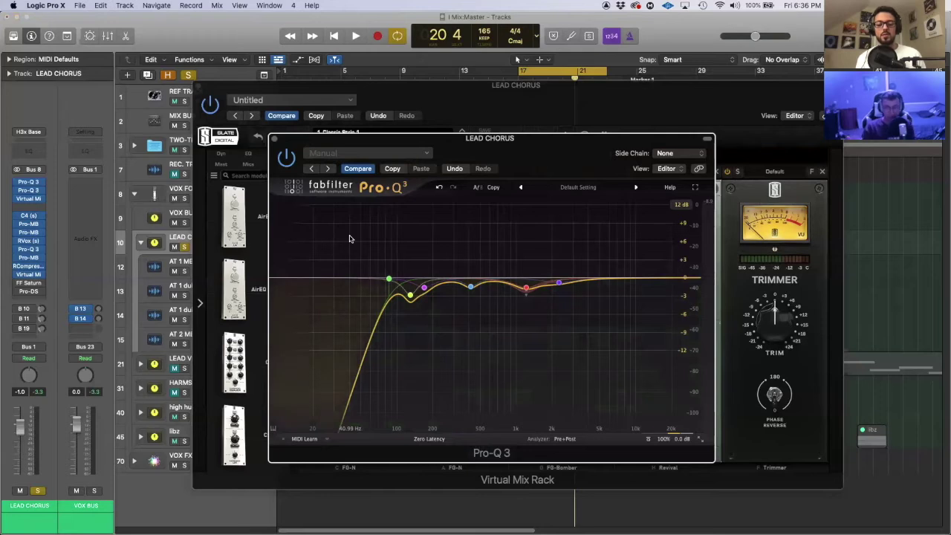
pyautogui.moveTo(387, 279)
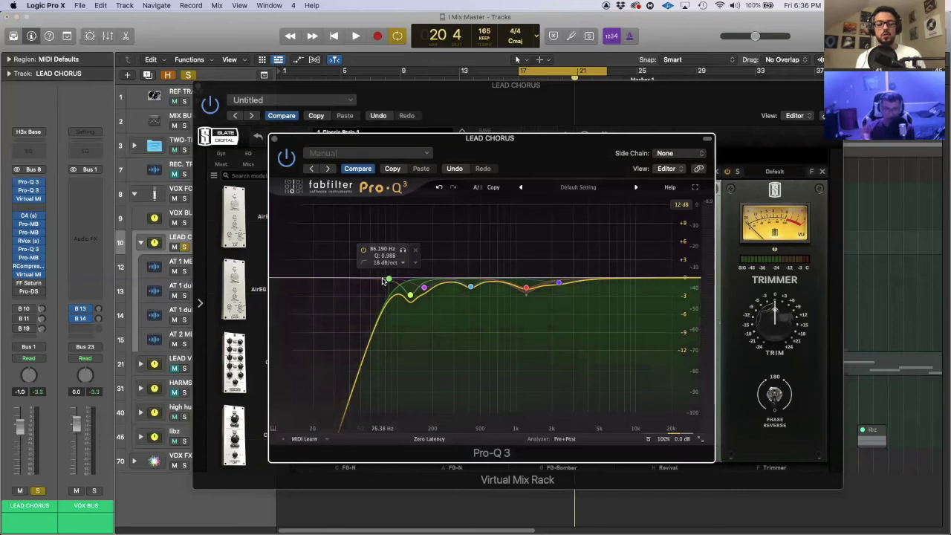
pyautogui.click(272, 138)
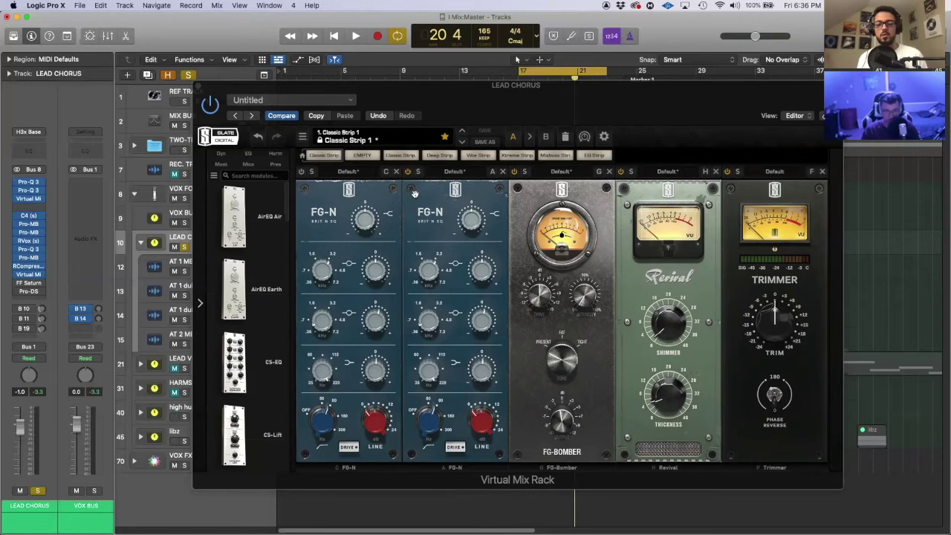
pyautogui.click(502, 172)
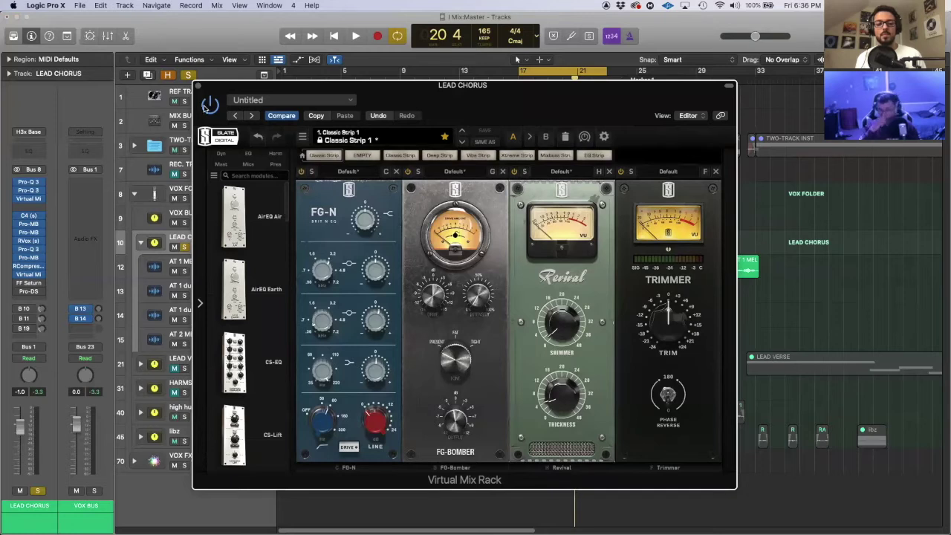
# Play the chorus with the Virtual Mix Rack bypassed and engaged for comparison, then stop playback and close the rack.
pyautogui.press('space')
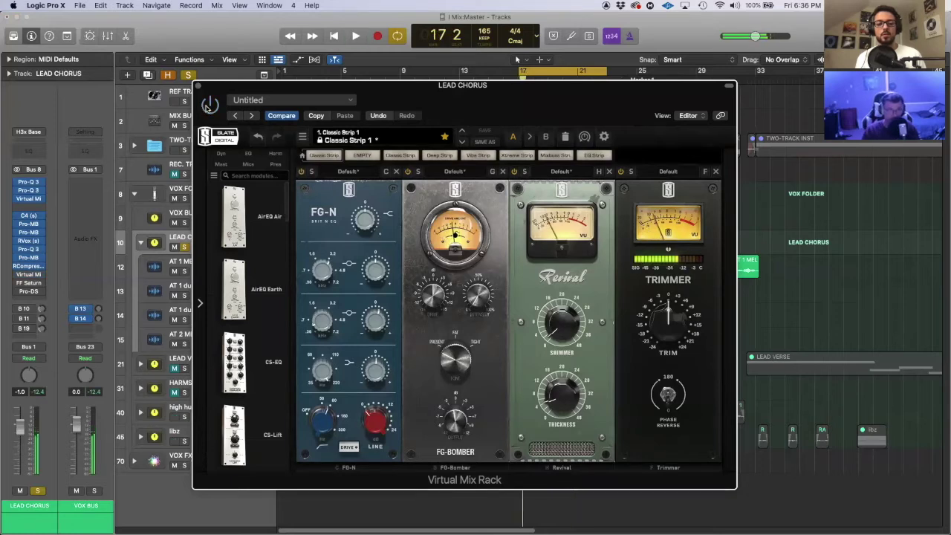
pyautogui.press('space')
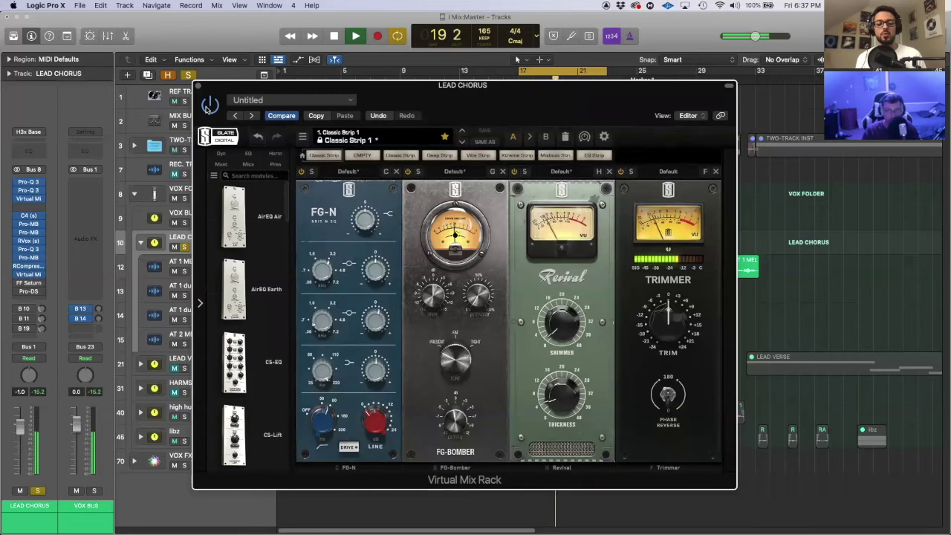
pyautogui.press('space')
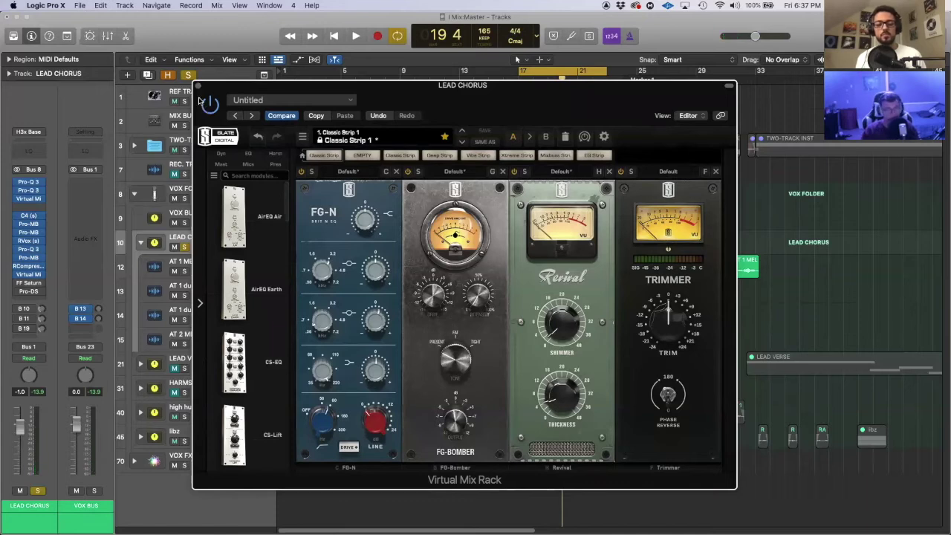
pyautogui.click(198, 88)
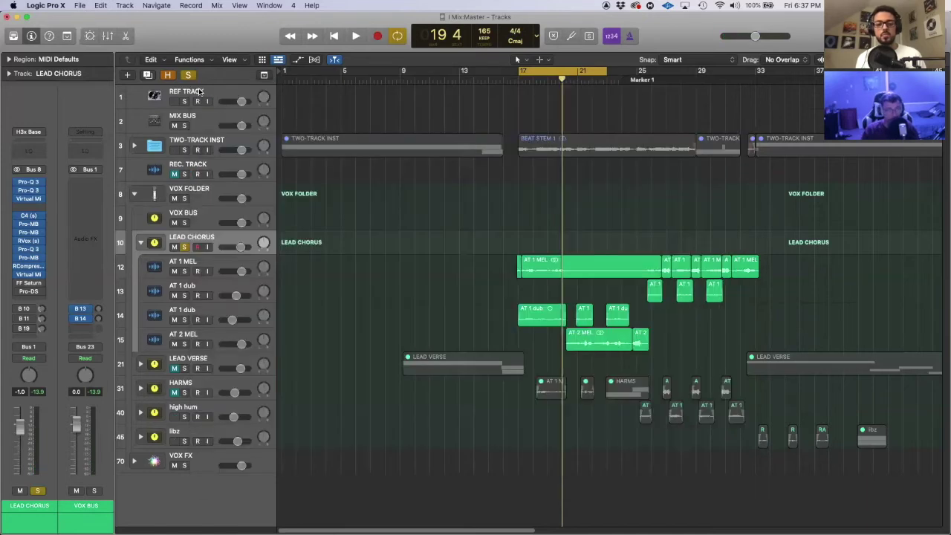
# Enable the FF Saturn and Pro-DS inserts on LEAD CHORUS, opening each one to view its settings.
pyautogui.click(28, 284)
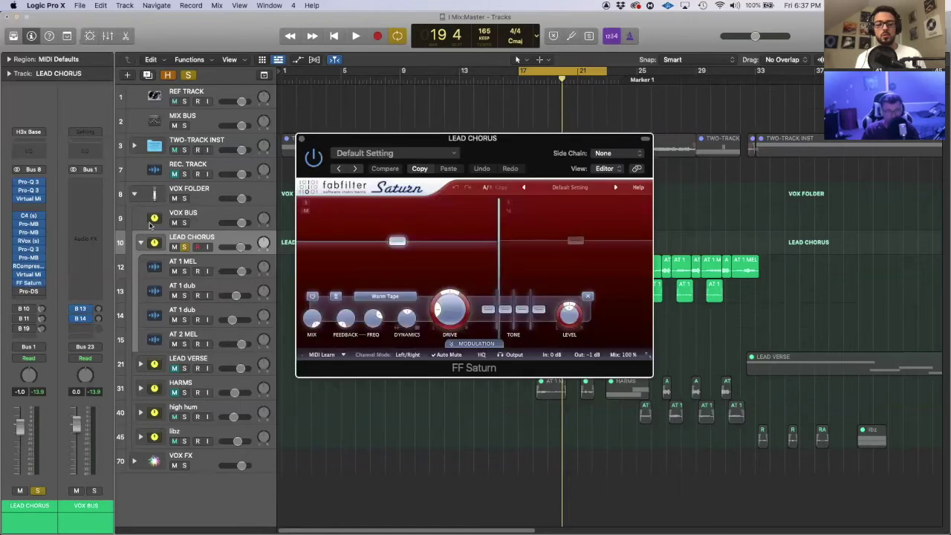
pyautogui.click(303, 140)
pyautogui.click(26, 292)
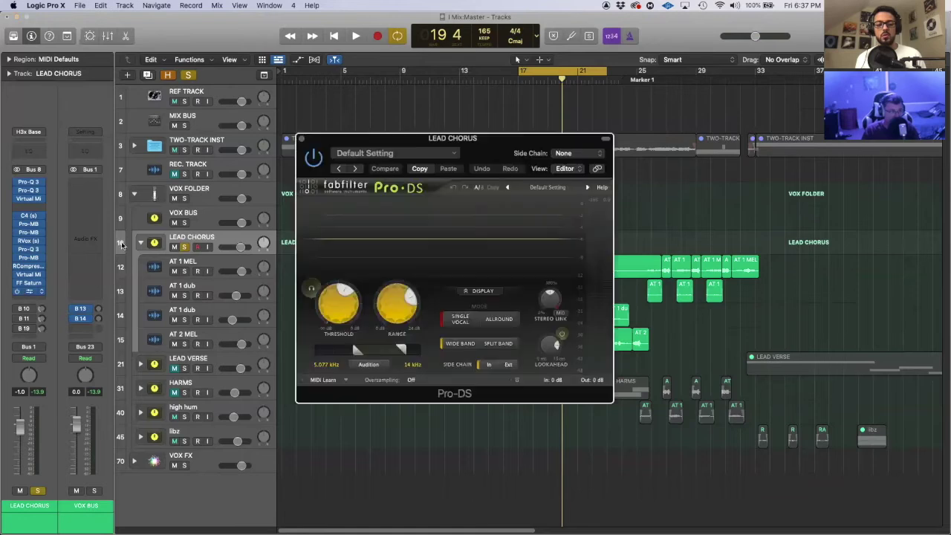
# Close Pro-DS and inspect the LEAD CHORUS sends, including the Bus 19 send to DOUBLER.
pyautogui.click(301, 139)
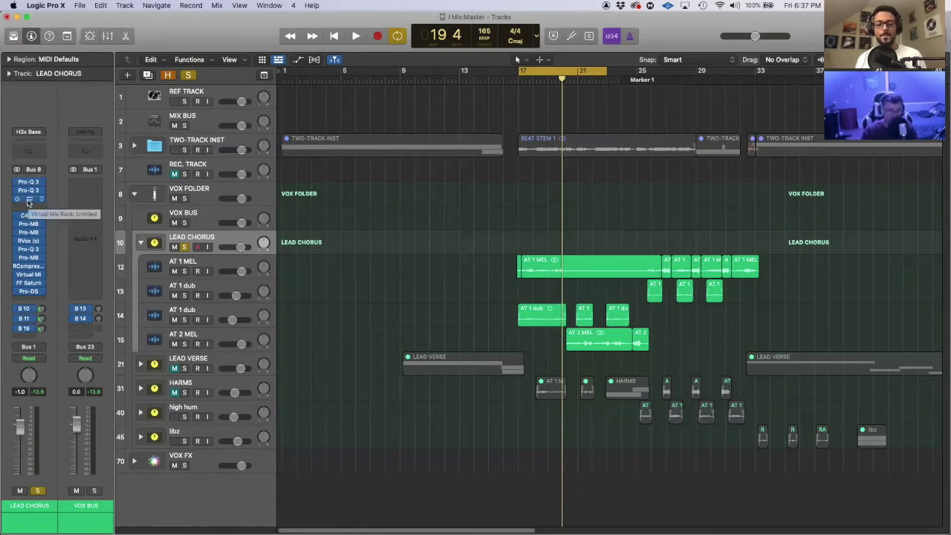
pyautogui.click(34, 311)
pyautogui.click(35, 306)
pyautogui.click(36, 306)
pyautogui.click(37, 296)
pyautogui.click(30, 328)
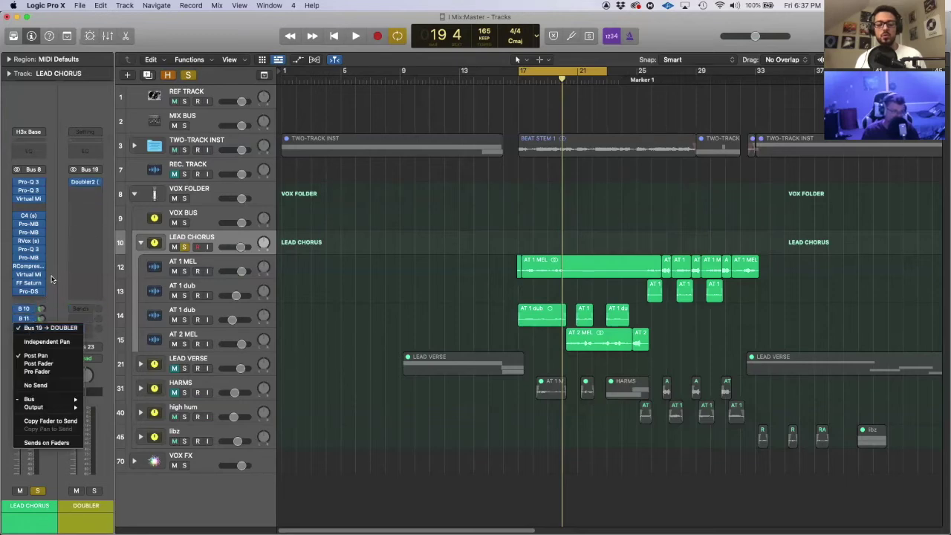
pyautogui.click(44, 328)
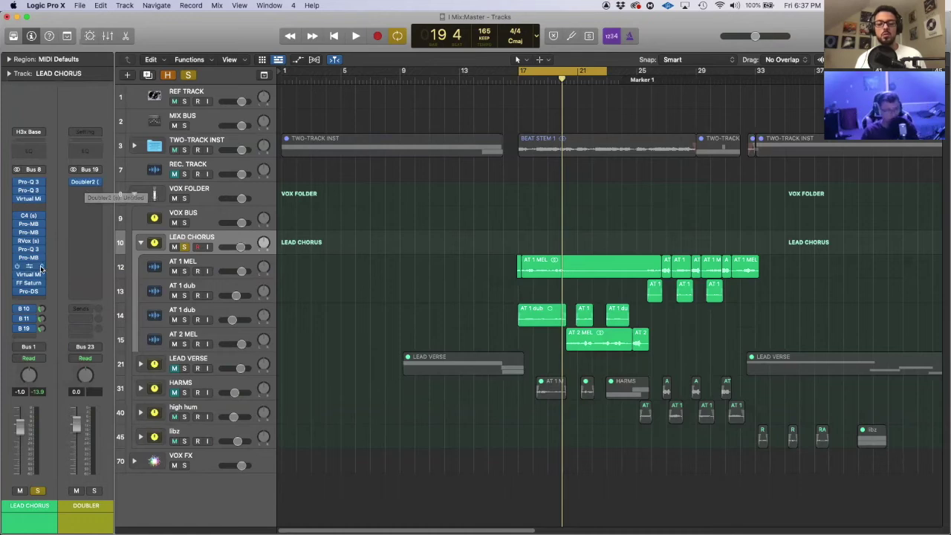
# Unsolo LEAD CHORUS and play the chorus with all its inserts and sends bypassed and again with them re-enabled.
pyautogui.click(37, 490)
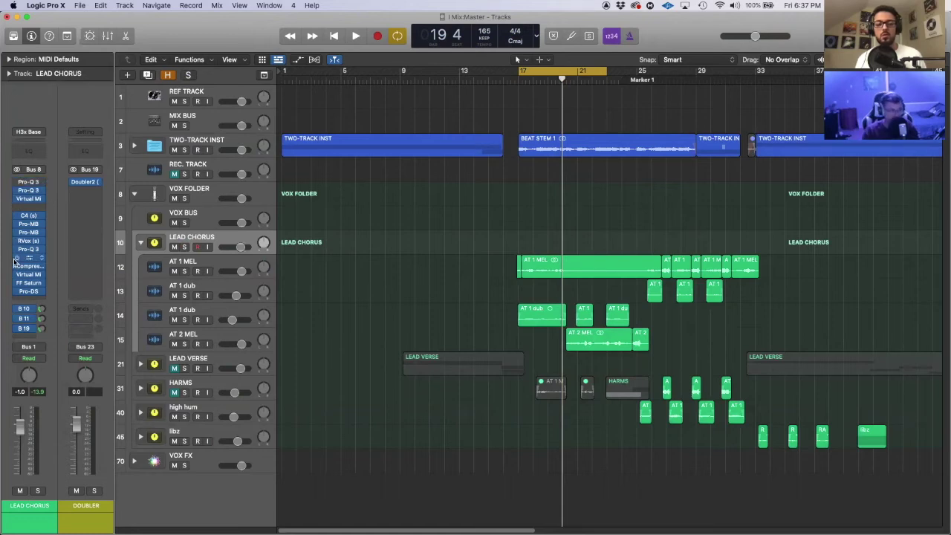
pyautogui.moveTo(16, 182); pyautogui.dragTo(19, 287)
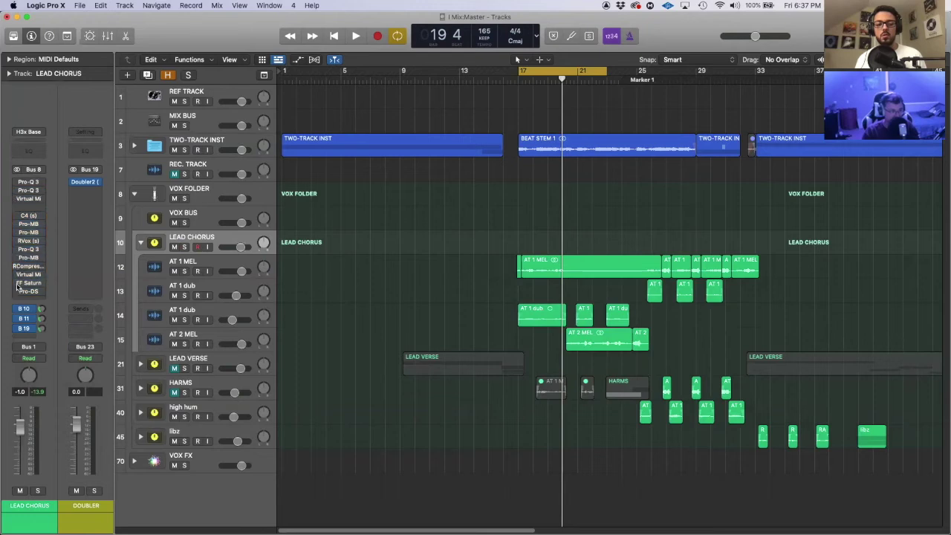
pyautogui.press('space')
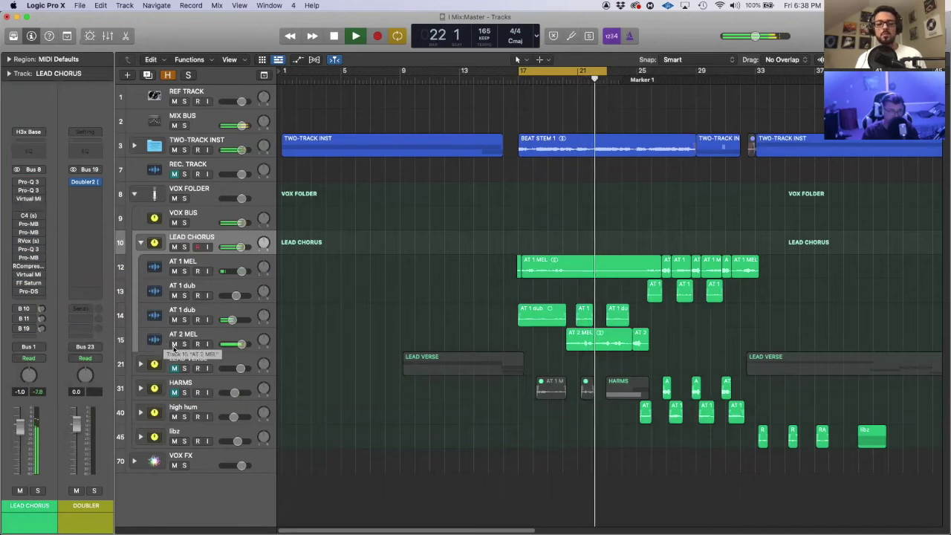
pyautogui.press('space')
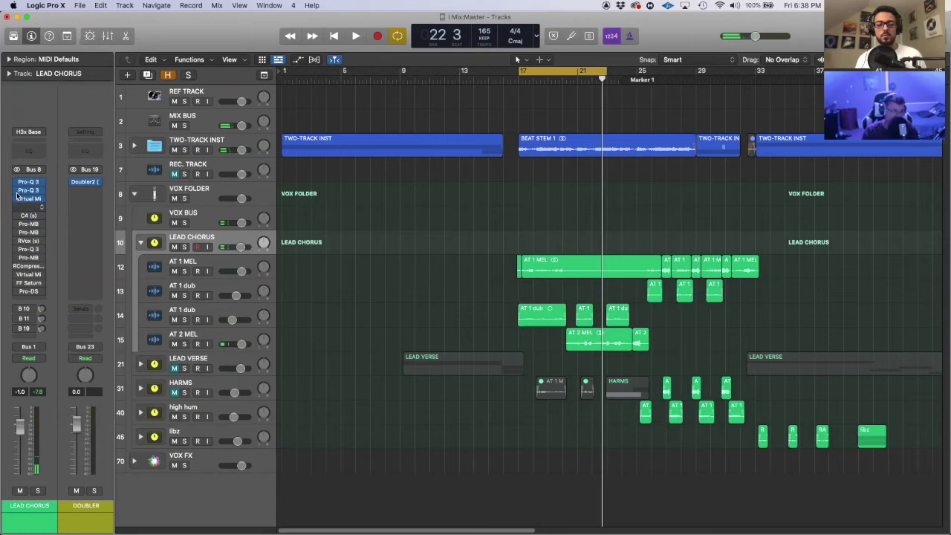
pyautogui.moveTo(17, 225); pyautogui.dragTo(18, 331)
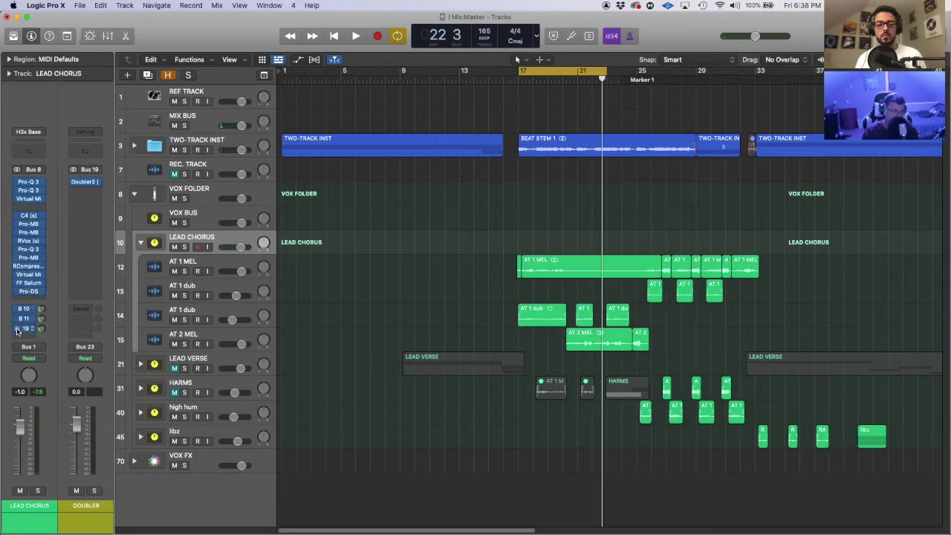
pyautogui.press('space')
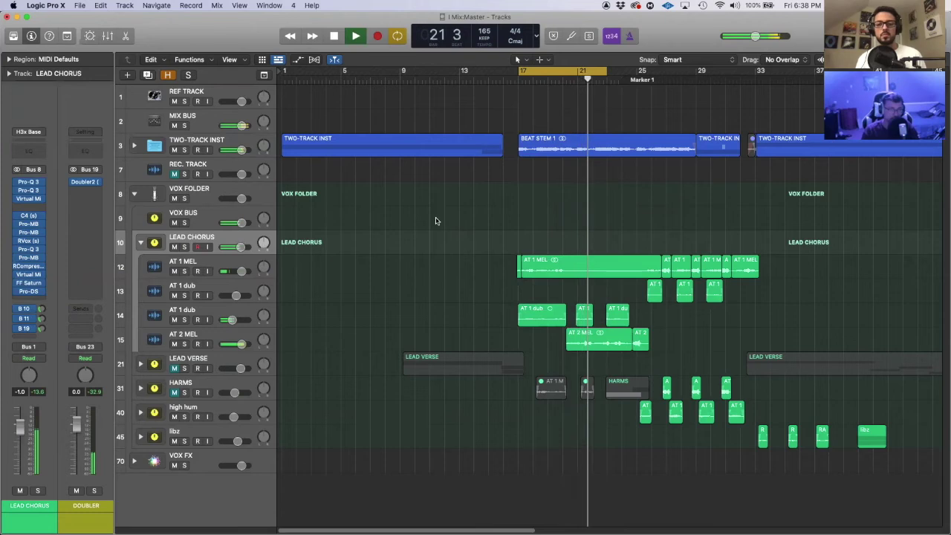
pyautogui.press('space')
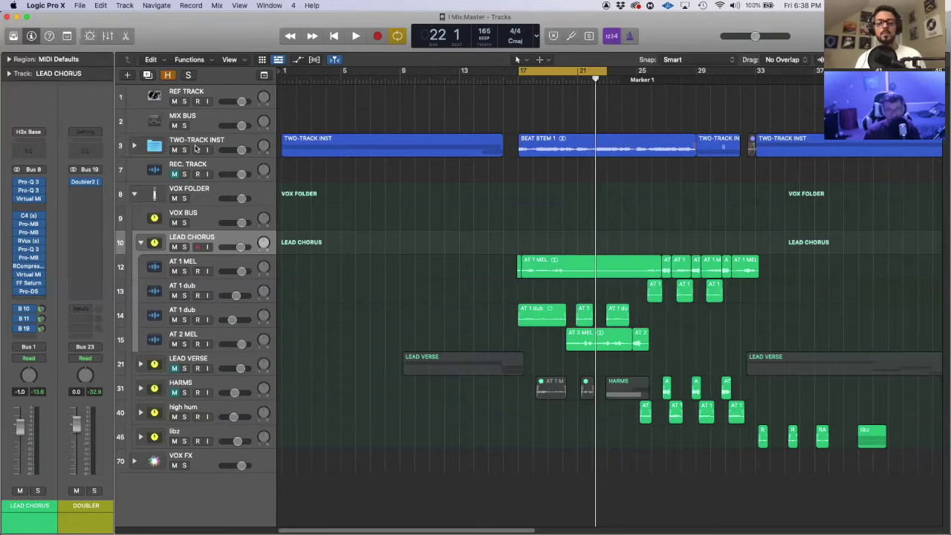
# Expand the TWO-TRACK INST folder, turn off cycle mode and select the BEAT STEM 1 on track 5.
pyautogui.click(133, 146)
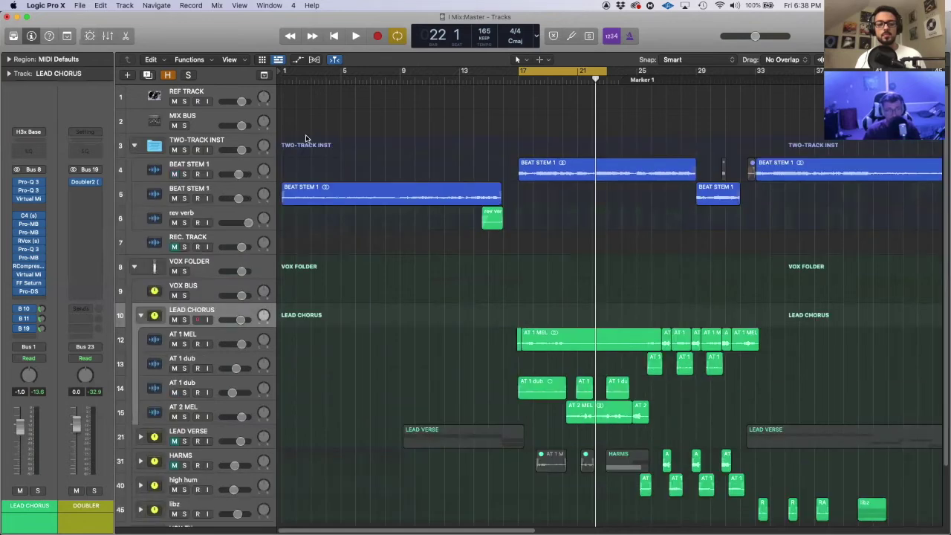
pyautogui.press('c')
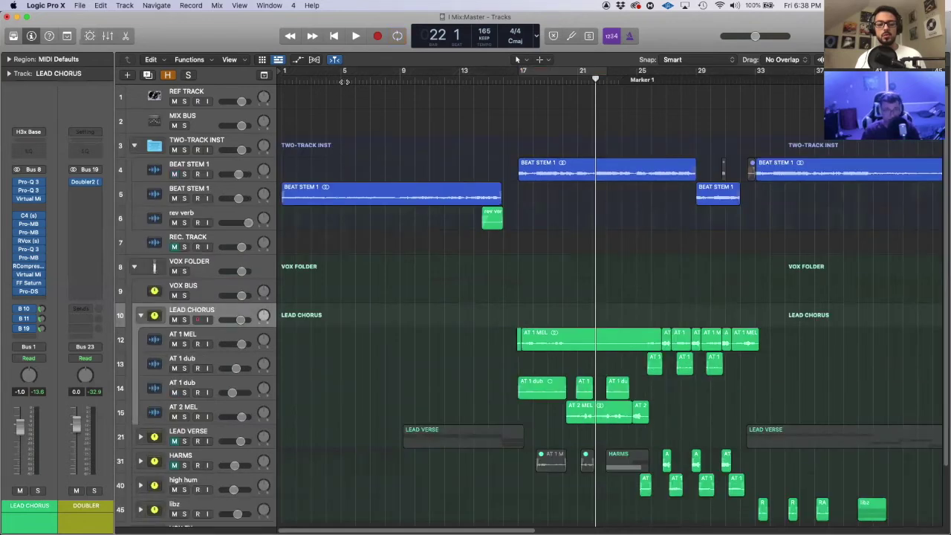
pyautogui.click(228, 187)
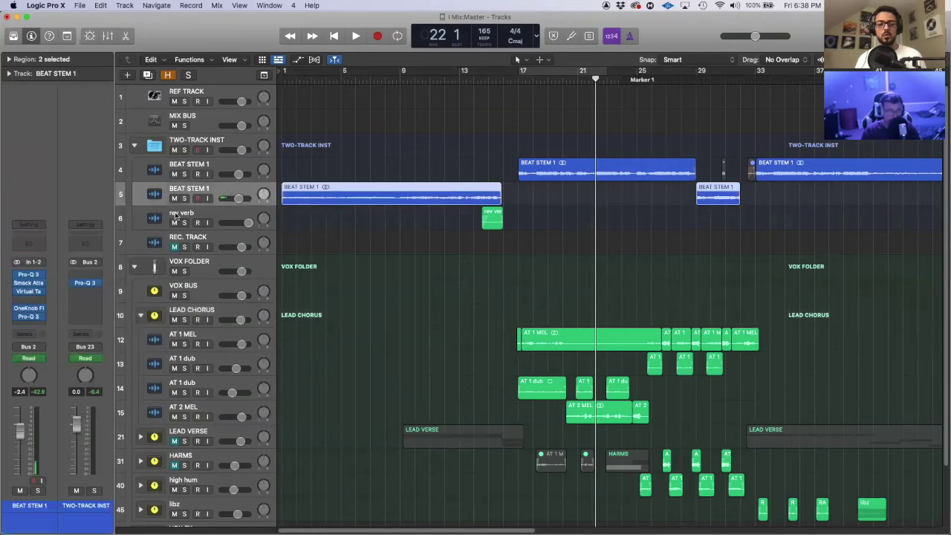
# Open the last Pro-Q 3 on the selected BEAT STEM 1 and check its Phone preset in the preset list.
pyautogui.click(31, 318)
pyautogui.moveTo(491, 156); pyautogui.dragTo(461, 232)
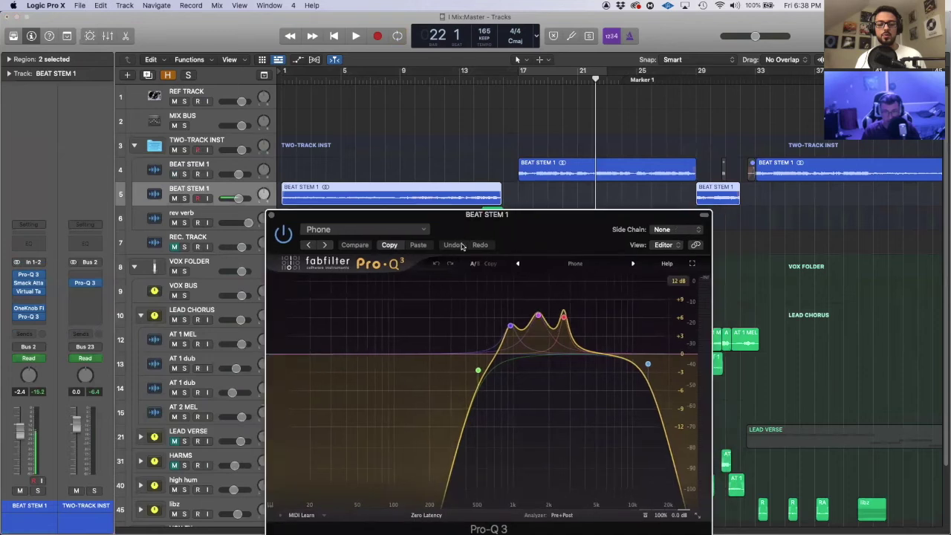
pyautogui.click(574, 264)
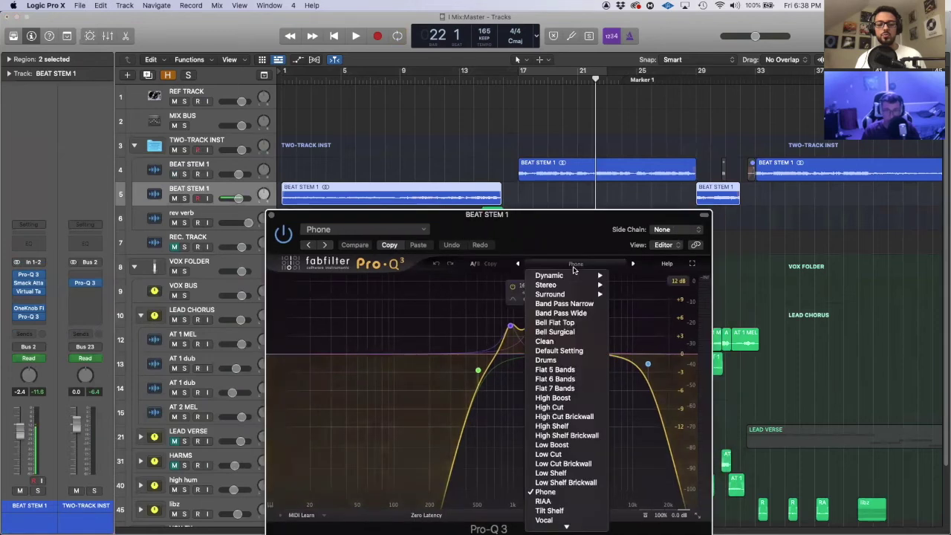
pyautogui.click(546, 500)
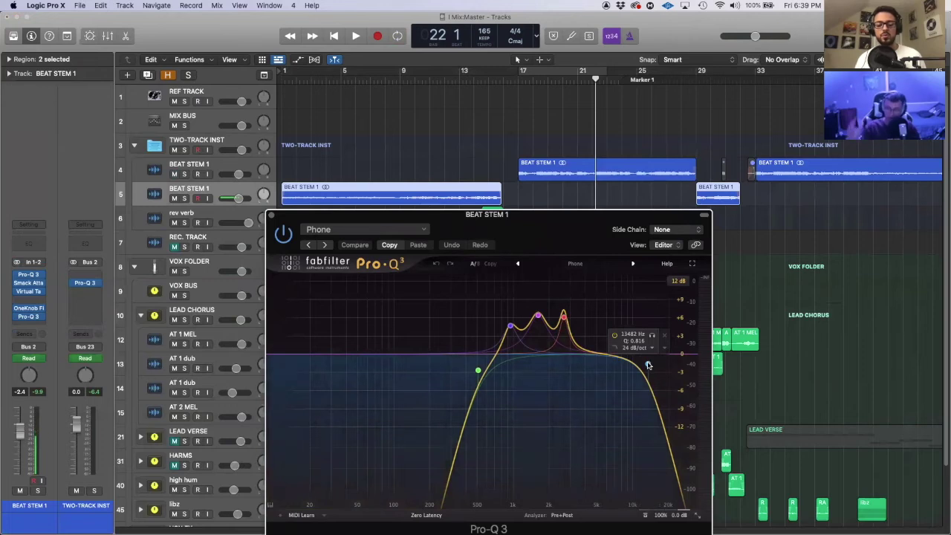
pyautogui.moveTo(520, 251); pyautogui.dragTo(632, 234)
# Solo the track 5 BEAT STEM 1 and play the intro from about bar 3 to hear the Phone EQ.
pyautogui.click(323, 82)
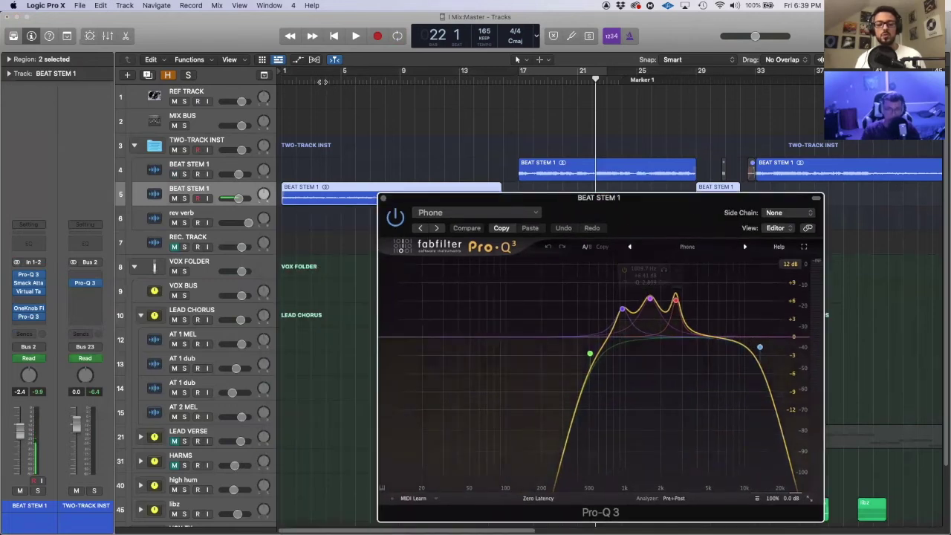
pyautogui.press('space')
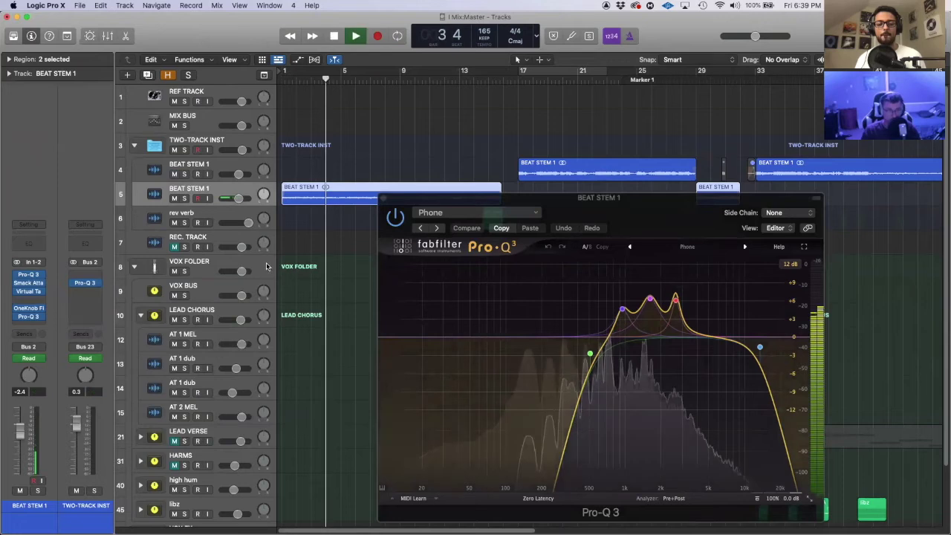
pyautogui.press('s')
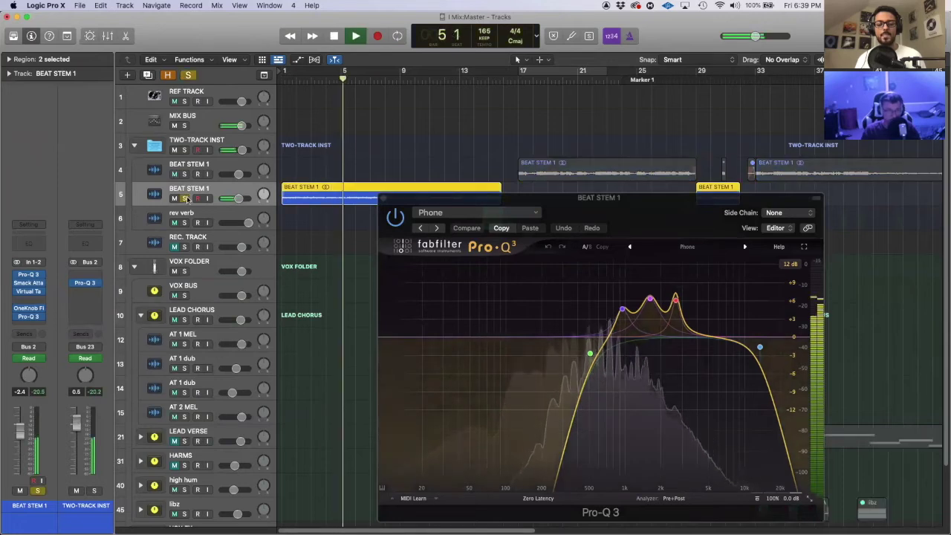
pyautogui.click(560, 201)
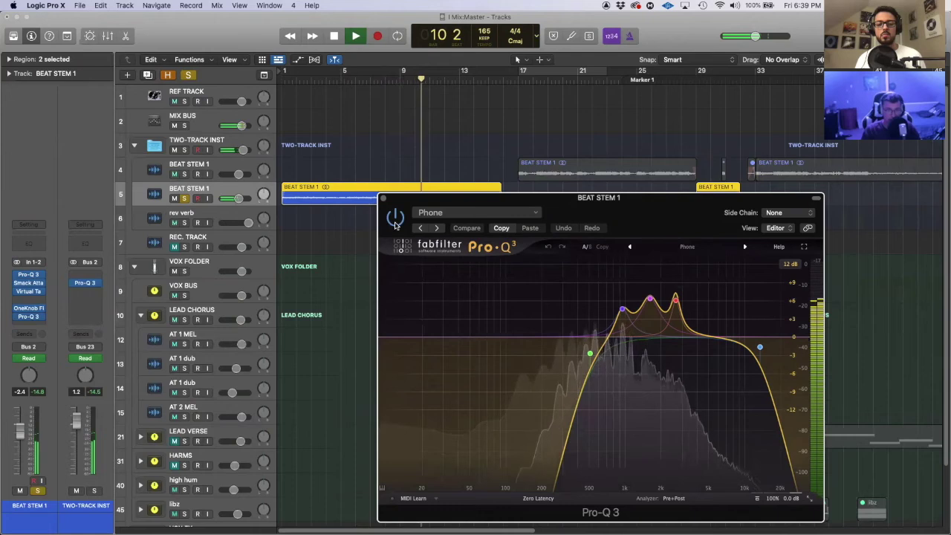
pyautogui.press('space')
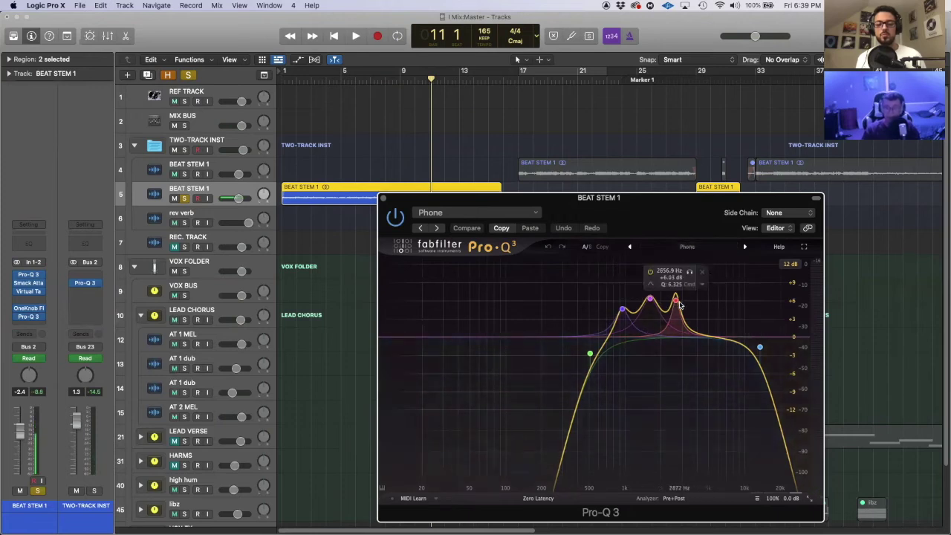
# Audition the 2856.9 Hz and 1609.7 Hz Pro-Q 3 bands in isolation during intro playback, and stop playback.
pyautogui.press('space')
pyautogui.click(689, 272)
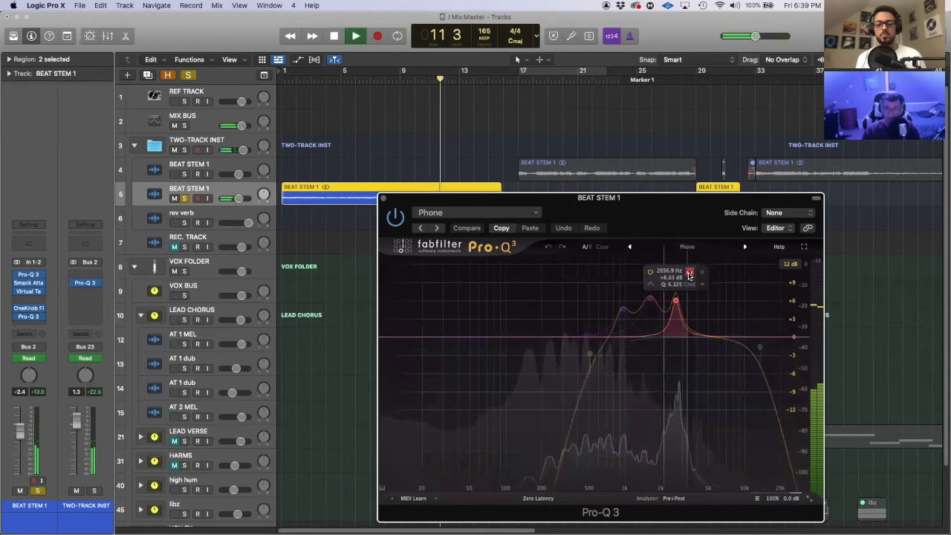
pyautogui.press('space')
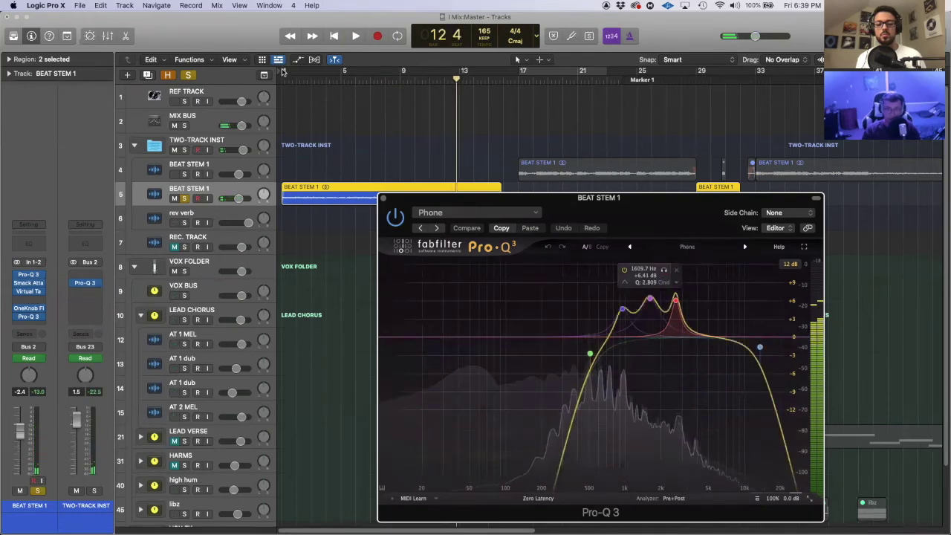
pyautogui.click(313, 78)
pyautogui.press('space')
pyautogui.click(663, 270)
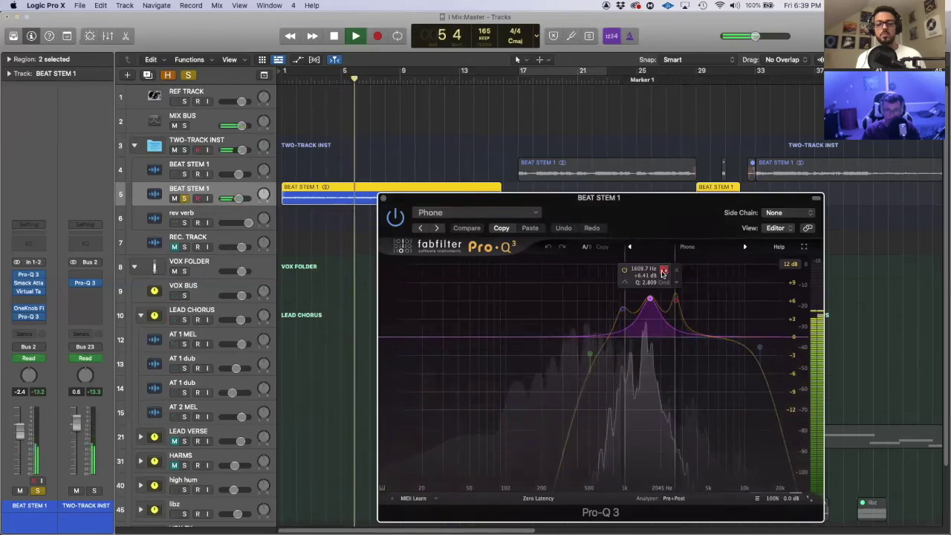
pyautogui.press('space')
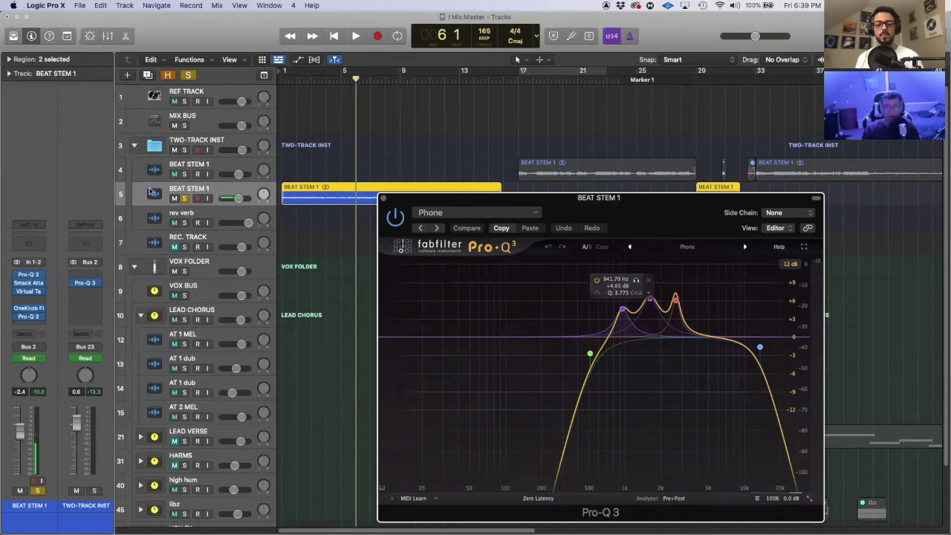
# Unsolo the track 5 BEAT STEM 1 and close its Pro-Q 3 window.
pyautogui.click(183, 199)
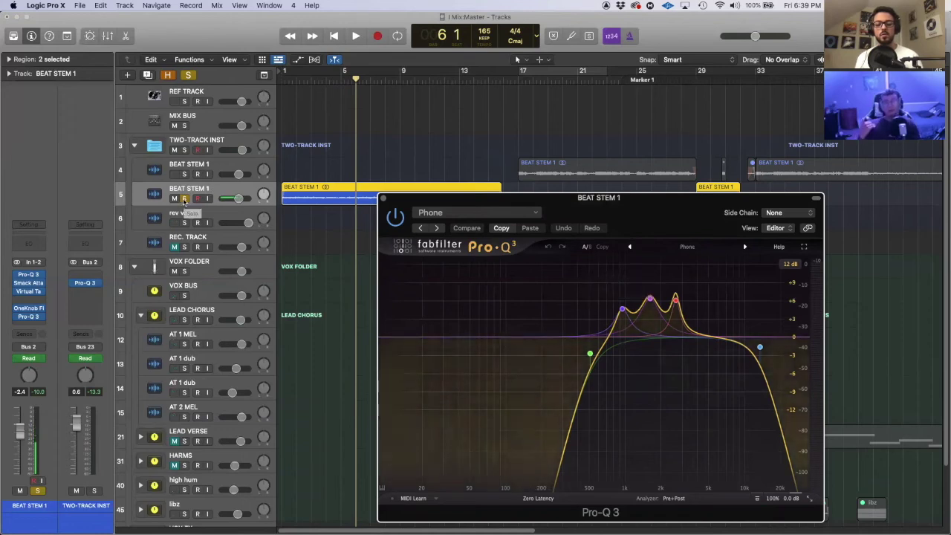
pyautogui.click(183, 199)
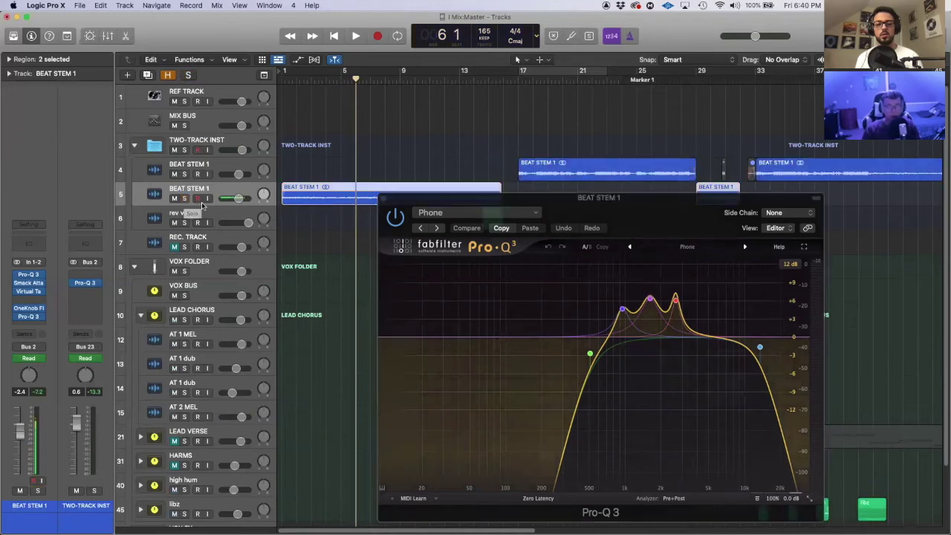
pyautogui.click(382, 199)
pyautogui.click(362, 251)
pyautogui.scroll(-3, 228, 386)
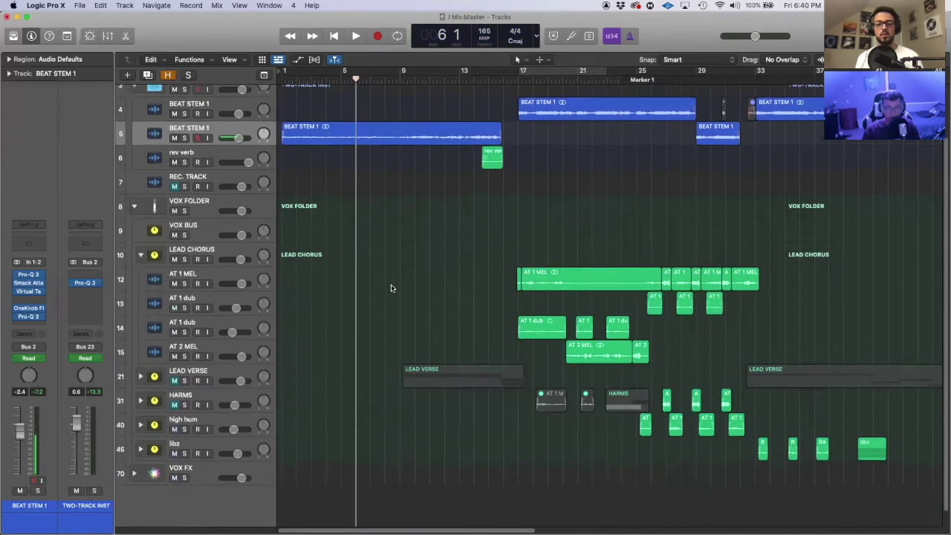
# Unmute the LEAD VERSE track and start playback from bar 9.
pyautogui.click(169, 372)
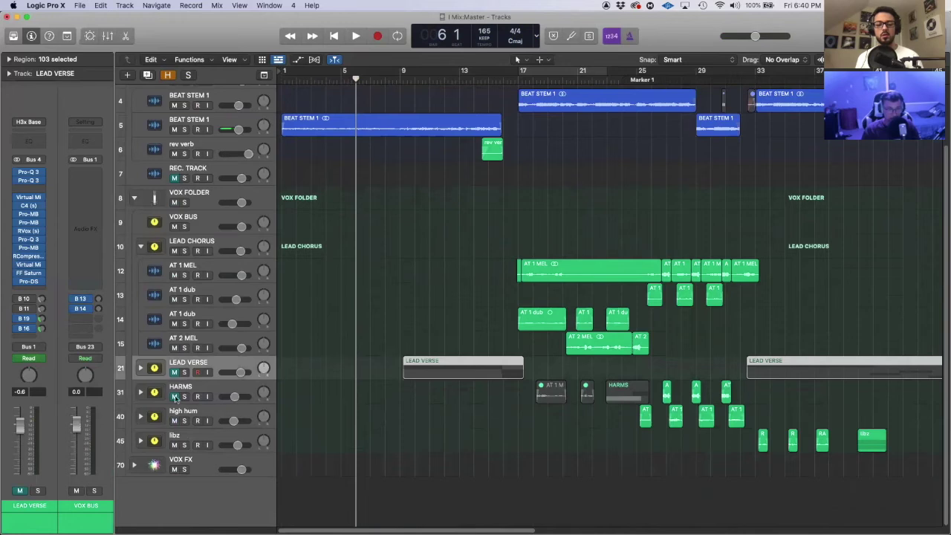
pyautogui.click(175, 372)
pyautogui.click(402, 77)
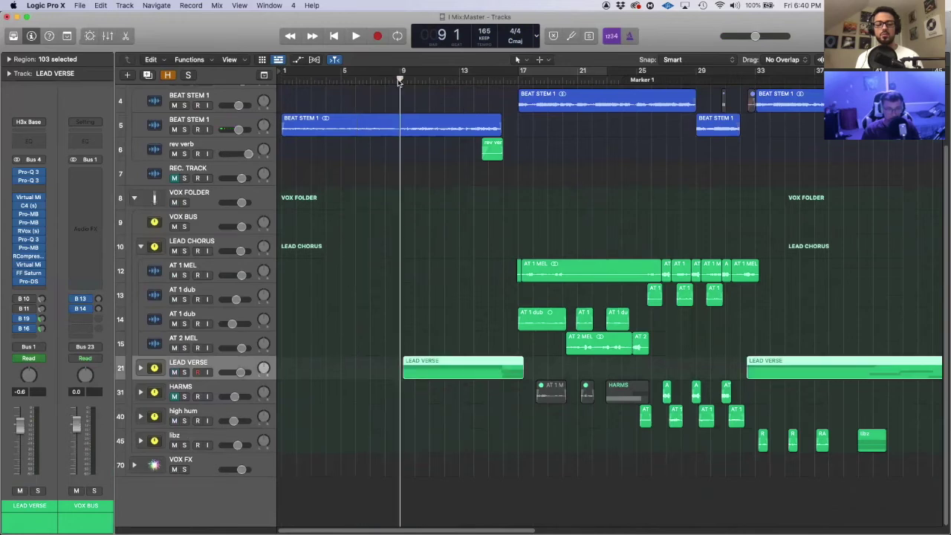
pyautogui.press('space')
# Expand the LEAD VERSE folder and solo the INTRO RAP track.
pyautogui.click(141, 369)
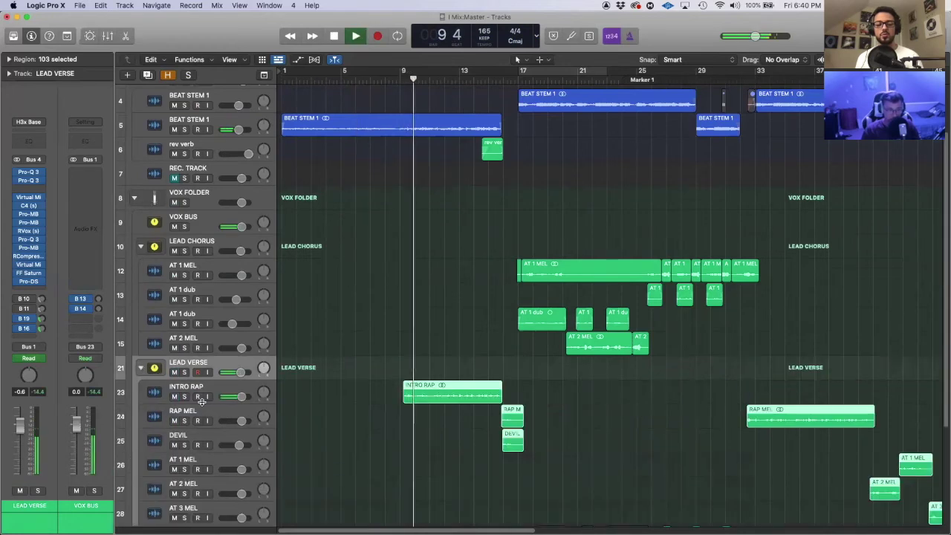
pyautogui.click(186, 392)
pyautogui.press('s')
# Open the Pro-Q 3 on INTRO RAP, examine its Phone EQ bands and high-cut filter, and close the plug-in.
pyautogui.click(28, 180)
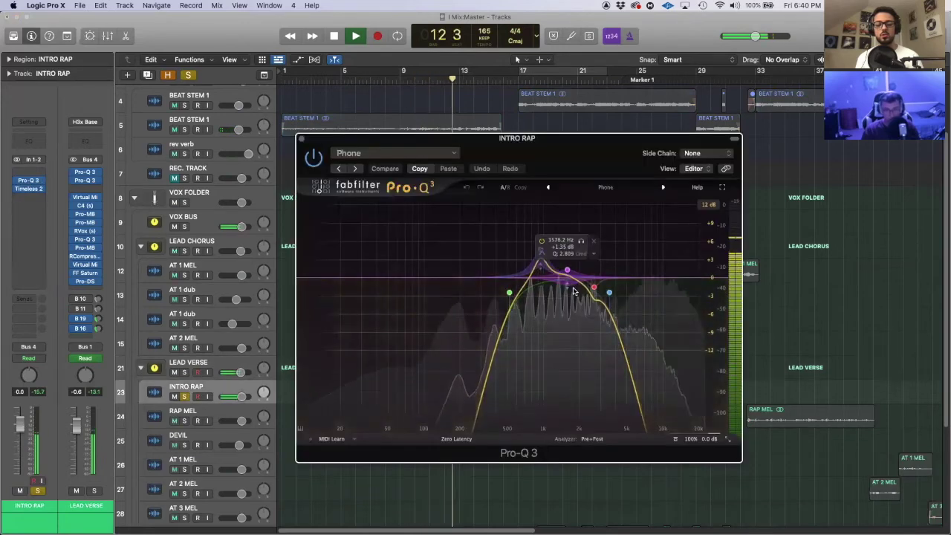
pyautogui.moveTo(540, 275); pyautogui.dragTo(540, 262)
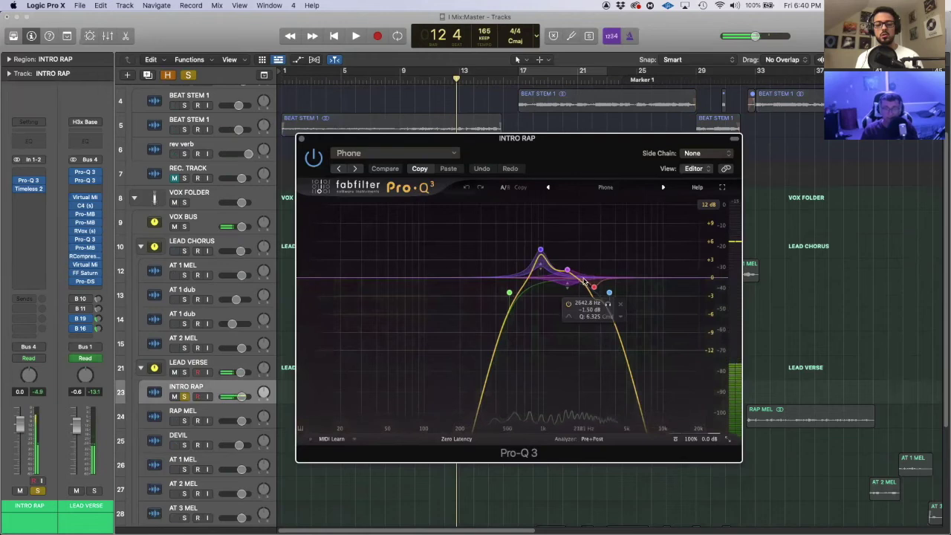
pyautogui.click(568, 268)
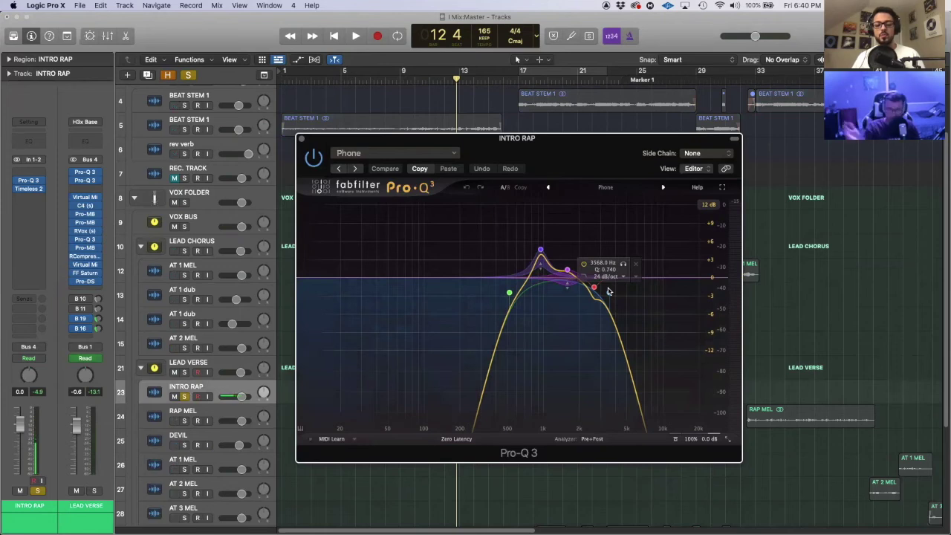
pyautogui.click(300, 140)
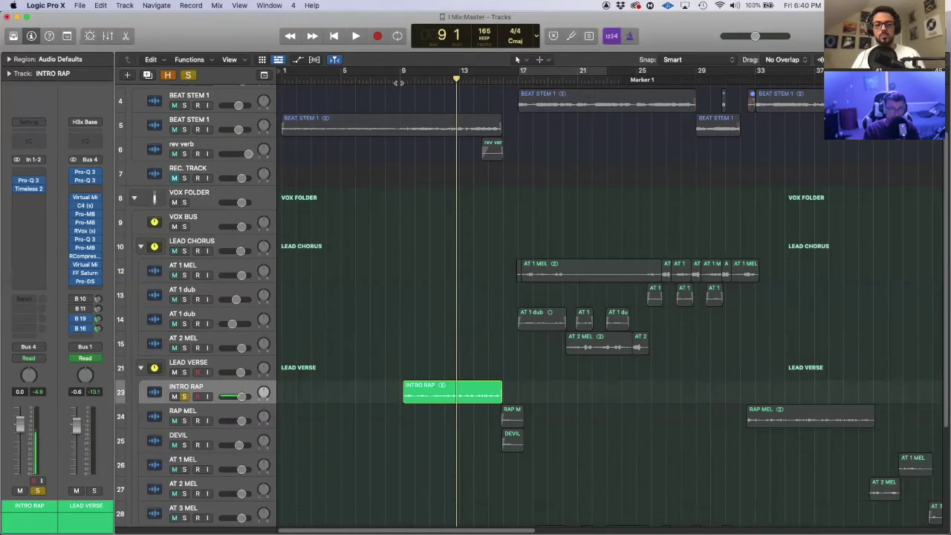
# Play the soloed INTRO RAP vocal from bar 9, stop playback around bar 13 and unsolo the track.
pyautogui.press('space')
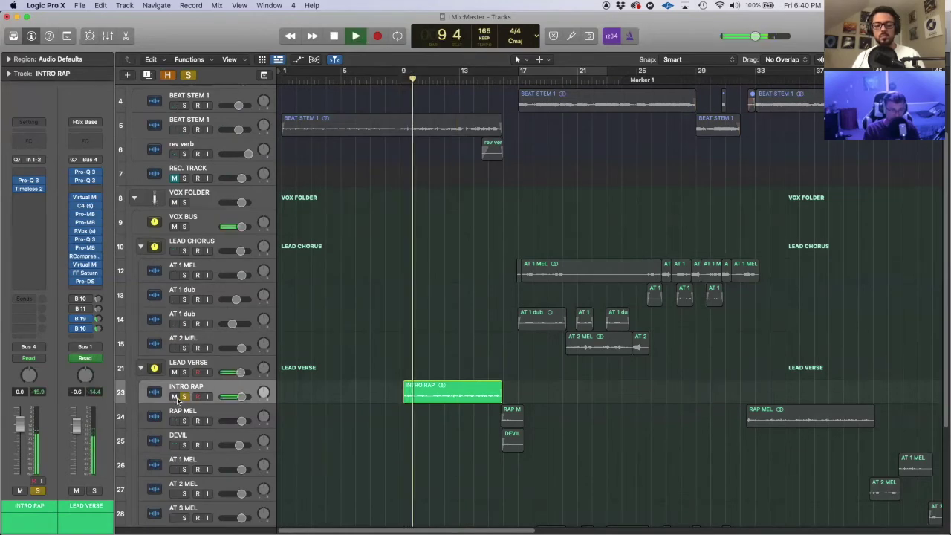
pyautogui.press('space')
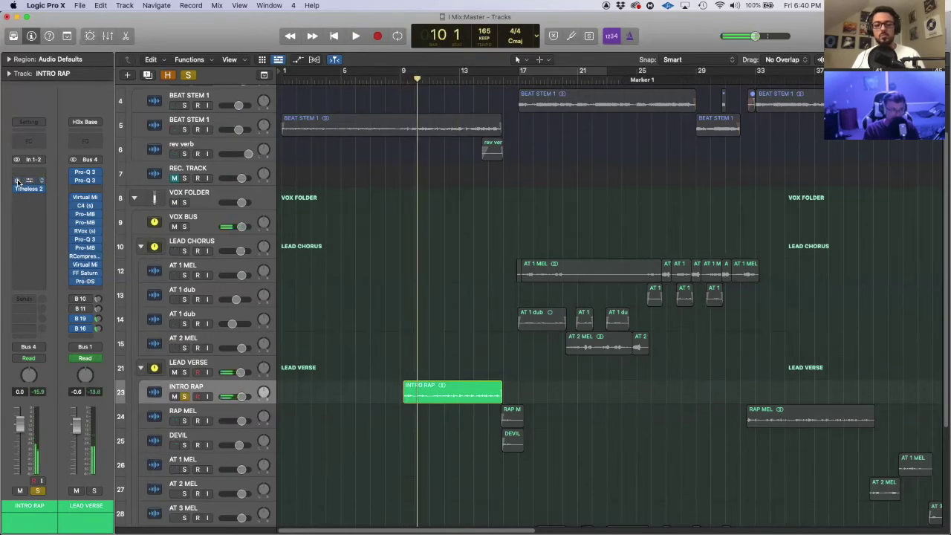
pyautogui.press('space')
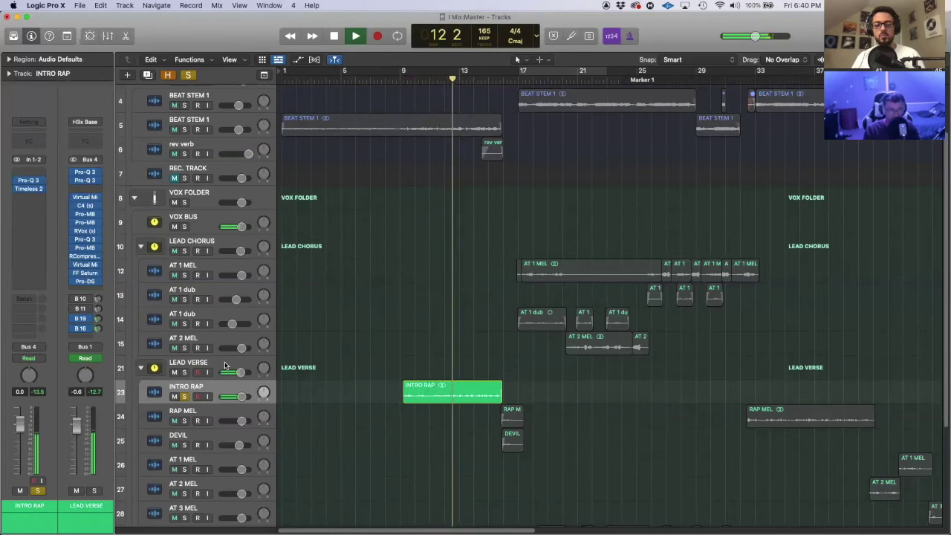
pyautogui.press('space')
pyautogui.press('s')
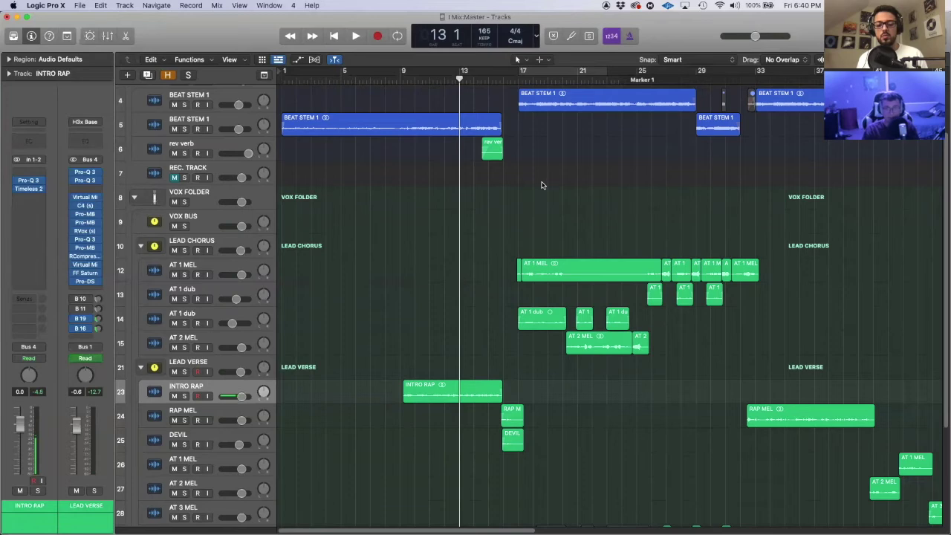
# Examine the rev verb region on track 6 up close, then clear the region selection.
pyautogui.scroll(2, 543, 186)
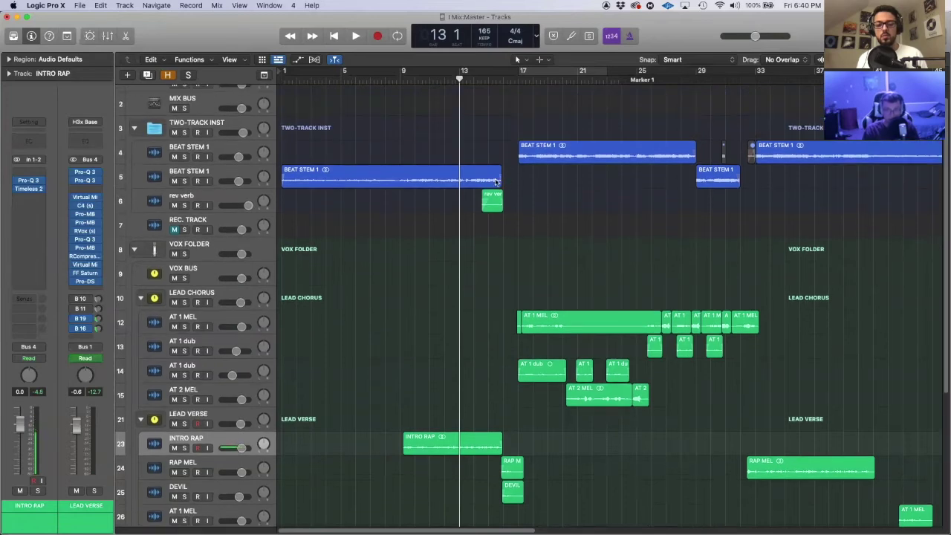
pyautogui.click(484, 201)
pyautogui.scroll(5, 486, 233)
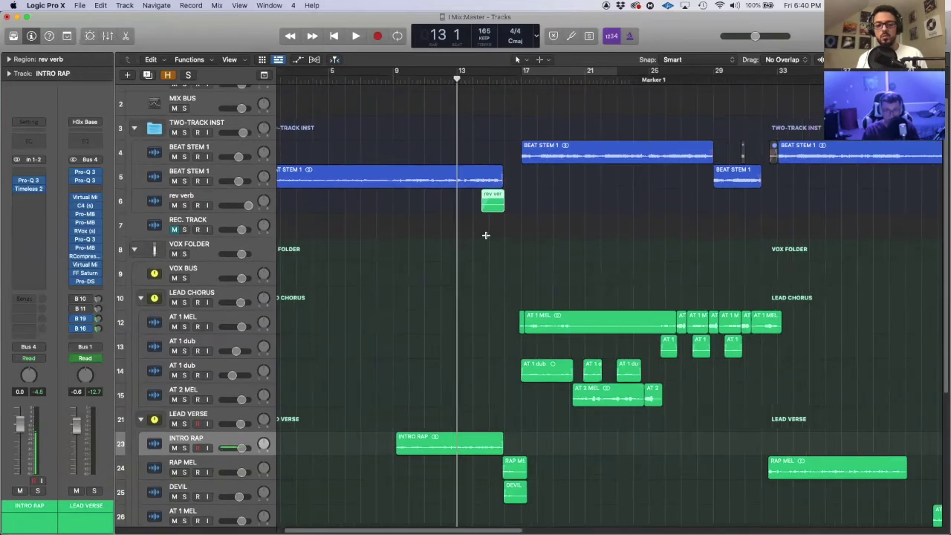
pyautogui.scroll(3, 497, 226)
pyautogui.click(531, 256)
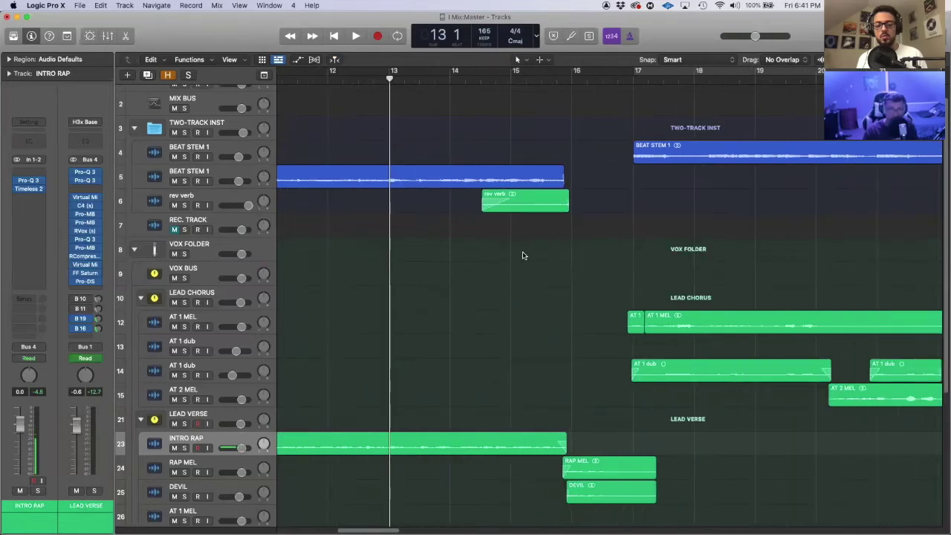
# Save the project and play the transition from the intro at bar 13 into the chorus, stopping at bar 18.
pyautogui.press('super+Left')
pyautogui.press('super+Left')
pyautogui.hscroll(-3, 372, 292)
pyautogui.press('super+s')
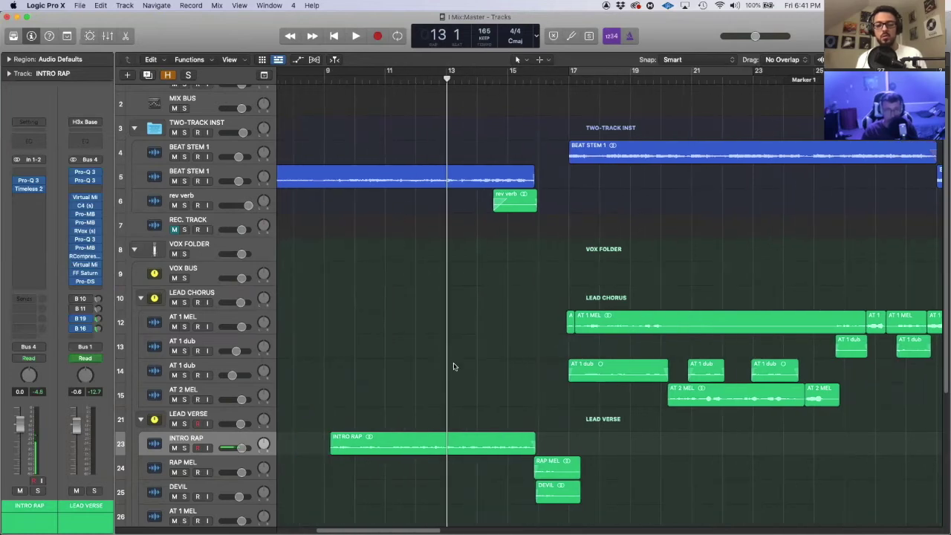
pyautogui.press('space')
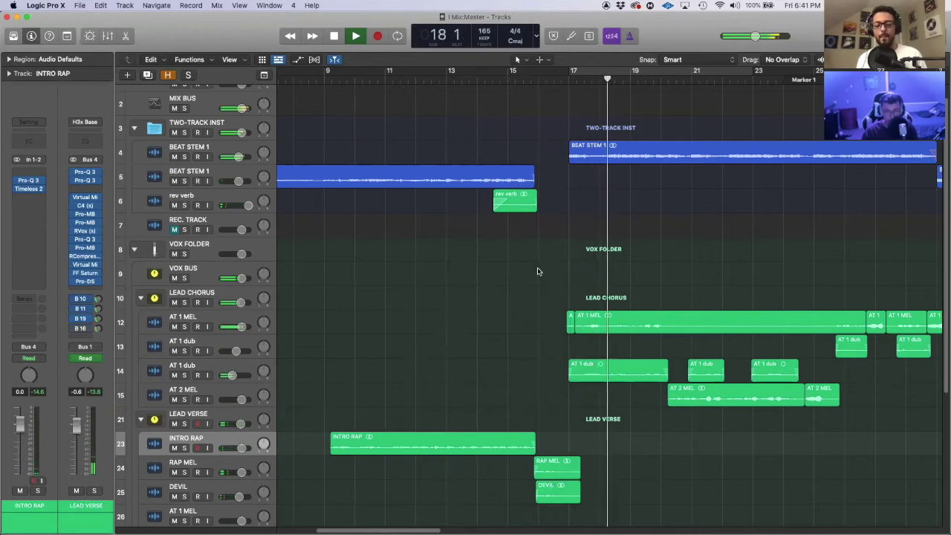
pyautogui.press('space')
# Select the DEVIL and RAP MEL regions at the end of the intro and show the RAP MEL track's channel strip.
pyautogui.scroll(-2, 548, 524)
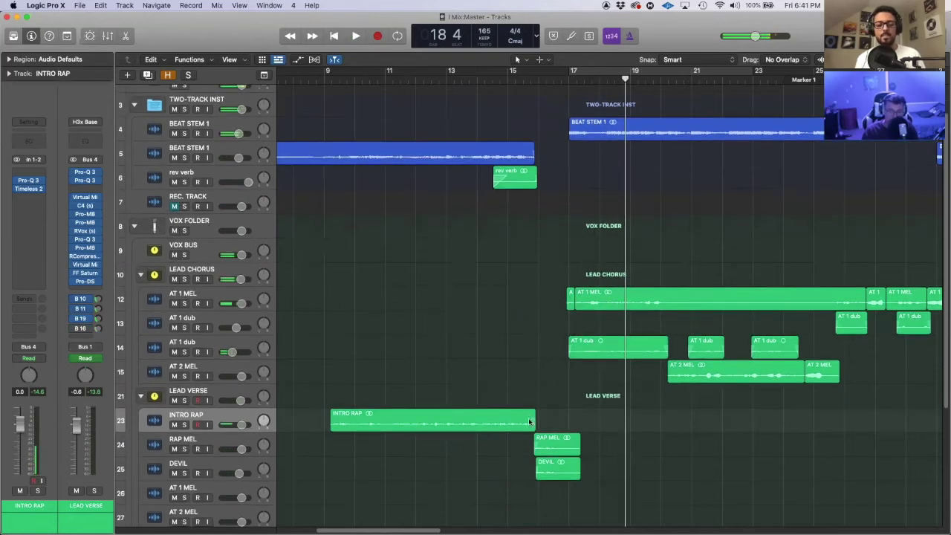
pyautogui.click(551, 473)
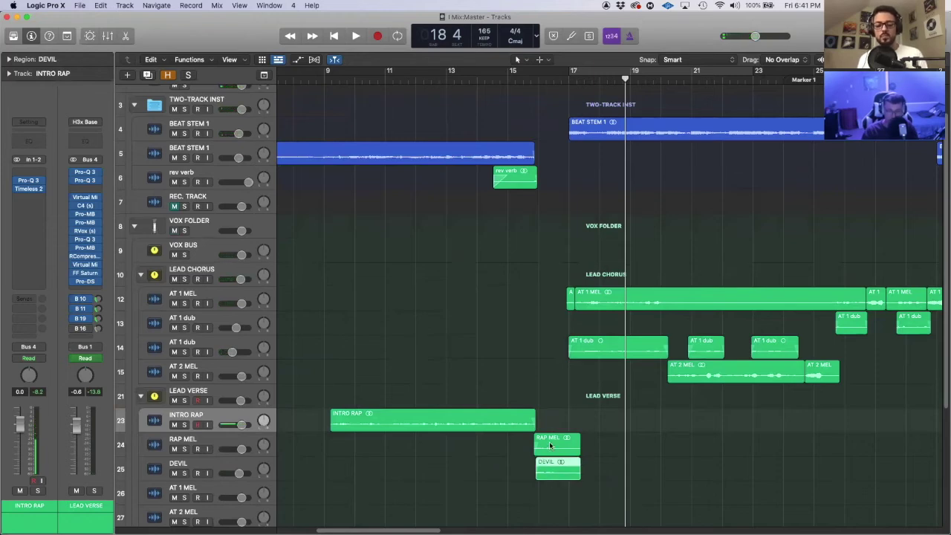
pyautogui.click(550, 446)
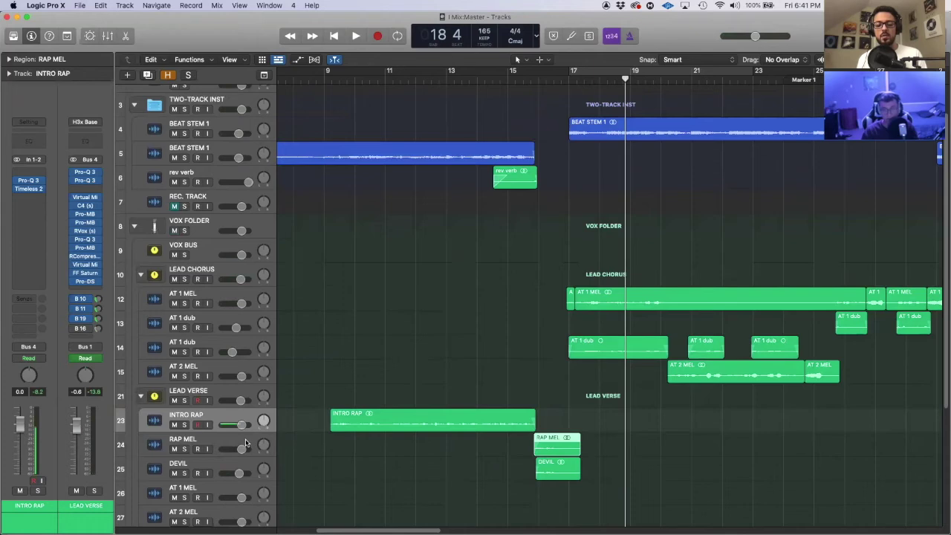
pyautogui.click(246, 443)
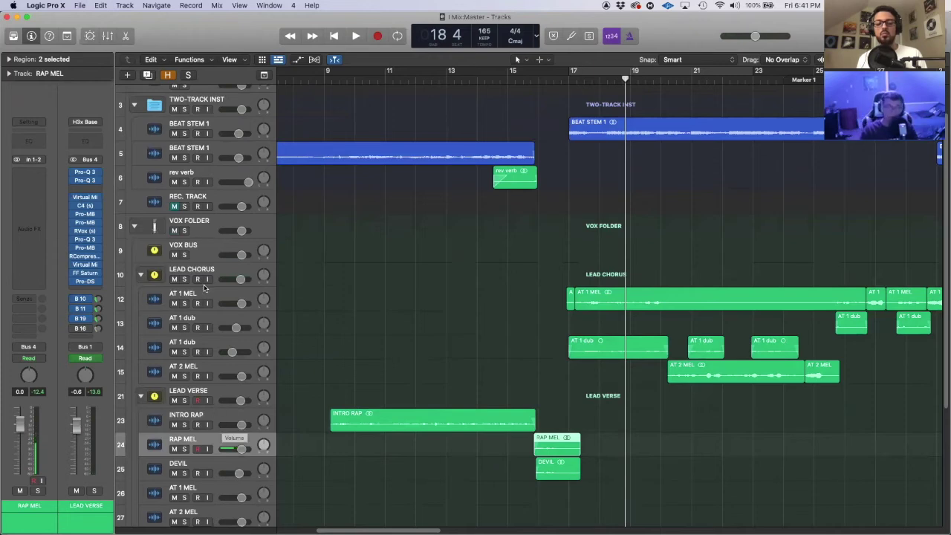
# Compare the LEAD VERSE and LEAD CHORUS channel strips and save the project.
pyautogui.click(215, 413)
pyautogui.click(203, 395)
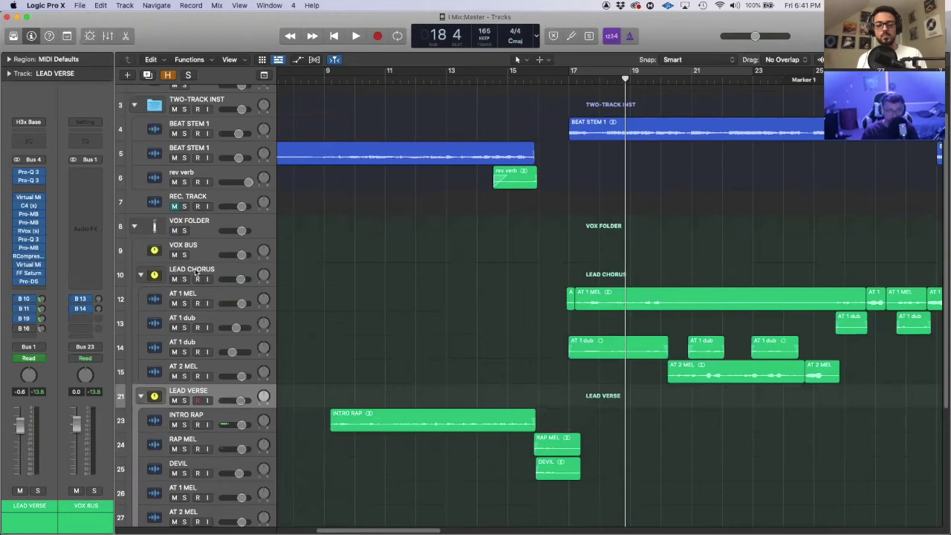
pyautogui.click(219, 273)
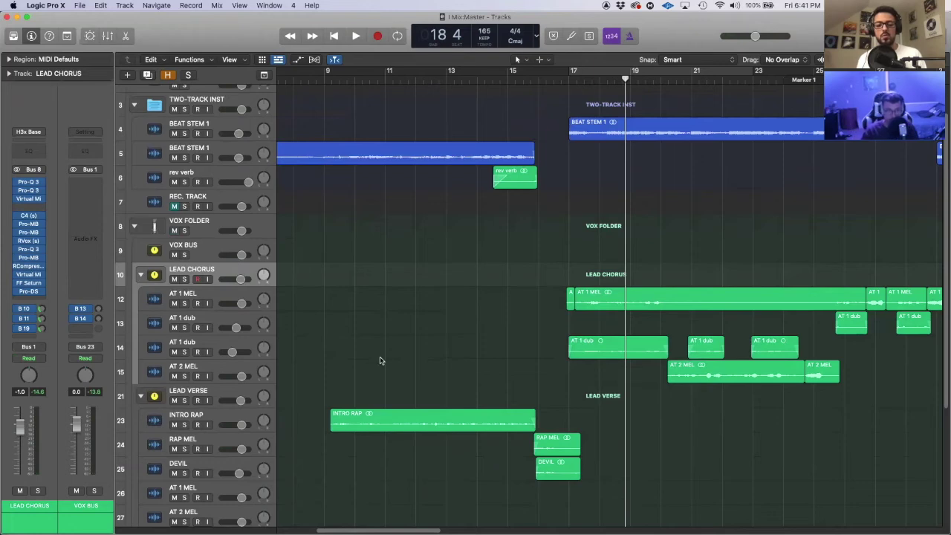
pyautogui.press('super+s')
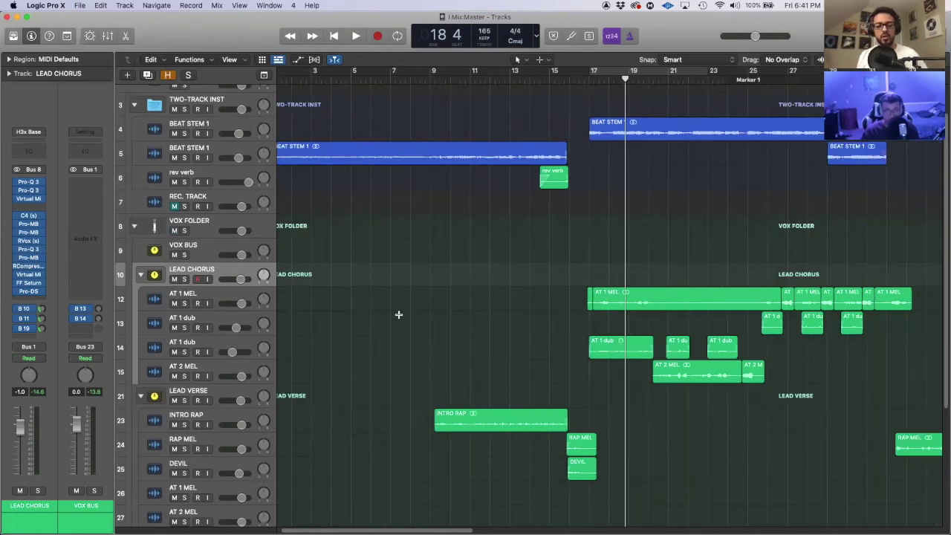
# Show the whole arrangement and examine the inserts on the AT 1 MEL, AT 1 dub and AT 2 MEL tracks under LEAD CHORUS.
pyautogui.press('z')
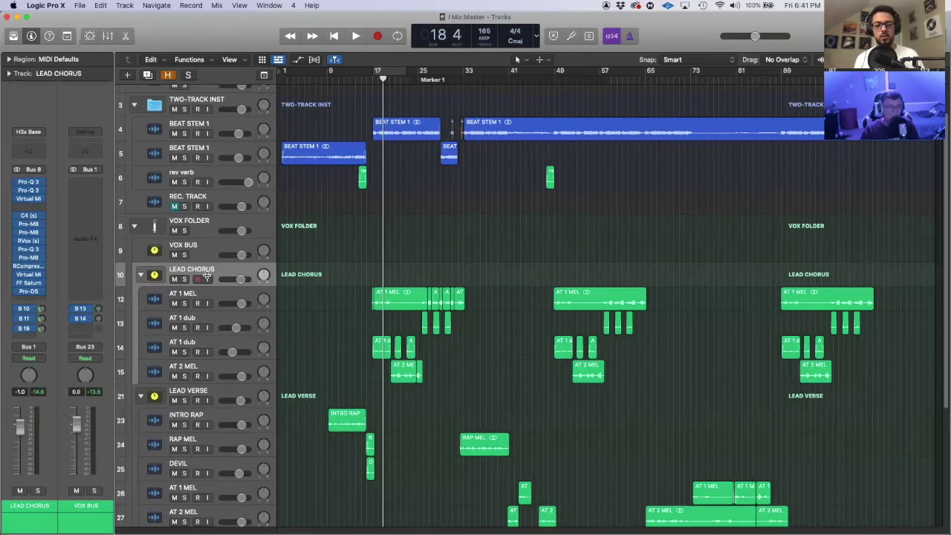
pyautogui.click(213, 301)
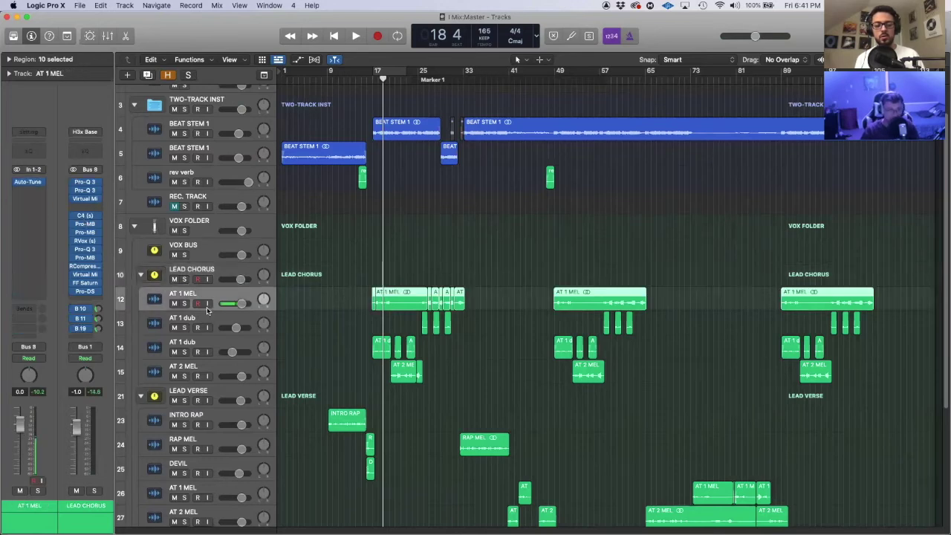
pyautogui.click(152, 275)
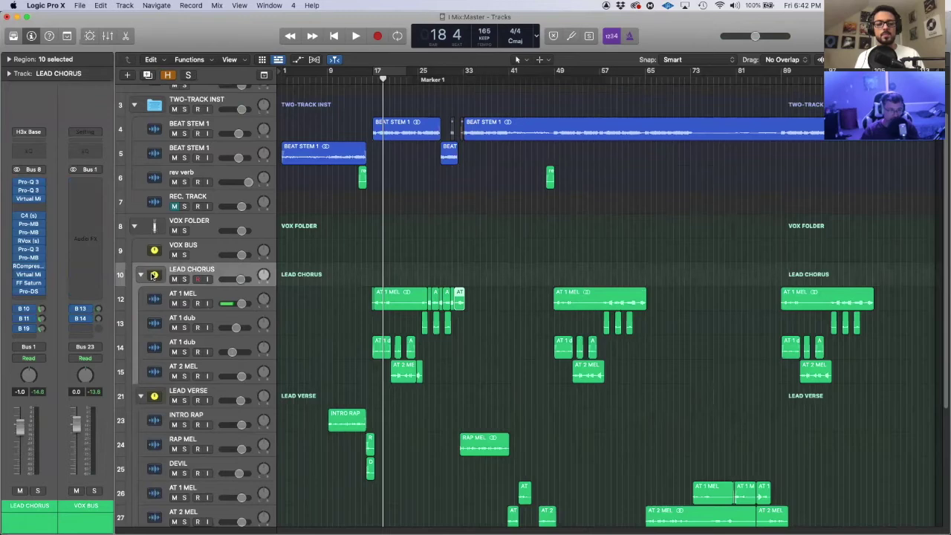
pyautogui.click(184, 295)
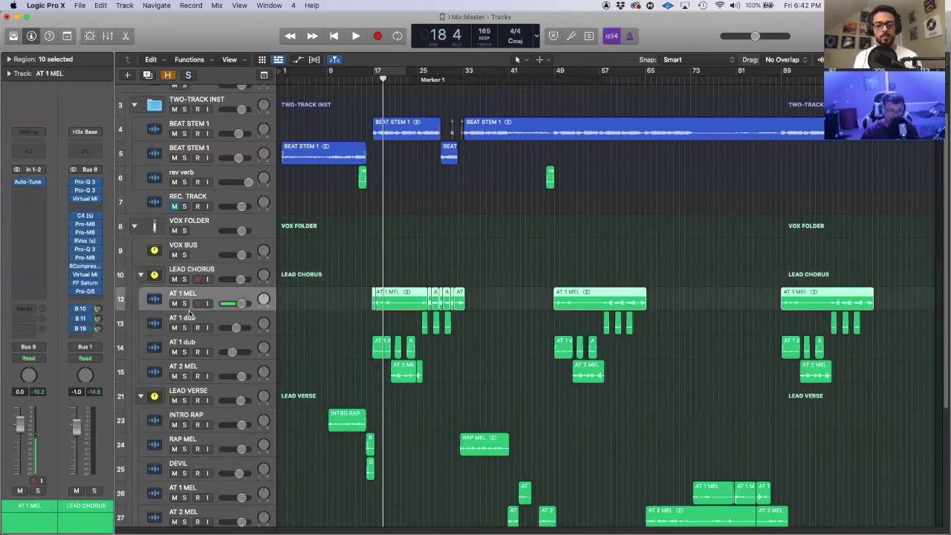
pyautogui.click(193, 324)
pyautogui.click(193, 341)
pyautogui.click(190, 365)
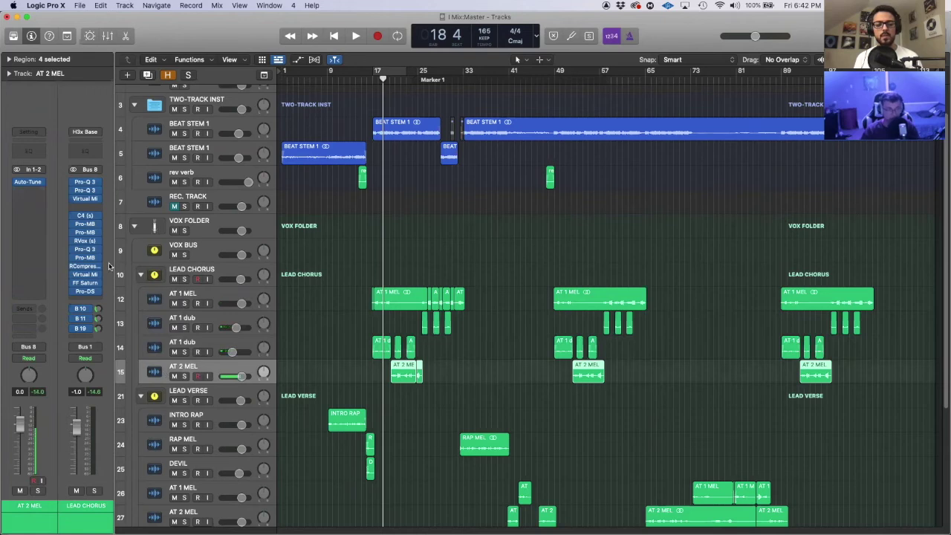
# Compare the LEAD CHORUS bus chain with its member tracks again, reselect LEAD CHORUS and save the project.
pyautogui.click(199, 274)
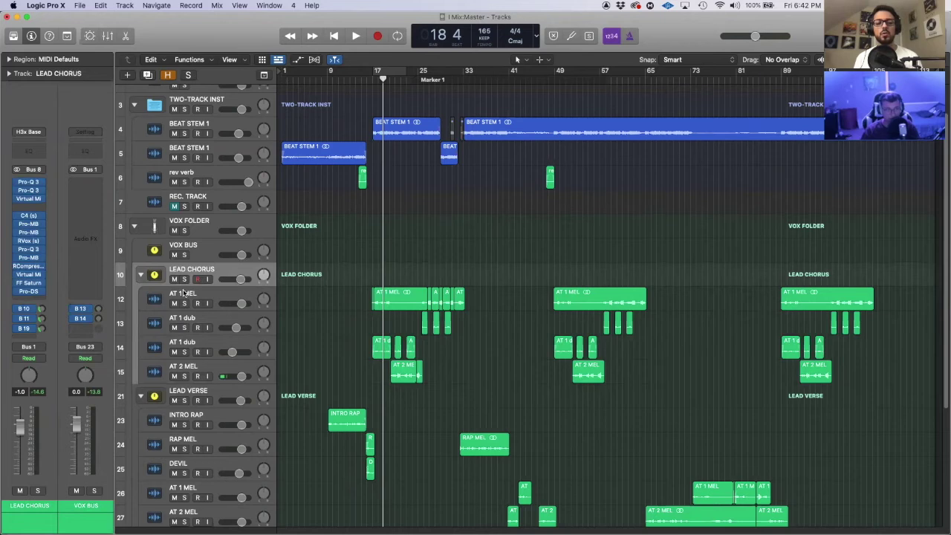
pyautogui.click(184, 294)
pyautogui.click(185, 328)
pyautogui.click(188, 343)
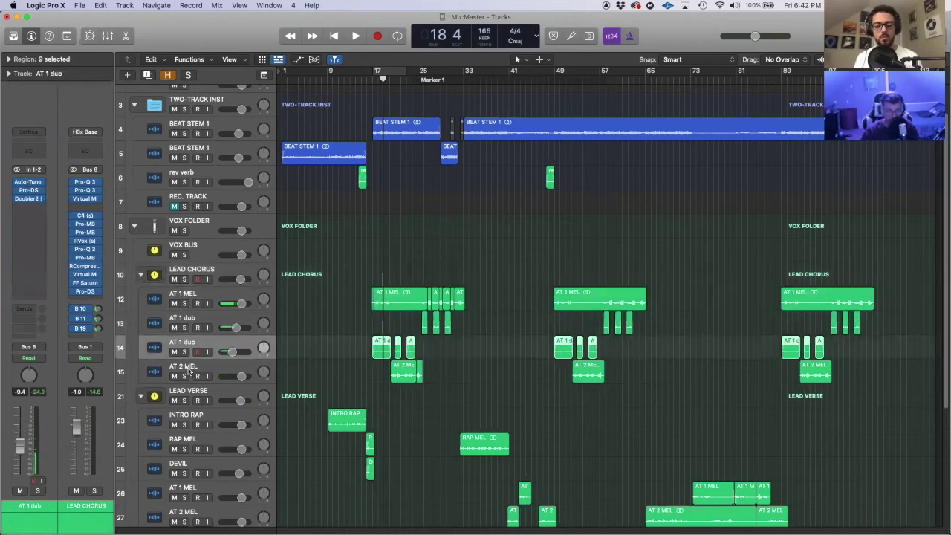
pyautogui.click(189, 369)
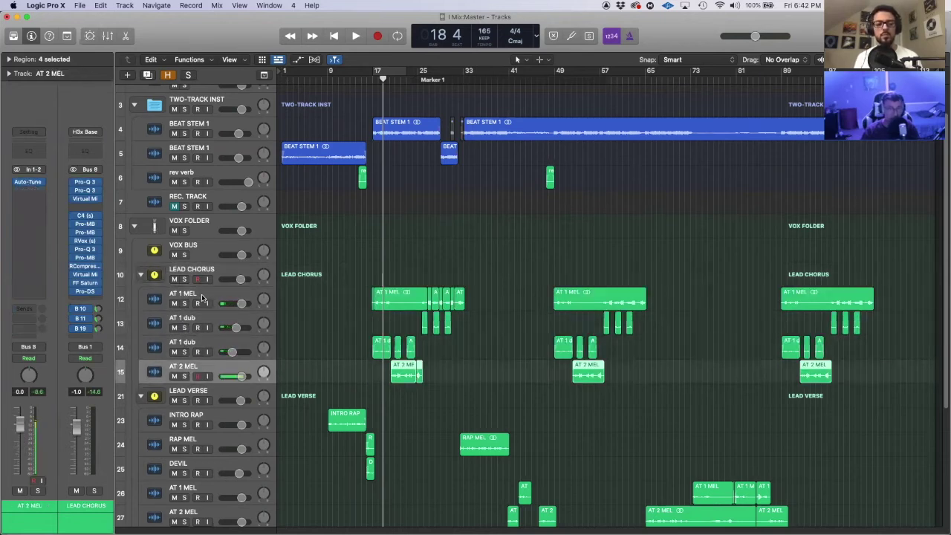
pyautogui.click(192, 274)
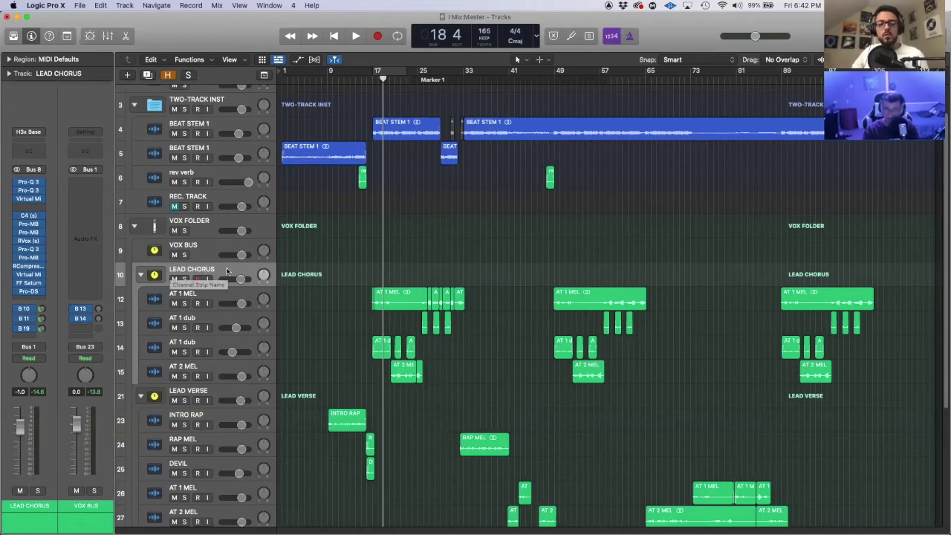
pyautogui.press('super+s')
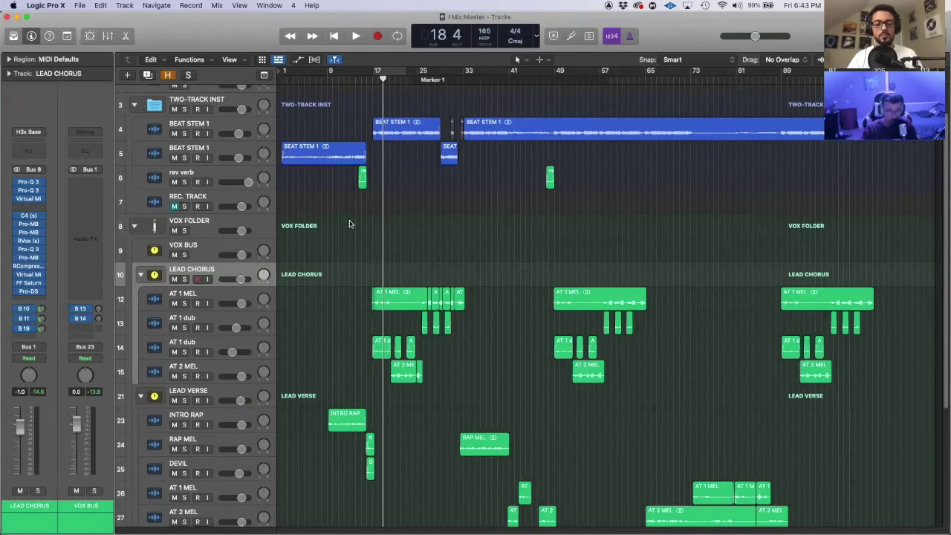
# Move the playhead to bar 12 in the intro section and save the project.
pyautogui.click(342, 78)
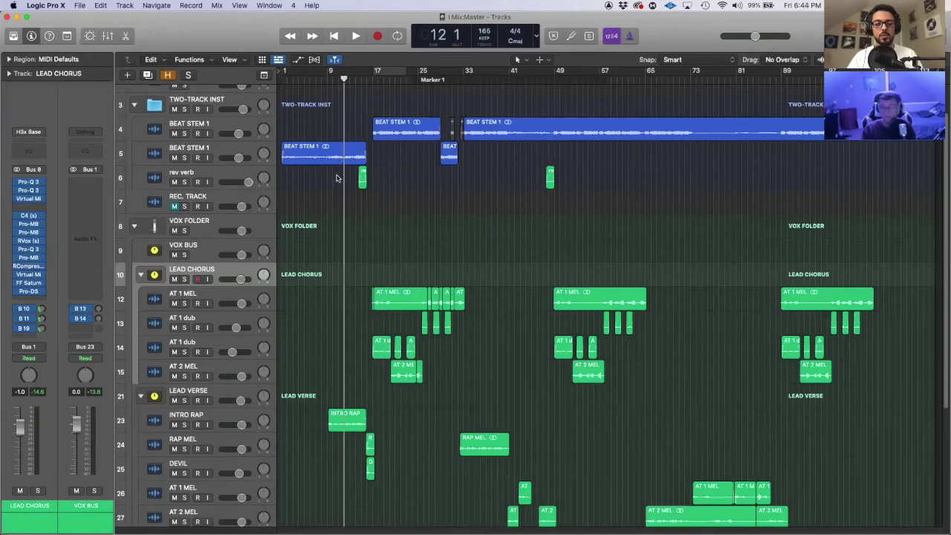
pyautogui.click(307, 155)
pyautogui.click(302, 128)
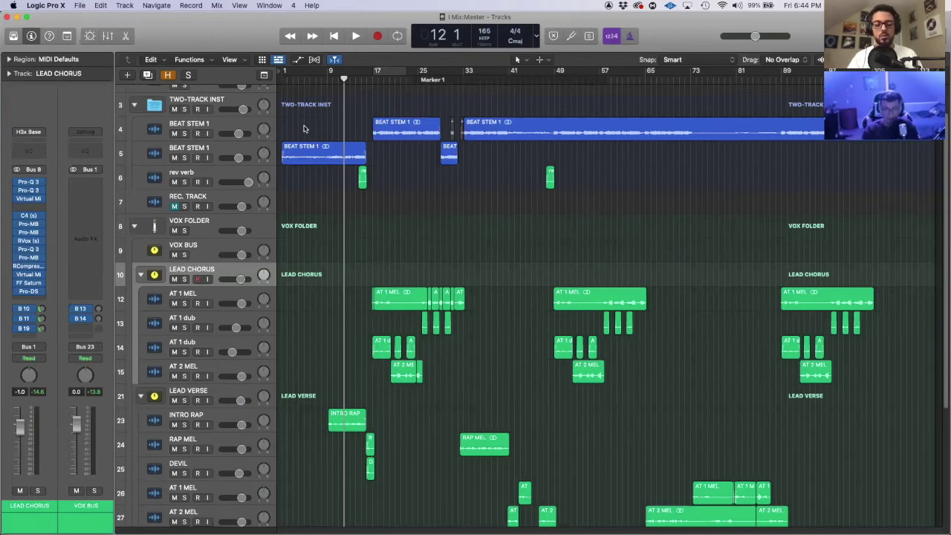
pyautogui.press('super+s')
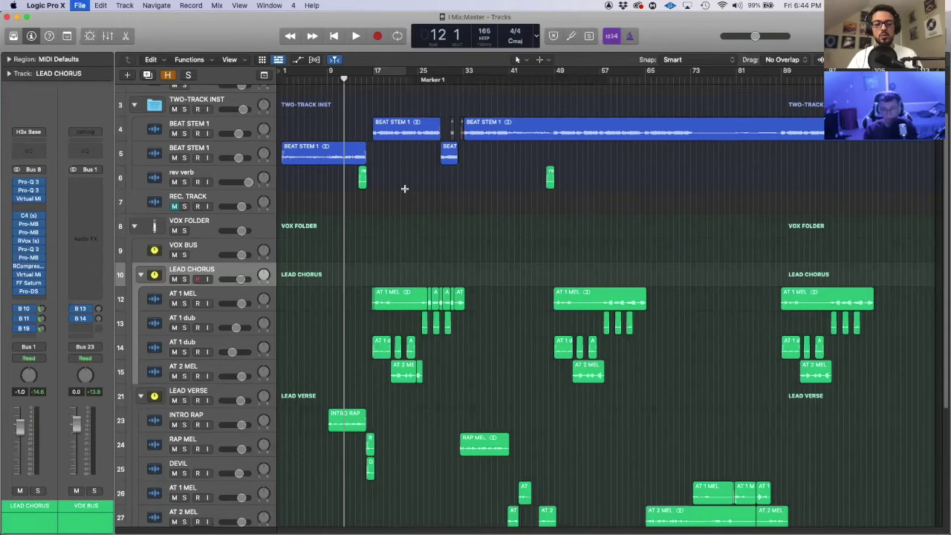